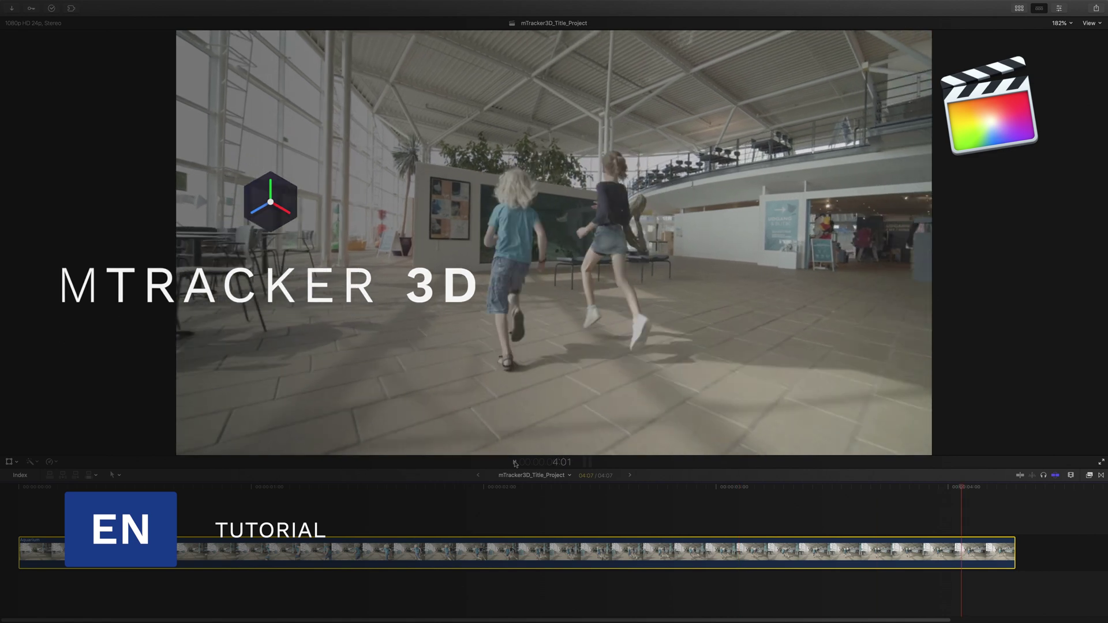
Step: Apply the mTracker 3D effect to the Aquarium clip and display its settings in the inspector
{"action": "left_click_drag", "start_coordinate": [958, 488], "coordinate": [769, 508]}
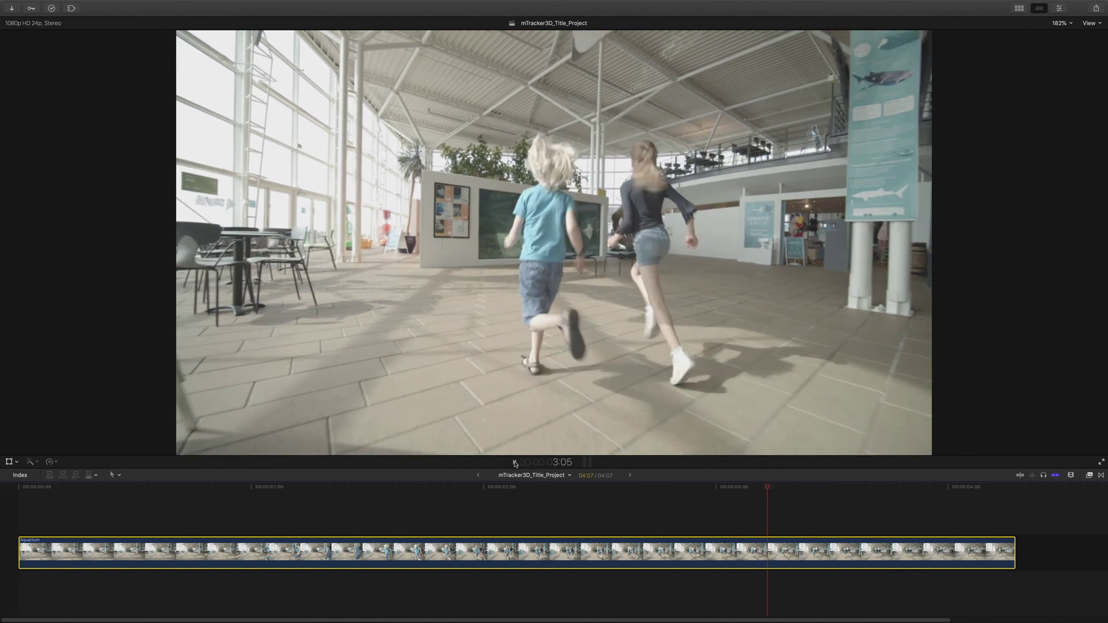
{"action": "left_click", "coordinate": [891, 497]}
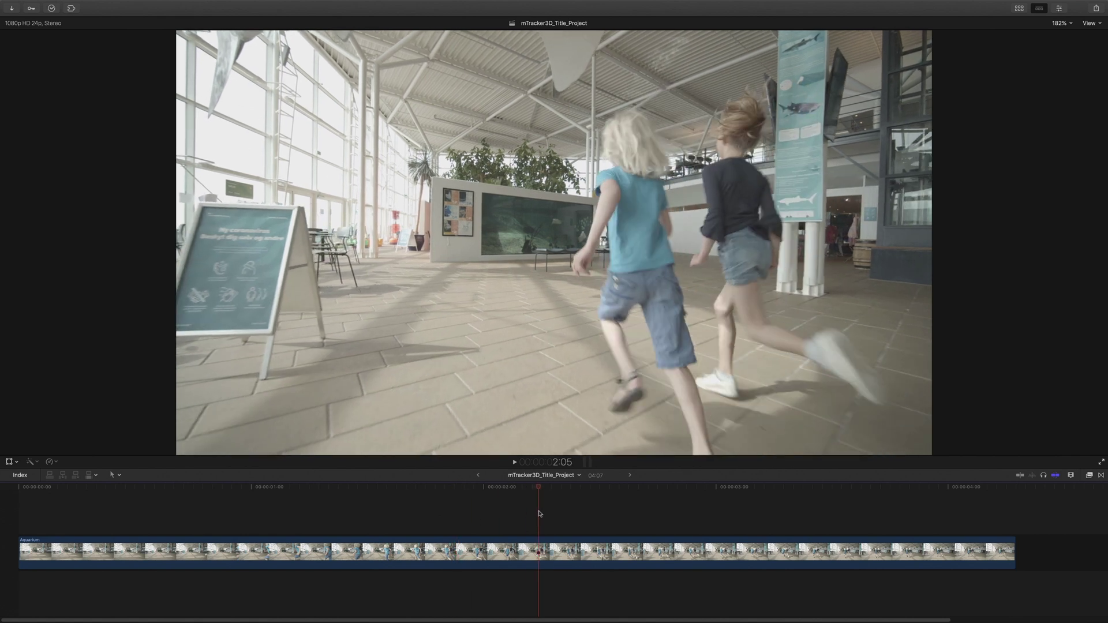
{"action": "left_click", "coordinate": [1089, 476]}
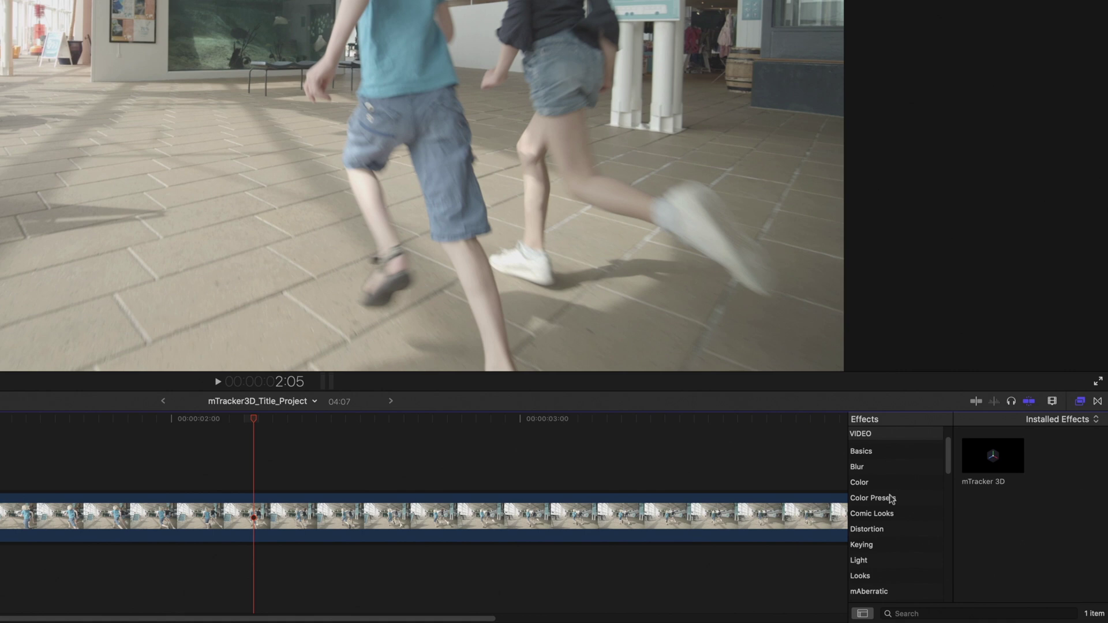
{"action": "scroll", "coordinate": [892, 498], "scroll_direction": "down", "scroll_amount": 10}
{"action": "left_click", "coordinate": [895, 484]}
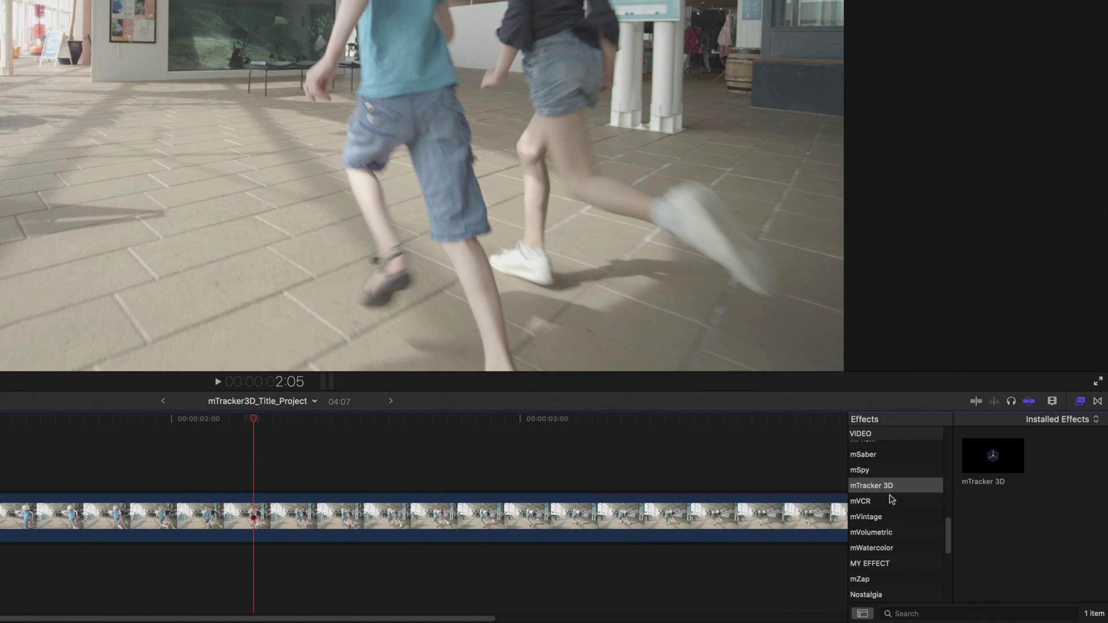
{"action": "left_click_drag", "start_coordinate": [1004, 471], "coordinate": [525, 526]}
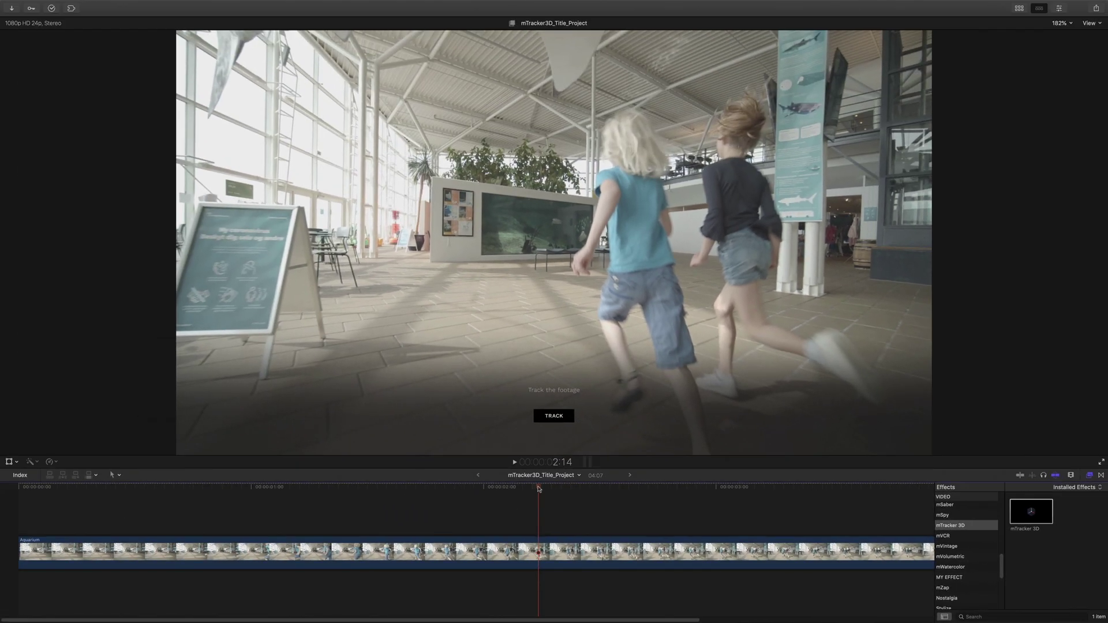
{"action": "mouse_move", "coordinate": [538, 489]}
{"action": "left_mouse_down"}
{"action": "mouse_move", "coordinate": [297, 494]}
{"action": "mouse_move", "coordinate": [536, 511]}
{"action": "left_mouse_up"}
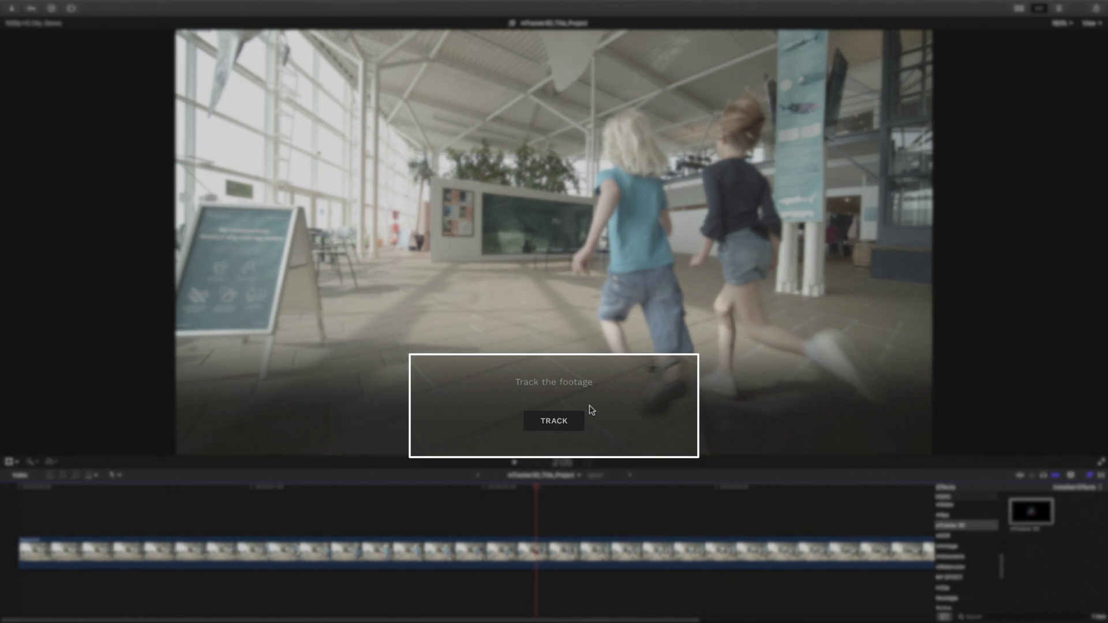
{"action": "left_click", "coordinate": [1059, 8]}
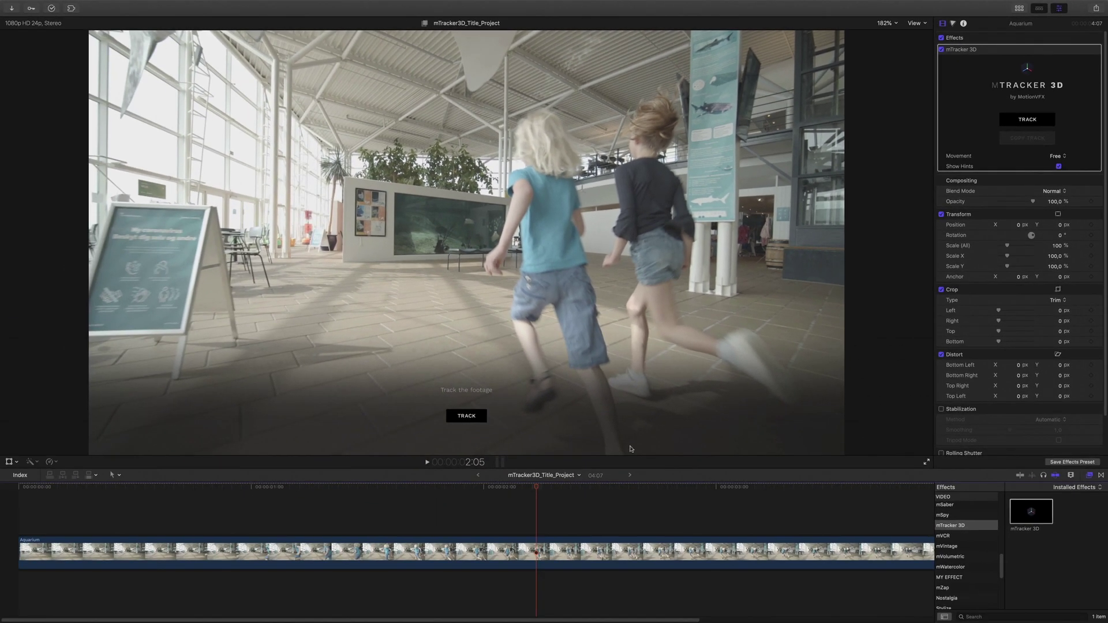
Step: Disable mTracker 3D and add a Draw Mask effect to the Aquarium clip at a frame showing both running children
{"action": "left_click_drag", "start_coordinate": [537, 490], "coordinate": [730, 500]}
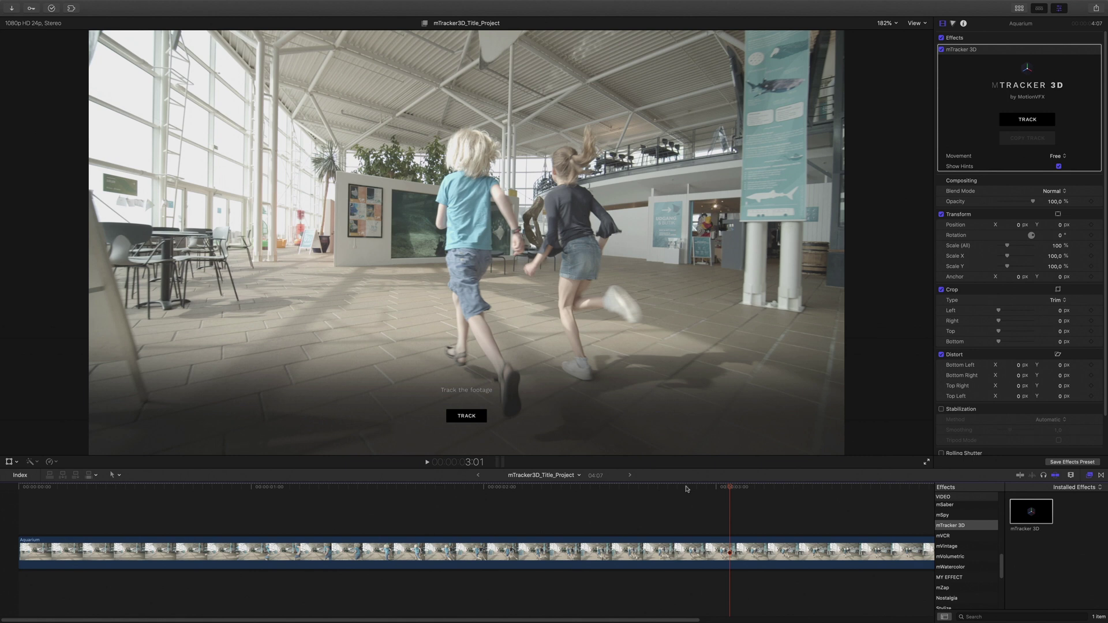
{"action": "left_click_drag", "start_coordinate": [687, 489], "coordinate": [649, 519]}
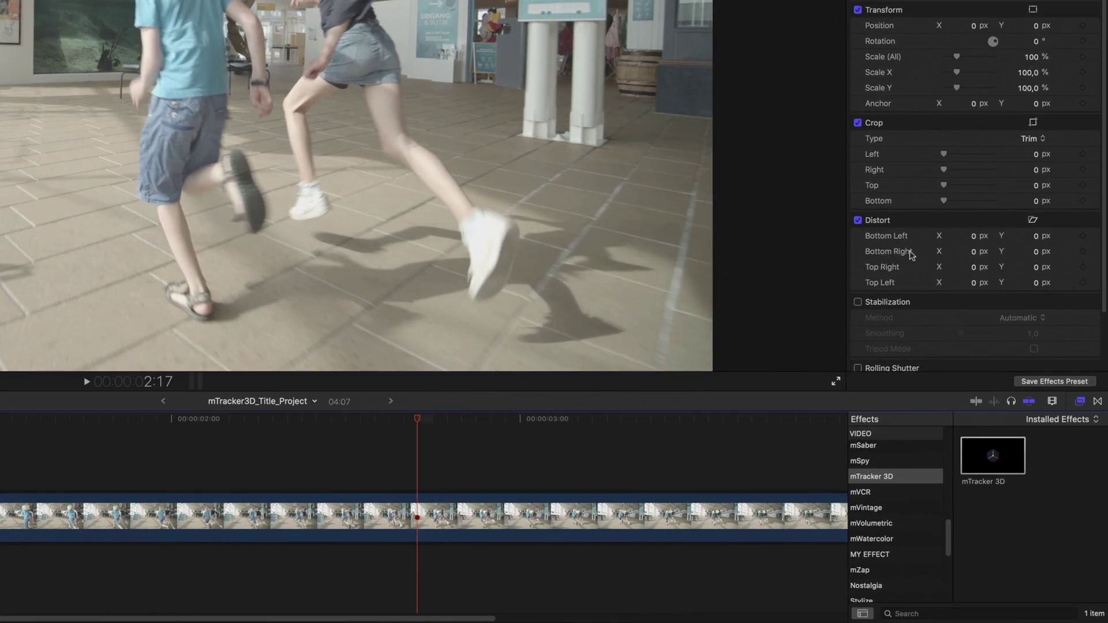
{"action": "scroll", "coordinate": [895, 519], "scroll_direction": "up", "scroll_amount": 10}
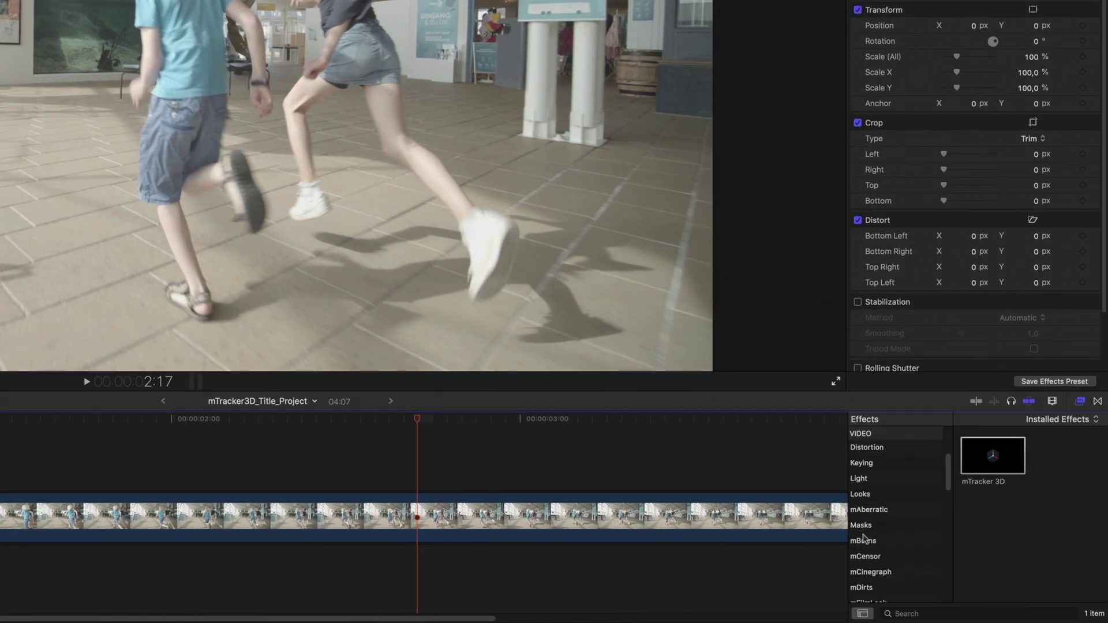
{"action": "left_click", "coordinate": [860, 540]}
{"action": "mouse_move", "coordinate": [993, 455]}
{"action": "left_mouse_down"}
{"action": "mouse_move", "coordinate": [606, 436]}
{"action": "mouse_move", "coordinate": [606, 517]}
{"action": "left_mouse_up"}
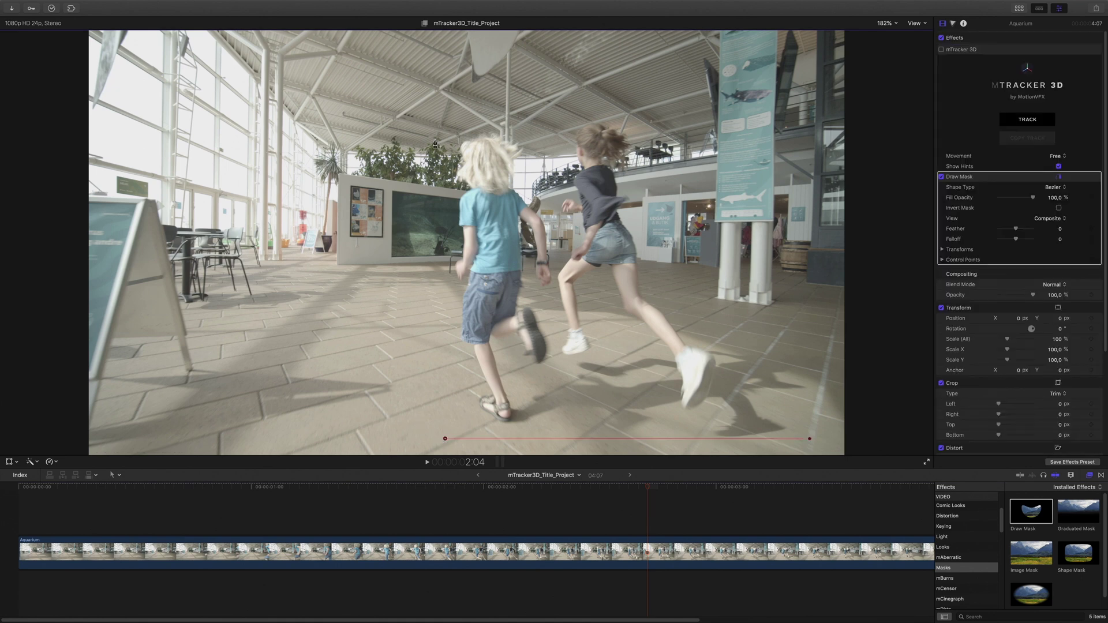
Step: Draw a closed six-point linear mask around the two children and their shadows, and keyframe its control points
{"action": "left_click", "coordinate": [435, 137]}
{"action": "left_click", "coordinate": [696, 315]}
{"action": "left_click", "coordinate": [804, 331]}
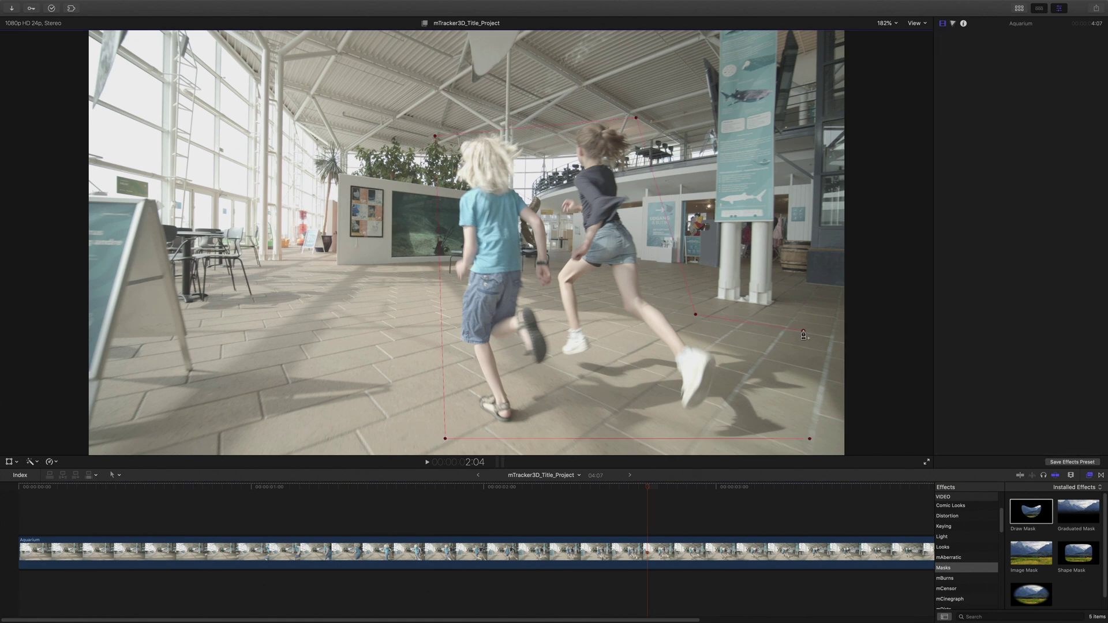
{"action": "left_click", "coordinate": [810, 439]}
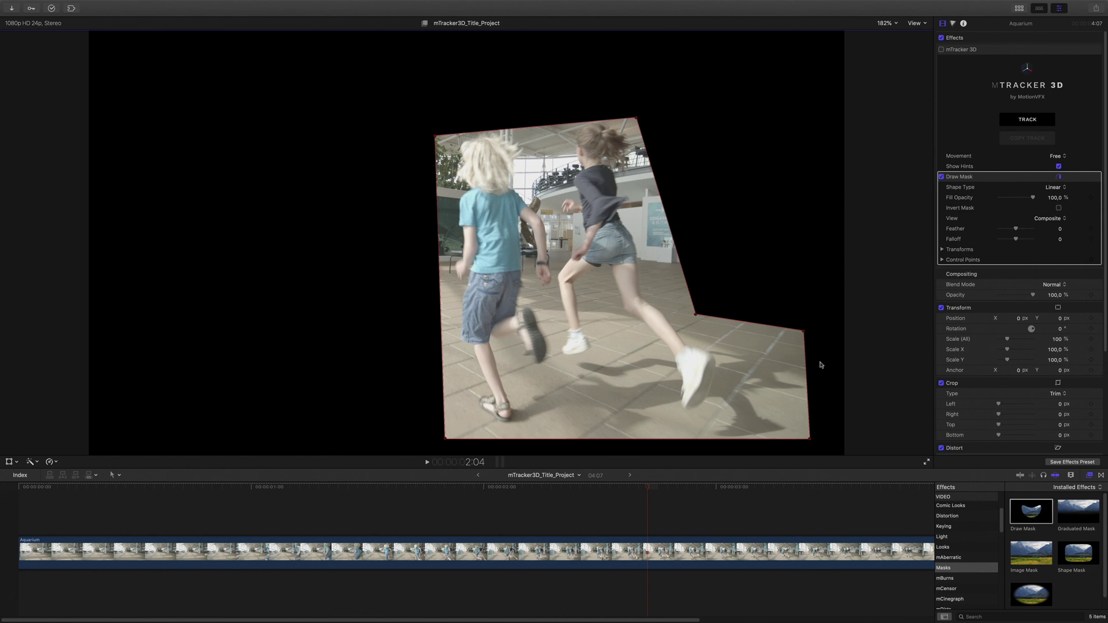
{"action": "left_click", "coordinate": [942, 260]}
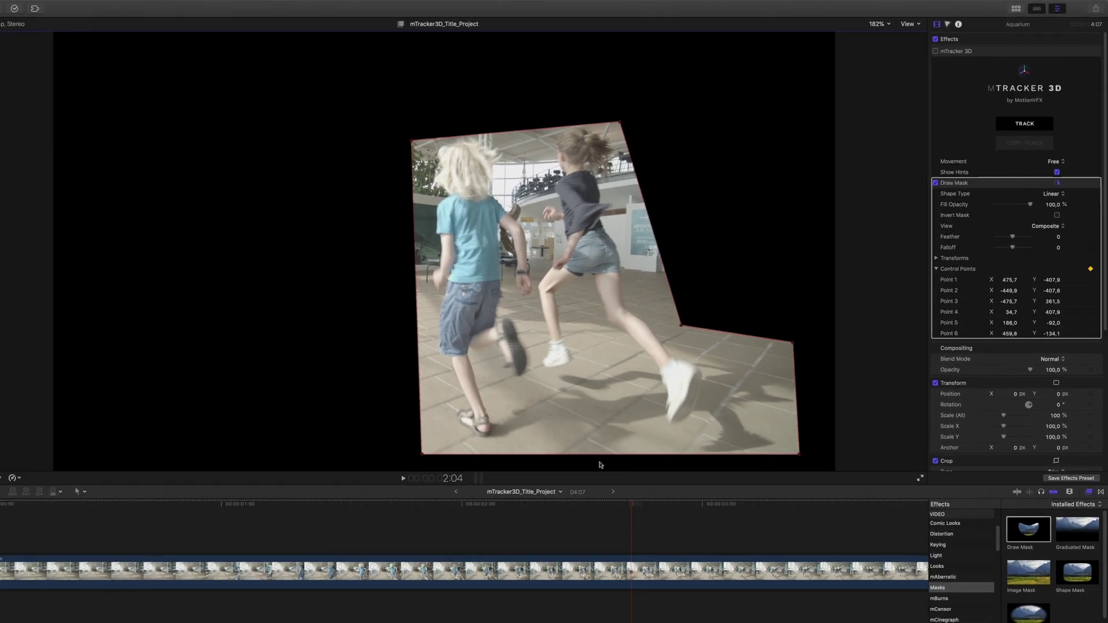
Step: Reshape the mask's upper and lower corners around both children at 2:12, with the viewer zoom set to 150%
{"action": "left_click", "coordinate": [599, 502]}
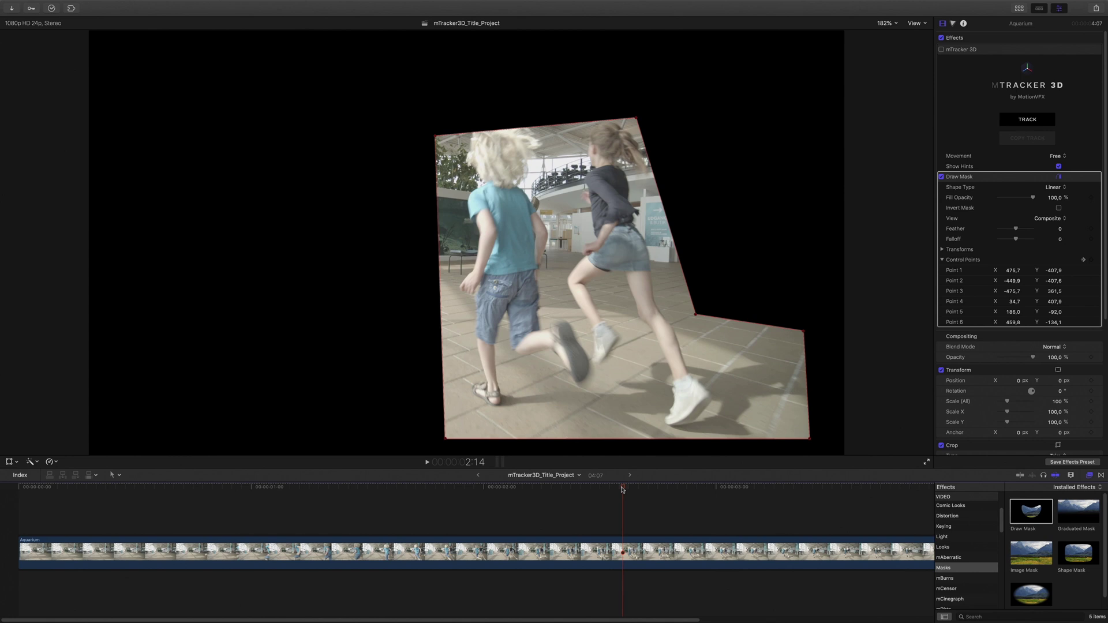
{"action": "left_click_drag", "start_coordinate": [99, 204], "coordinate": [98, 198]}
{"action": "left_click_drag", "start_coordinate": [435, 132], "coordinate": [433, 104]}
{"action": "left_click_drag", "start_coordinate": [636, 119], "coordinate": [665, 118]}
{"action": "left_click_drag", "start_coordinate": [433, 105], "coordinate": [459, 106]}
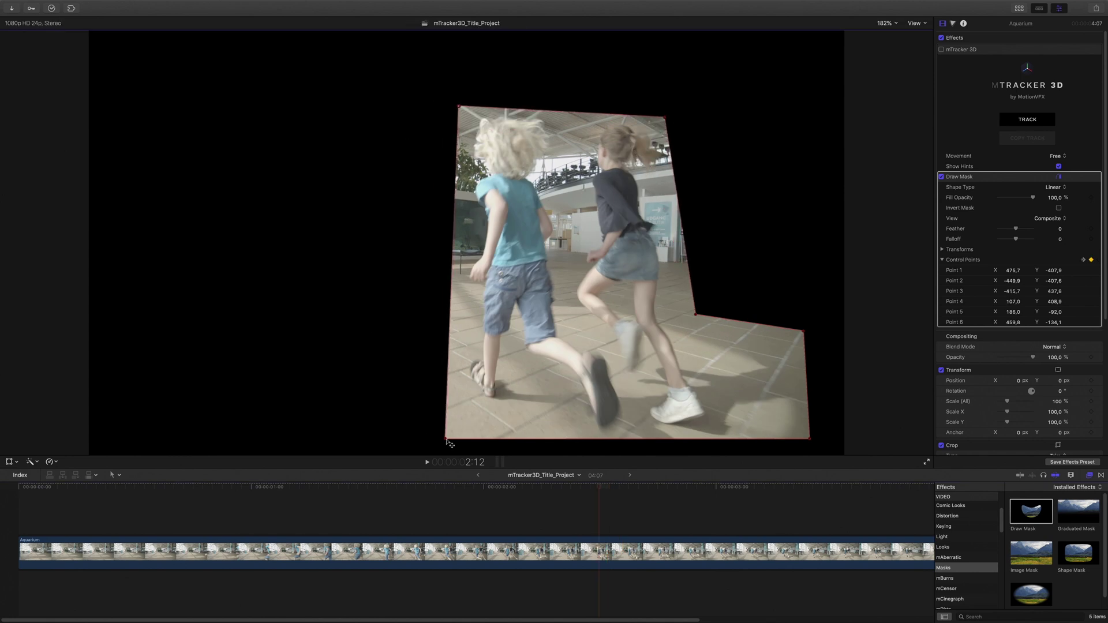
{"action": "left_click_drag", "start_coordinate": [445, 439], "coordinate": [445, 451]}
{"action": "left_click", "coordinate": [887, 23]}
{"action": "left_click", "coordinate": [889, 82]}
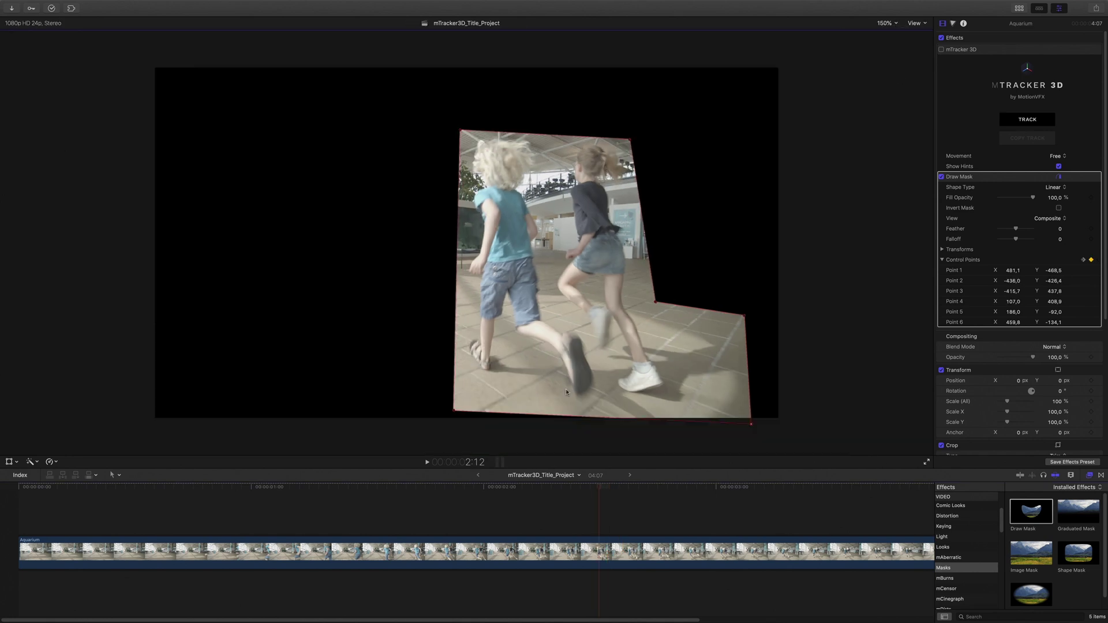
Step: Adjust the mask points to follow both children at 2:09 and 2:07
{"action": "left_click", "coordinate": [585, 490]}
{"action": "mouse_move", "coordinate": [585, 490]}
{"action": "left_mouse_down"}
{"action": "mouse_move", "coordinate": [659, 490]}
{"action": "mouse_move", "coordinate": [572, 490]}
{"action": "left_mouse_up"}
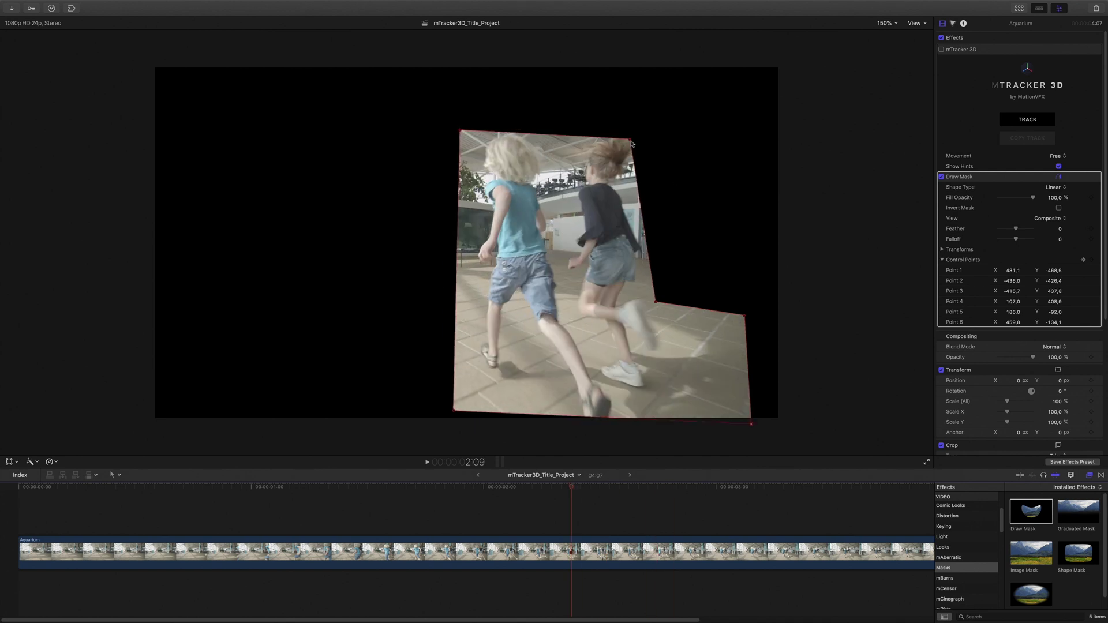
{"action": "left_click_drag", "start_coordinate": [632, 139], "coordinate": [649, 126]}
{"action": "left_click_drag", "start_coordinate": [460, 131], "coordinate": [476, 131]}
{"action": "left_click_drag", "start_coordinate": [454, 411], "coordinate": [469, 425]}
{"action": "left_click_drag", "start_coordinate": [569, 490], "coordinate": [560, 489]}
{"action": "left_click_drag", "start_coordinate": [656, 302], "coordinate": [667, 296]}
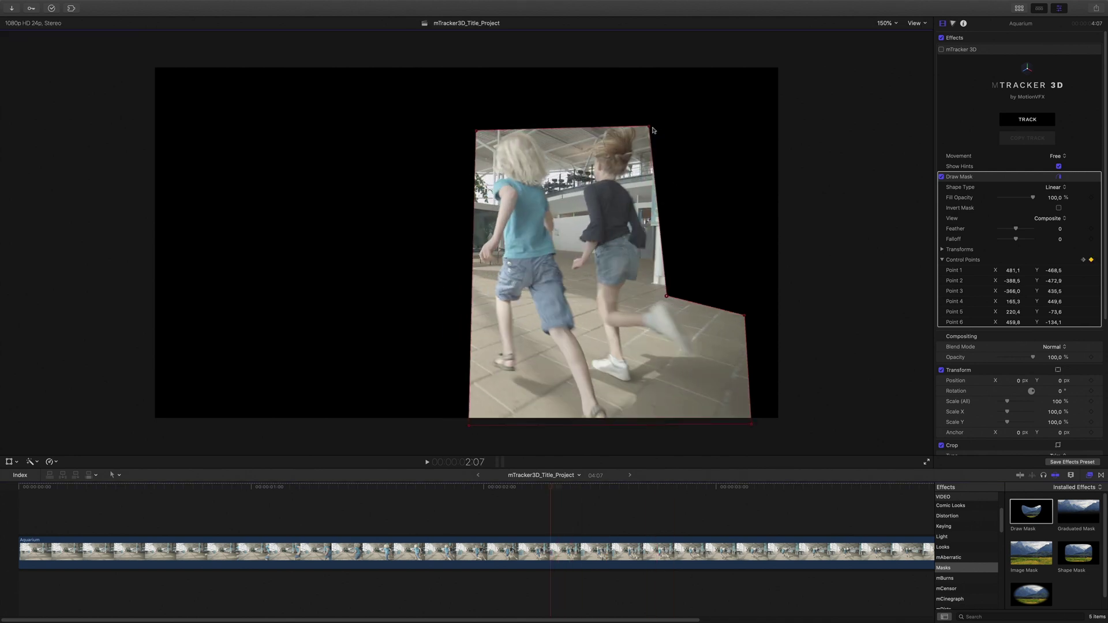
{"action": "left_click_drag", "start_coordinate": [650, 127], "coordinate": [650, 121]}
Step: Widen the mask on the right to cover the children's legs and arms at 2:03 and 2:00
{"action": "left_click", "coordinate": [540, 490]}
{"action": "left_click_drag", "start_coordinate": [539, 489], "coordinate": [518, 489]}
{"action": "left_click_drag", "start_coordinate": [752, 425], "coordinate": [793, 427]}
{"action": "left_click_drag", "start_coordinate": [744, 316], "coordinate": [768, 343]}
{"action": "left_click_drag", "start_coordinate": [651, 121], "coordinate": [666, 93]}
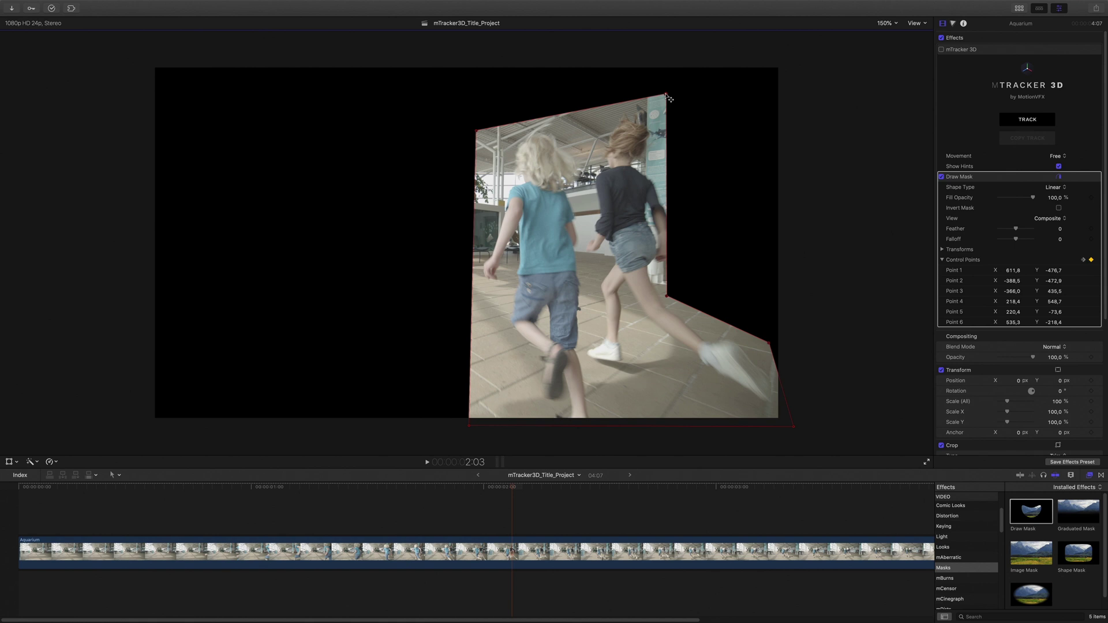
{"action": "left_click_drag", "start_coordinate": [667, 297], "coordinate": [746, 270]}
{"action": "left_click", "coordinate": [483, 487]}
{"action": "left_click_drag", "start_coordinate": [477, 130], "coordinate": [492, 115]}
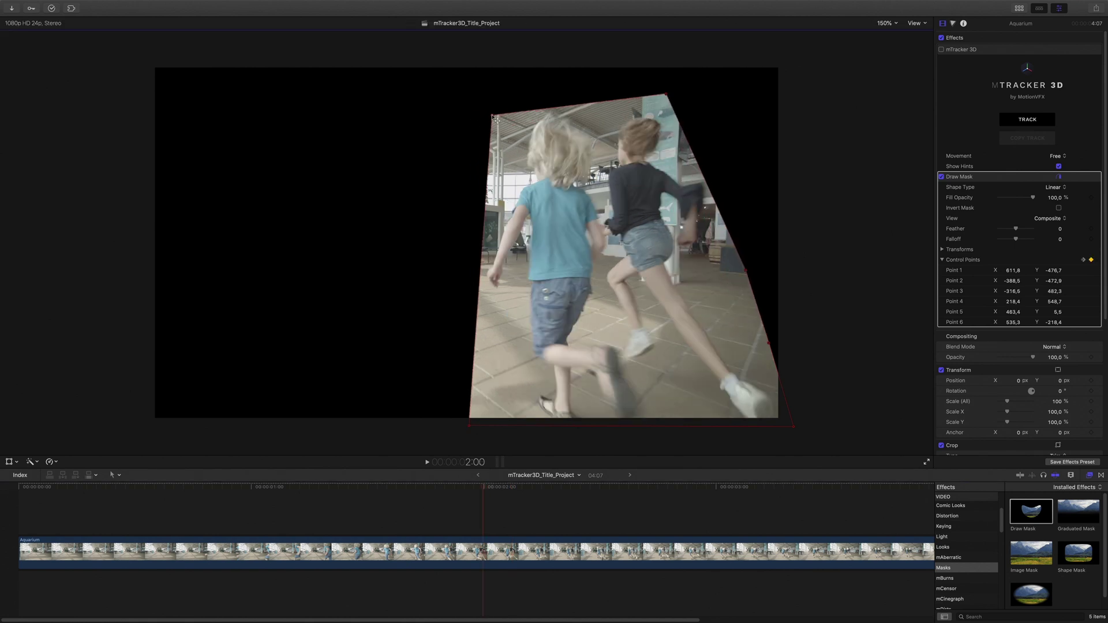
Step: Reshape the top and right side of the mask around the children at 1:21
{"action": "left_click", "coordinate": [458, 488]}
{"action": "left_click_drag", "start_coordinate": [666, 93], "coordinate": [706, 86]}
{"action": "left_click_drag", "start_coordinate": [746, 270], "coordinate": [759, 204]}
{"action": "left_click_drag", "start_coordinate": [769, 343], "coordinate": [718, 286]}
{"action": "left_click_drag", "start_coordinate": [492, 116], "coordinate": [490, 102]}
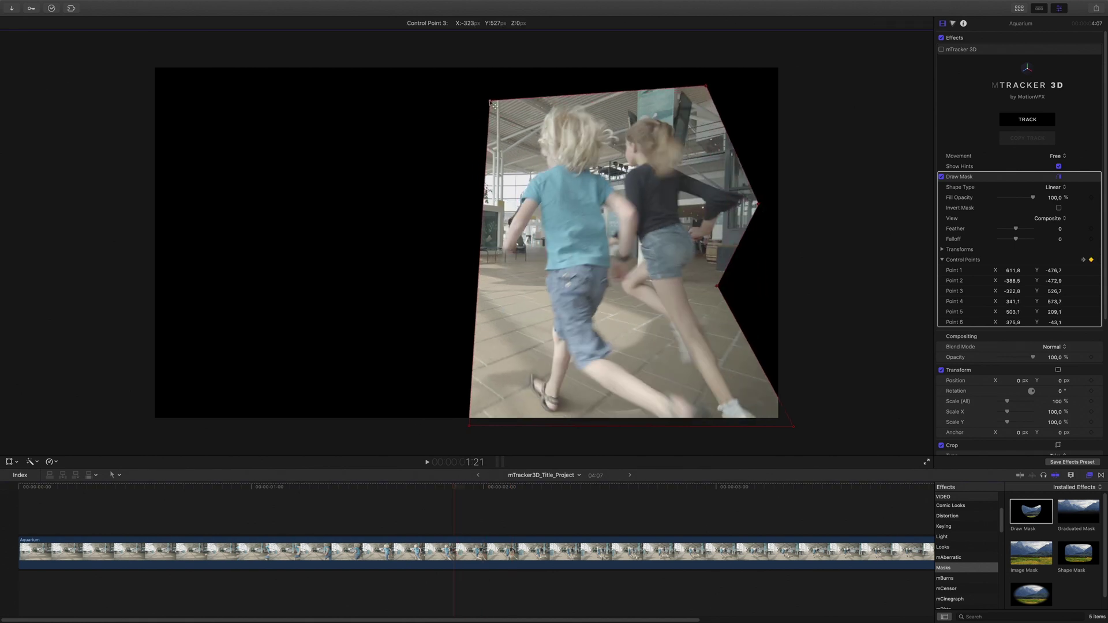
Step: Shift the mask's outer points rightward to enclose both children on a frame between 1:21 and 1:10
{"action": "left_click", "coordinate": [401, 488]}
{"action": "left_click_drag", "start_coordinate": [717, 286], "coordinate": [822, 290]}
{"action": "left_click_drag", "start_coordinate": [491, 101], "coordinate": [531, 94]}
{"action": "left_click_drag", "start_coordinate": [470, 426], "coordinate": [517, 420]}
{"action": "left_click_drag", "start_coordinate": [706, 86], "coordinate": [741, 60]}
Step: Extend the mask past the frame's right edge to follow the closer children between 1:10 and 1:04
{"action": "left_click_drag", "start_coordinate": [395, 488], "coordinate": [348, 488]}
{"action": "left_click_drag", "start_coordinate": [530, 95], "coordinate": [596, 66]}
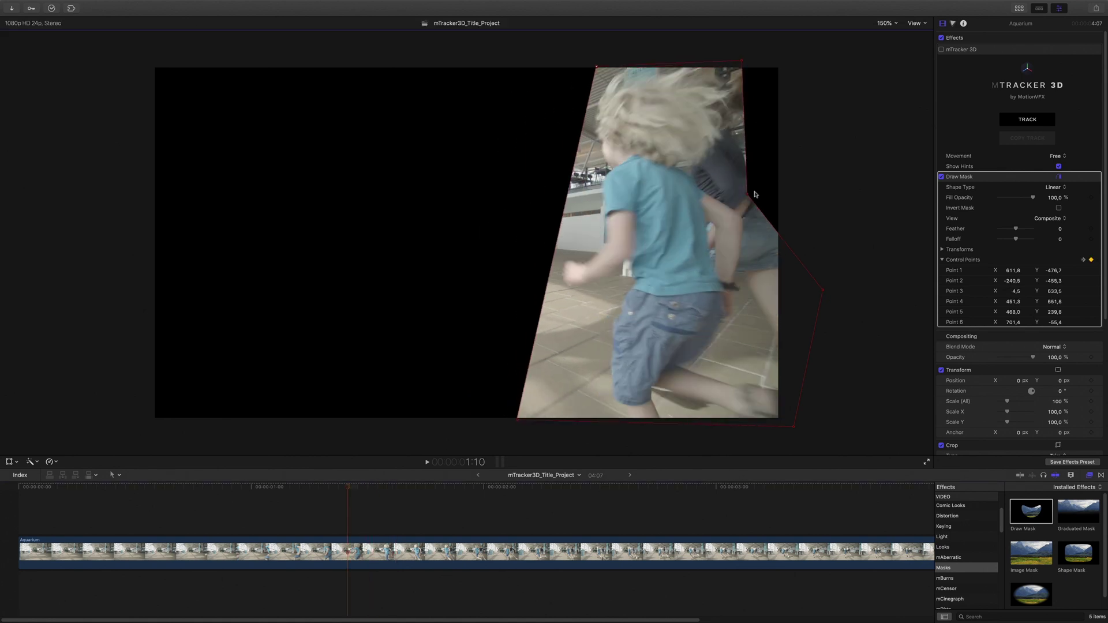
{"action": "left_click_drag", "start_coordinate": [758, 203], "coordinate": [811, 174]}
{"action": "left_click_drag", "start_coordinate": [742, 60], "coordinate": [802, 58]}
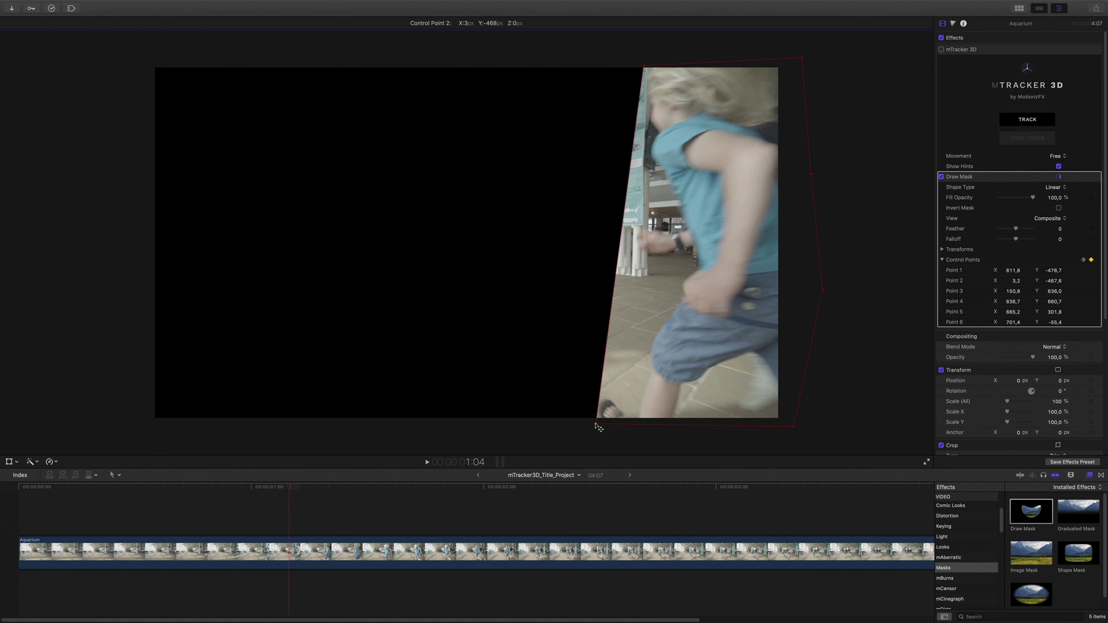
Step: Move the mask's left-side points beyond the frame's right edge for the early frames before the children enter
{"action": "left_click", "coordinate": [229, 490]}
{"action": "left_click_drag", "start_coordinate": [595, 424], "coordinate": [715, 428]}
{"action": "left_click_drag", "start_coordinate": [644, 66], "coordinate": [781, 67]}
{"action": "left_click", "coordinate": [106, 490]}
{"action": "left_click_drag", "start_coordinate": [716, 428], "coordinate": [787, 428]}
Step: Reshape the mask points to fit both children and their shadows at about three seconds
{"action": "left_click_drag", "start_coordinate": [256, 490], "coordinate": [725, 490]}
{"action": "left_click_drag", "start_coordinate": [439, 144], "coordinate": [420, 142]}
{"action": "left_click_drag", "start_coordinate": [449, 404], "coordinate": [434, 390]}
{"action": "left_click_drag", "start_coordinate": [656, 302], "coordinate": [623, 297]}
{"action": "left_click_drag", "start_coordinate": [607, 139], "coordinate": [586, 136]}
{"action": "left_click_drag", "start_coordinate": [744, 316], "coordinate": [736, 338]}
Step: Tighten the mask's lower corners and upper-left corner around the children at 3:10
{"action": "left_click_drag", "start_coordinate": [726, 489], "coordinate": [813, 489]}
{"action": "left_click_drag", "start_coordinate": [749, 404], "coordinate": [695, 365]}
{"action": "left_click_drag", "start_coordinate": [420, 143], "coordinate": [398, 162]}
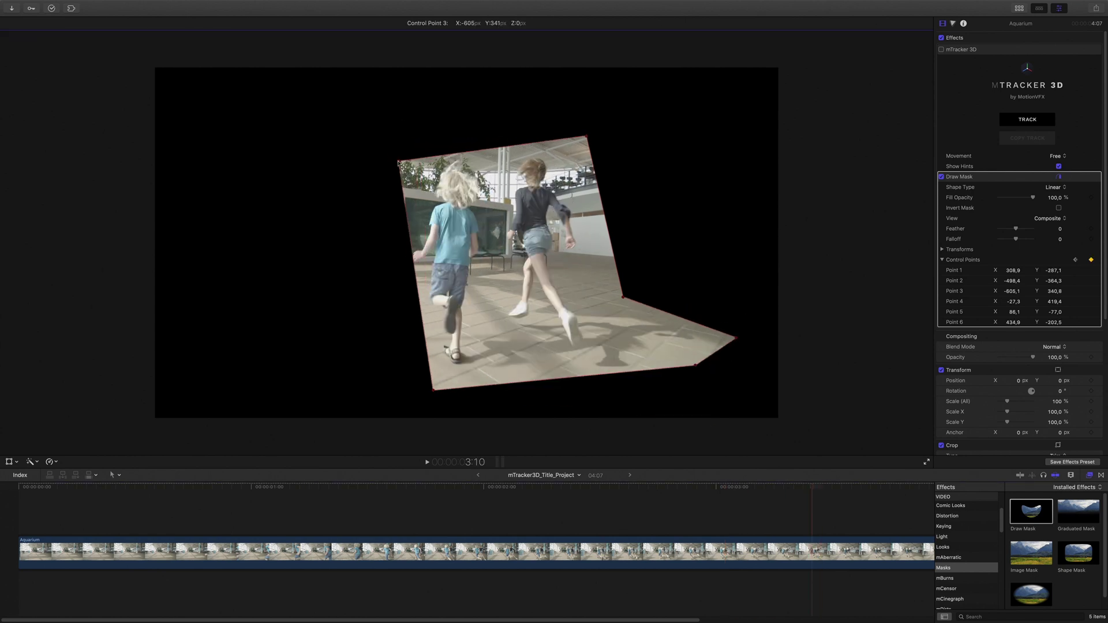
{"action": "mouse_move", "coordinate": [434, 390]}
{"action": "left_mouse_down"}
{"action": "mouse_move", "coordinate": [411, 368]}
{"action": "mouse_move", "coordinate": [414, 380]}
{"action": "left_mouse_up"}
Step: Pull the right side and lower corners of the mask in to fit the distant children at 4:00
{"action": "left_click_drag", "start_coordinate": [813, 489], "coordinate": [637, 489]}
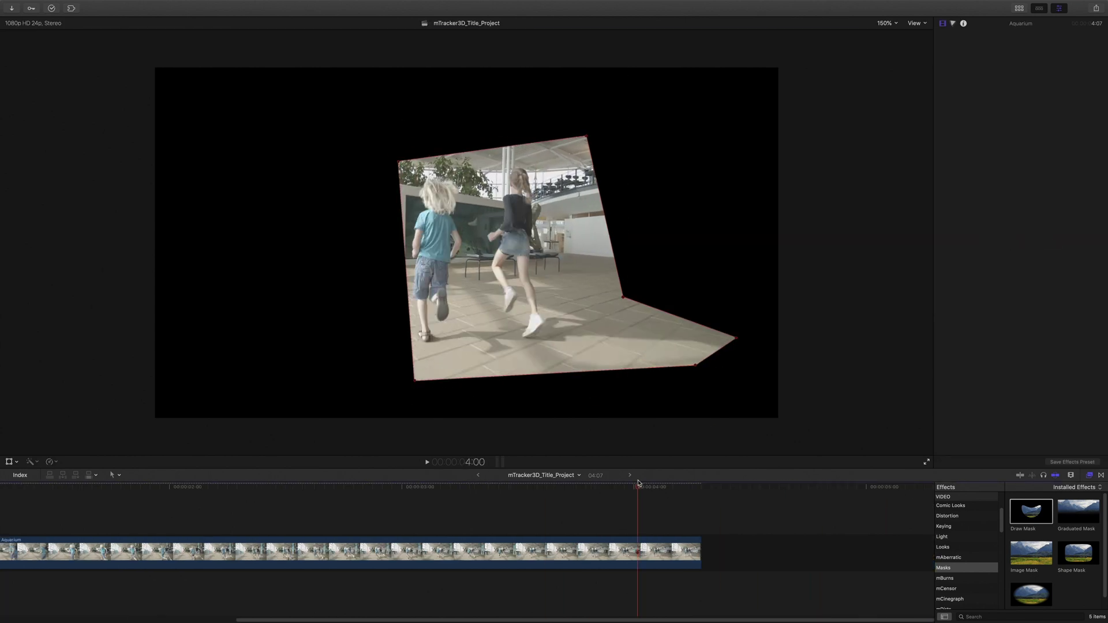
{"action": "left_click_drag", "start_coordinate": [587, 136], "coordinate": [534, 149]}
{"action": "left_click_drag", "start_coordinate": [623, 297], "coordinate": [565, 303]}
{"action": "left_click_drag", "start_coordinate": [736, 337], "coordinate": [616, 332]}
{"action": "left_click_drag", "start_coordinate": [695, 365], "coordinate": [591, 350]}
{"action": "left_click_drag", "start_coordinate": [415, 381], "coordinate": [411, 369]}
Step: Check the animated mask across the clip and invert it to exclude the children from the footage
{"action": "left_click_drag", "start_coordinate": [637, 488], "coordinate": [371, 493]}
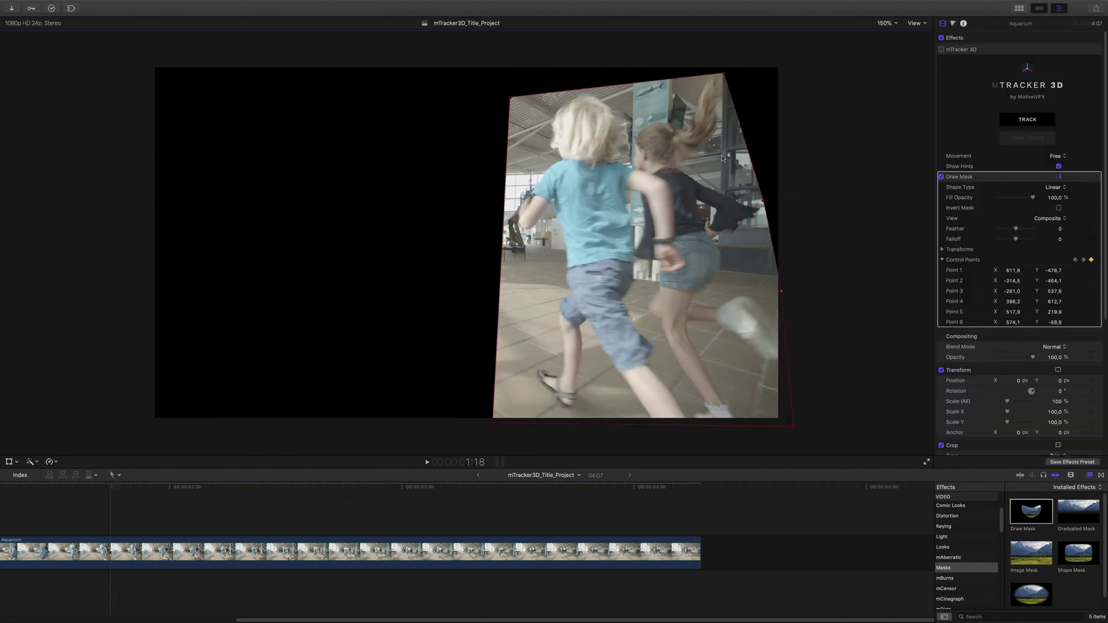
{"action": "key", "text": "Home"}
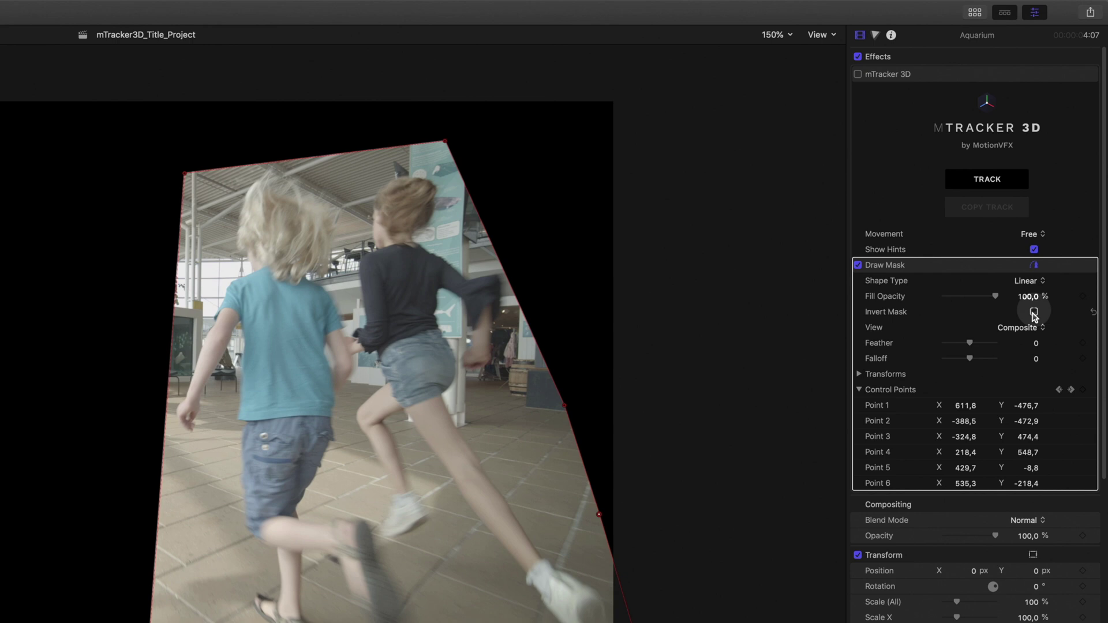
{"action": "left_click", "coordinate": [1059, 207]}
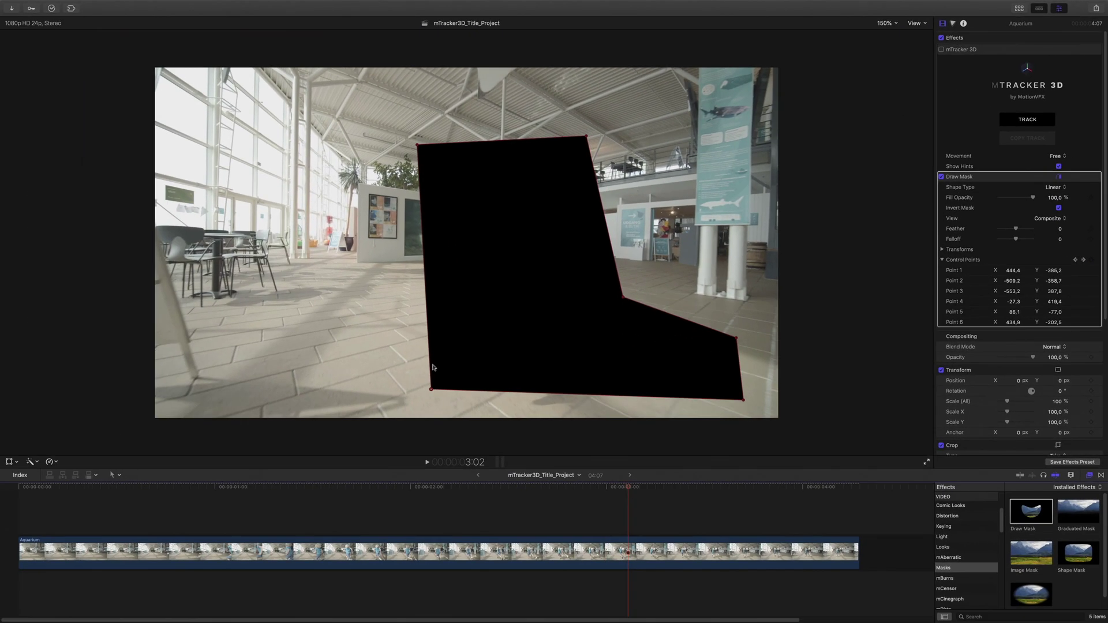
Step: Refine the lower corners of the inverted mask on frames before 3:02 and after 3:13
{"action": "left_click", "coordinate": [572, 488]}
{"action": "left_click_drag", "start_coordinate": [432, 389], "coordinate": [426, 407]}
{"action": "left_click", "coordinate": [624, 488]}
{"action": "left_click", "coordinate": [717, 488]}
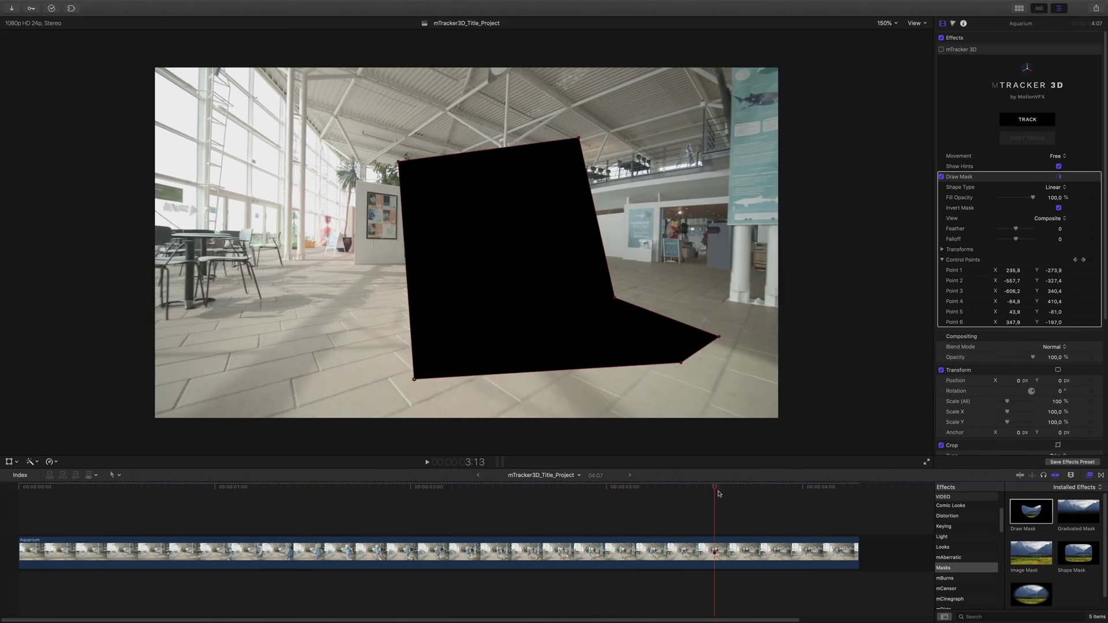
{"action": "left_click", "coordinate": [736, 488]}
{"action": "left_click_drag", "start_coordinate": [645, 366], "coordinate": [651, 374]}
Step: Return to the start of the clip, place Draw Mask above mTracker 3D in the effects order, and re-enable mTracker 3D
{"action": "left_click_drag", "start_coordinate": [745, 488], "coordinate": [15, 489]}
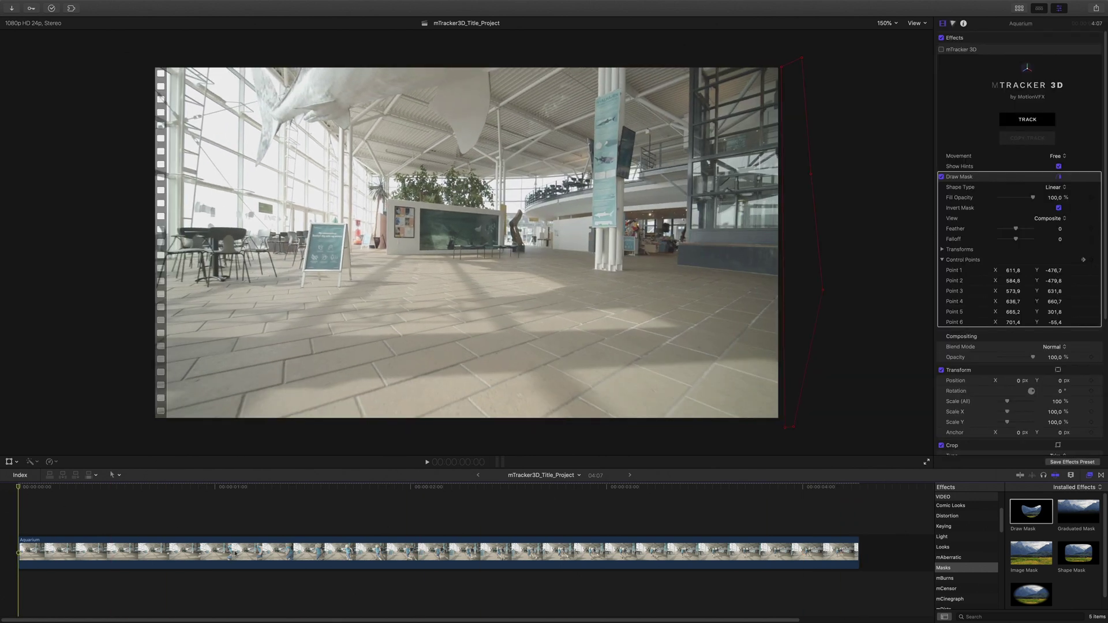
{"action": "left_click", "coordinate": [235, 554]}
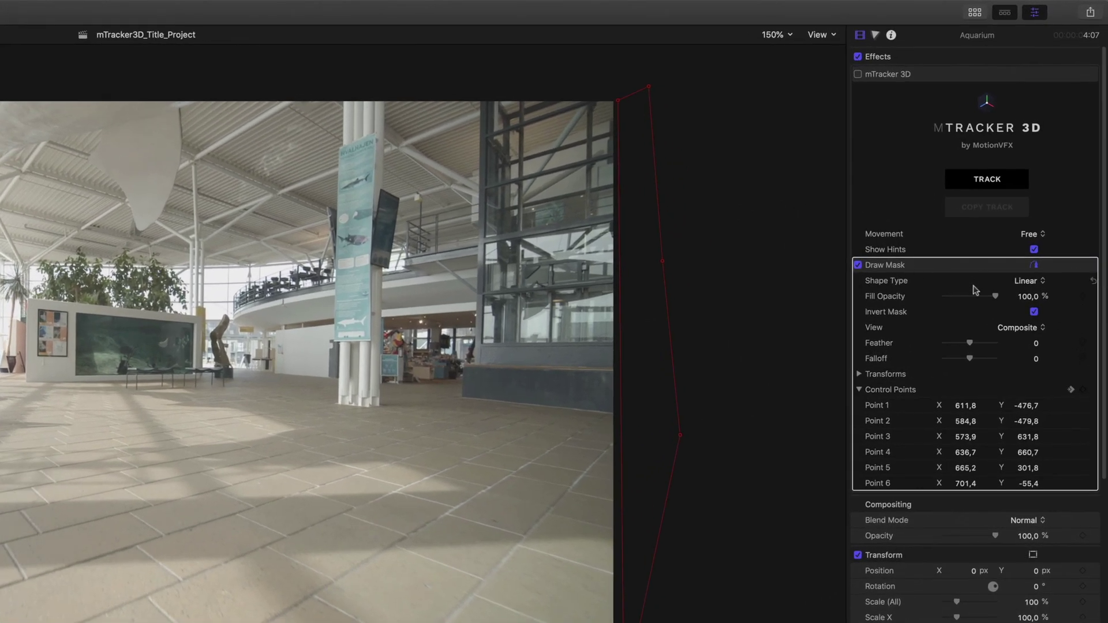
{"action": "mouse_move", "coordinate": [955, 268]}
{"action": "left_mouse_down"}
{"action": "mouse_move", "coordinate": [940, 67]}
{"action": "mouse_move", "coordinate": [951, 71]}
{"action": "left_mouse_up"}
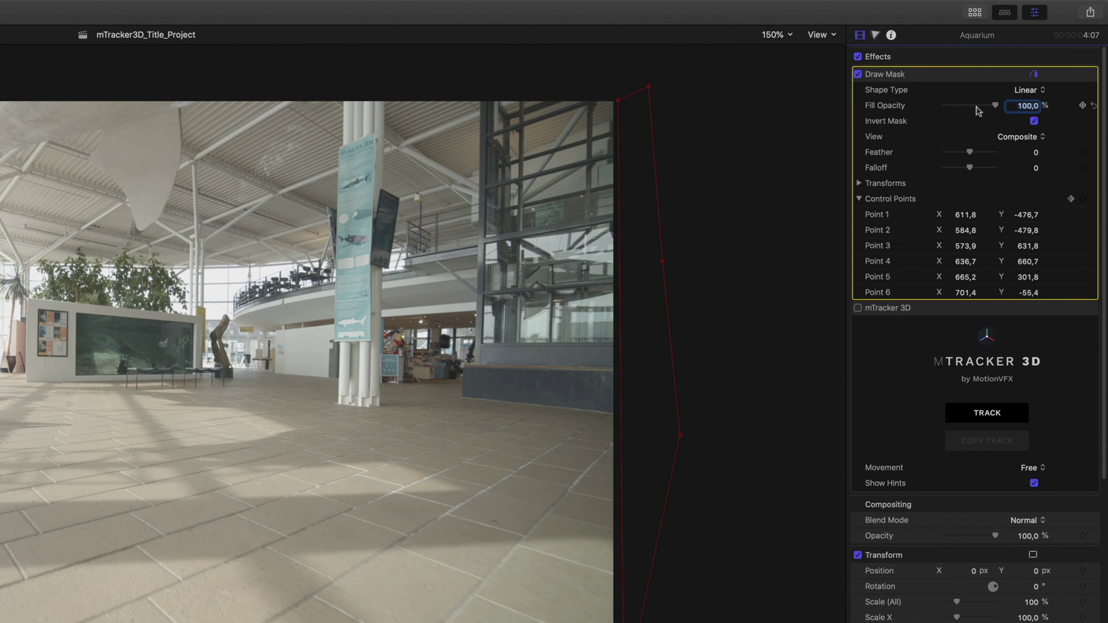
{"action": "left_click", "coordinate": [948, 310]}
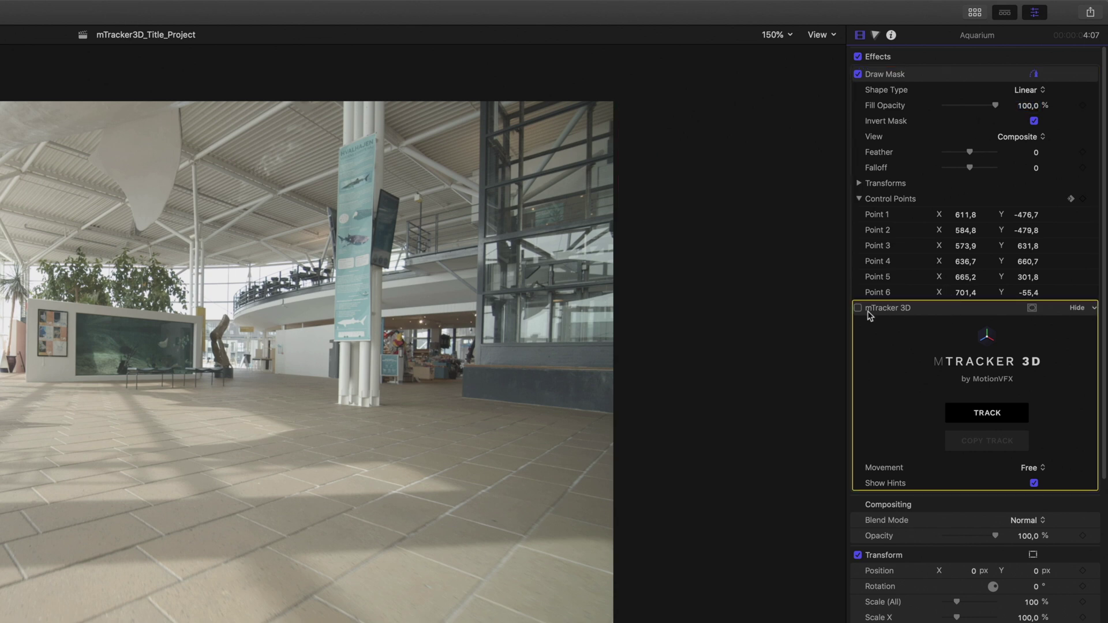
{"action": "left_click", "coordinate": [859, 309]}
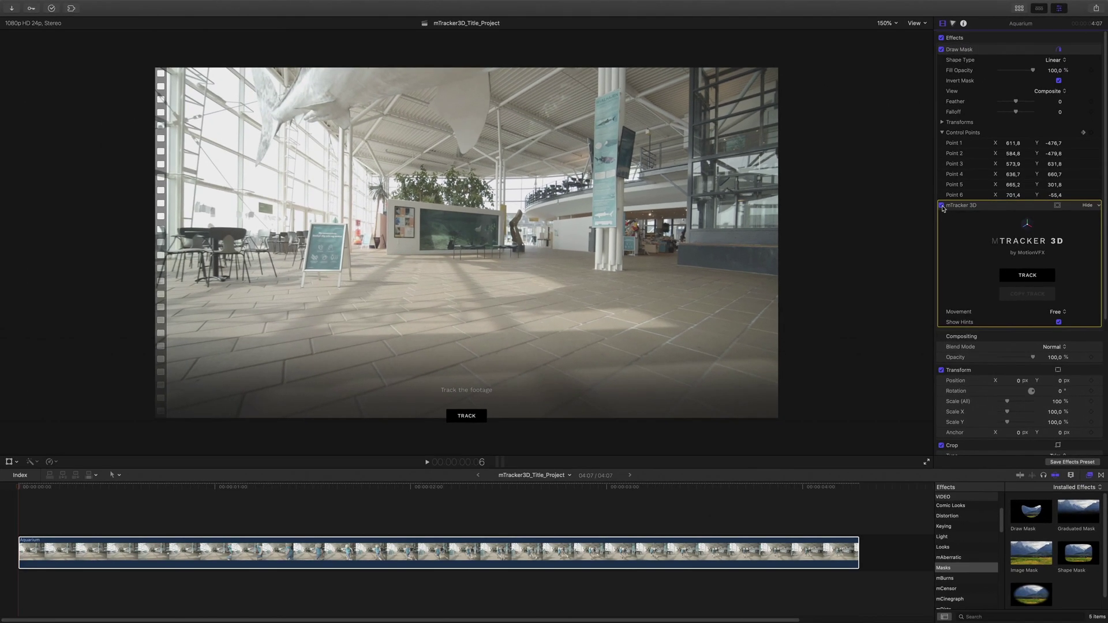
Step: Track the Aquarium footage with mTracker 3D and switch off its Draw Mask effect once the tracking is finished
{"action": "left_click", "coordinate": [466, 416]}
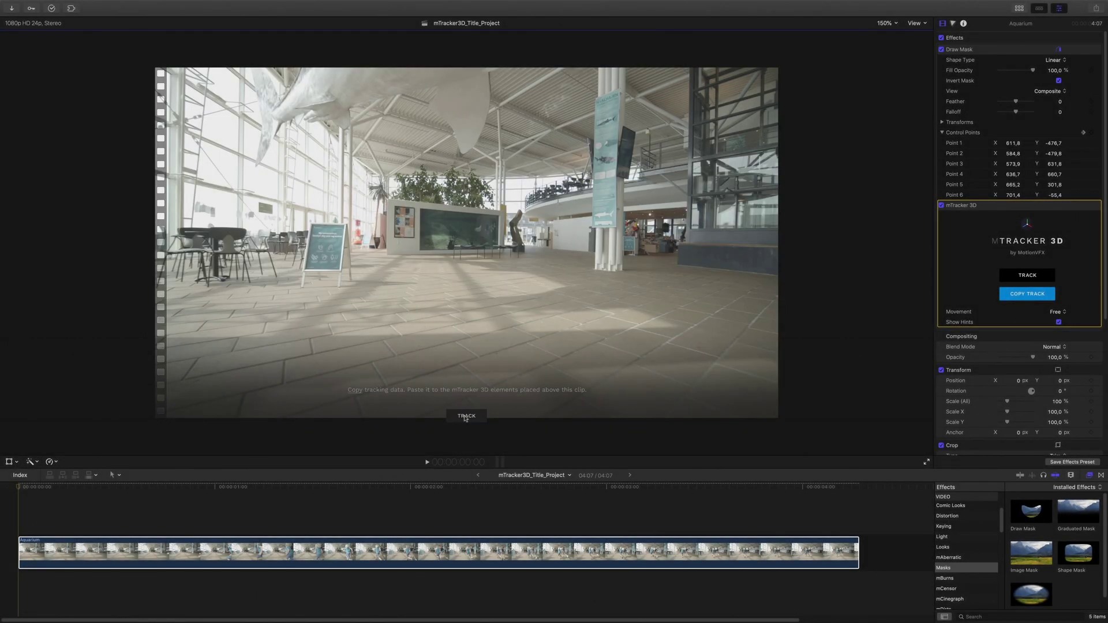
{"action": "key", "text": "space"}
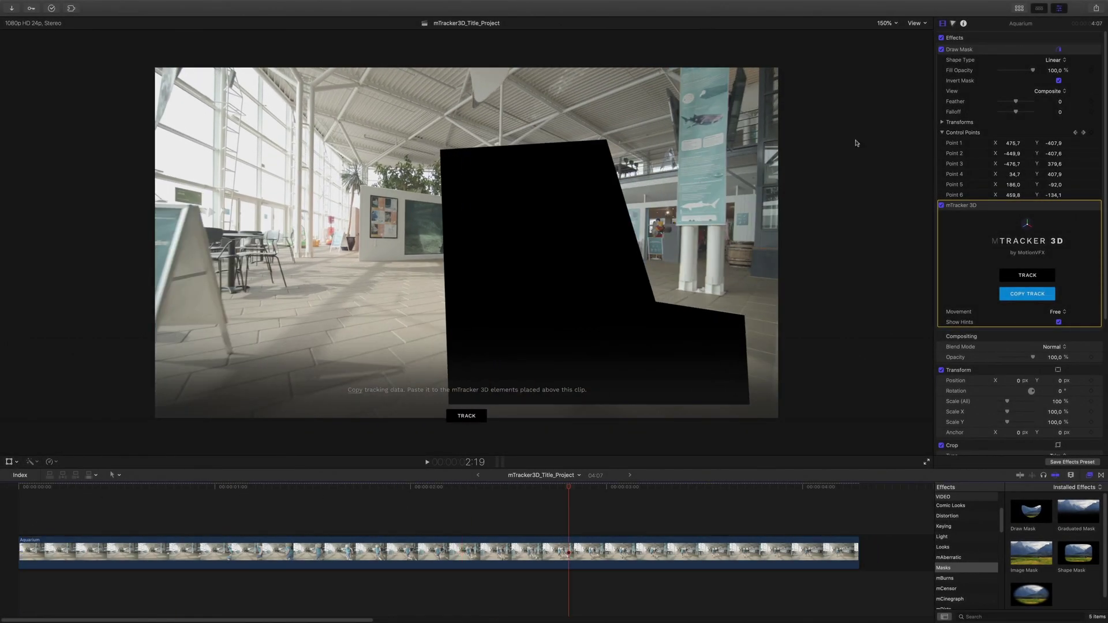
{"action": "left_click", "coordinate": [942, 49]}
{"action": "left_click", "coordinate": [452, 508]}
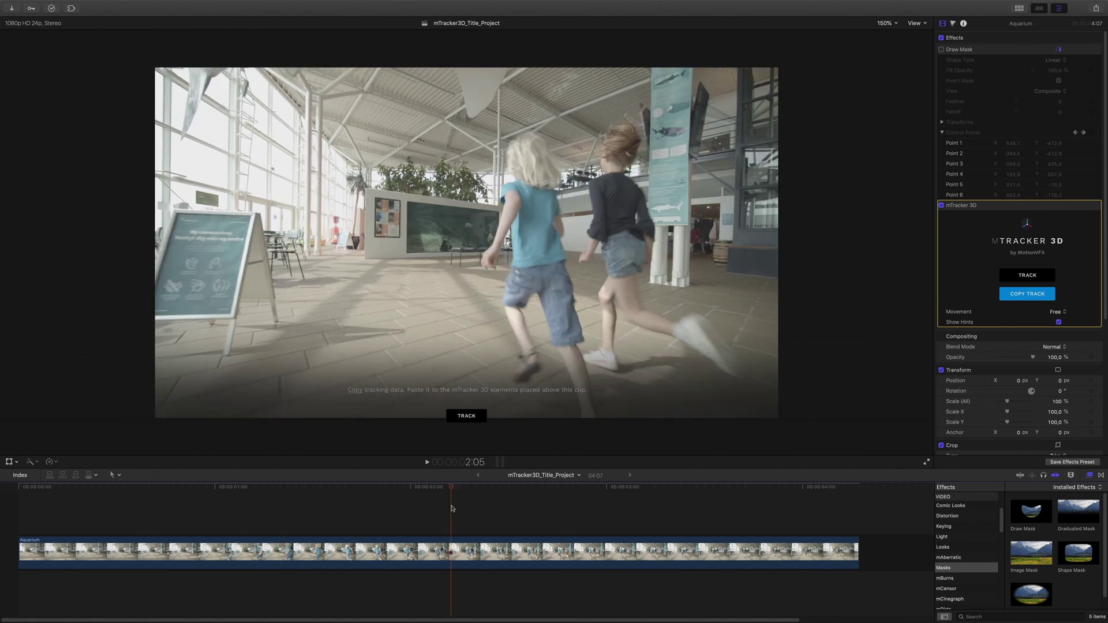
Step: Hide the effects browser and copy the tracking data from the clip's mTracker 3D effect
{"action": "left_click", "coordinate": [1090, 476]}
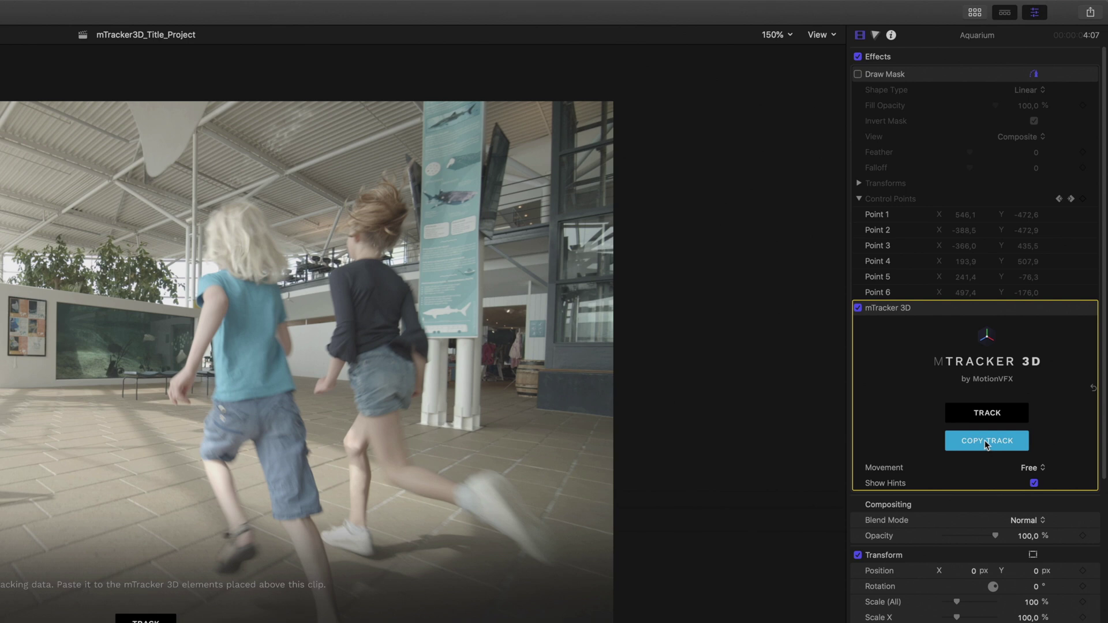
{"action": "left_click", "coordinate": [986, 442]}
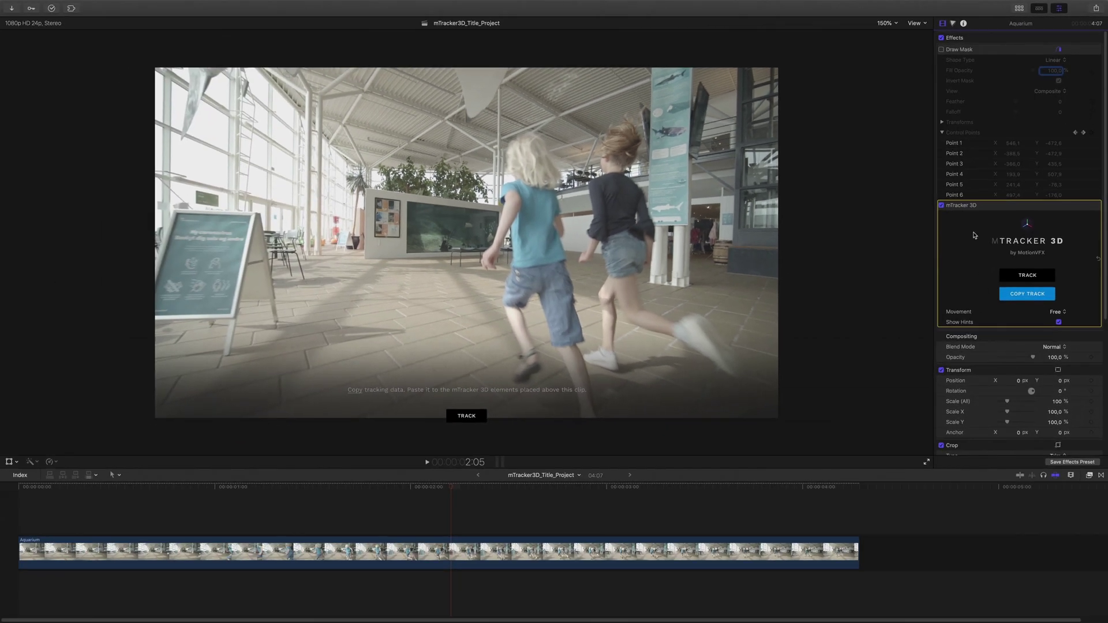
Step: Show the mTracker 3D Titles Pack in the titles browser, with the category list hidden
{"action": "left_click", "coordinate": [1019, 9]}
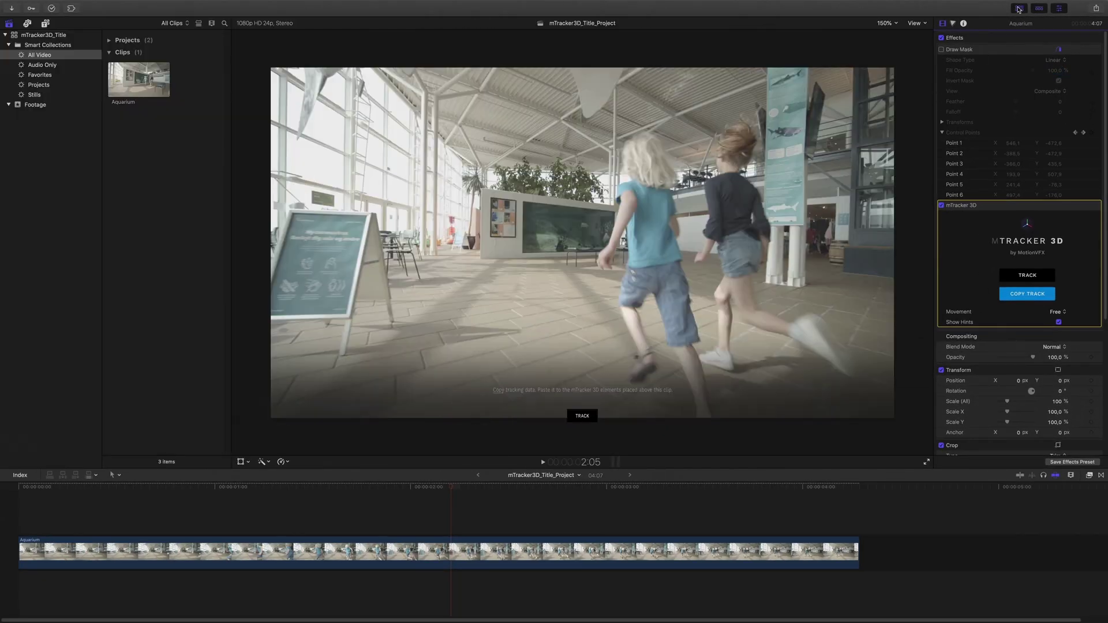
{"action": "left_click", "coordinate": [45, 25]}
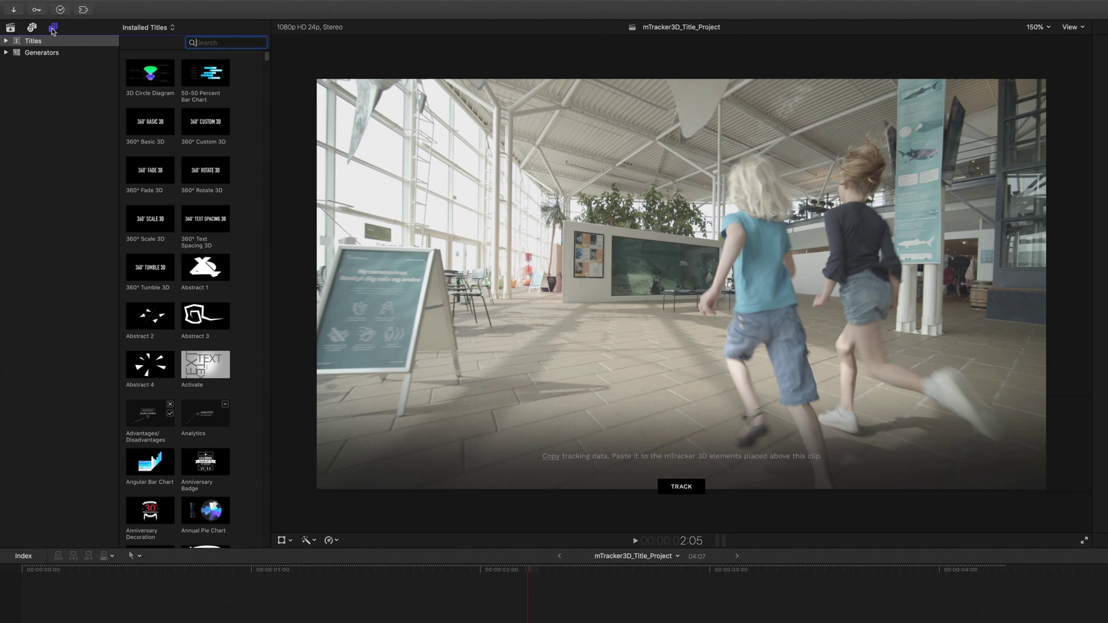
{"action": "left_click", "coordinate": [5, 38]}
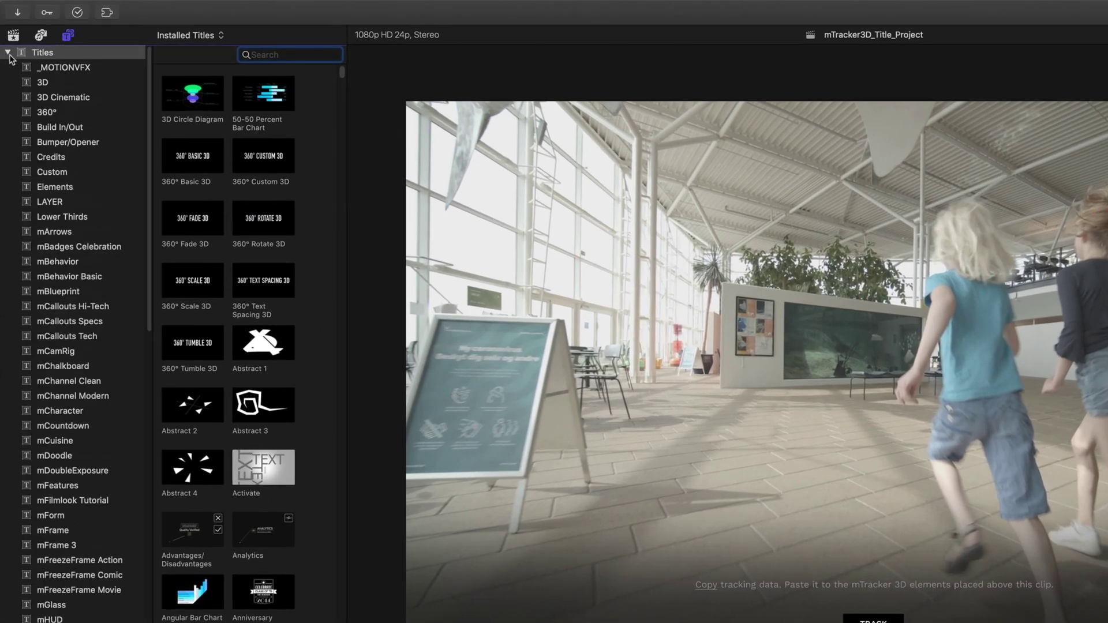
{"action": "scroll", "coordinate": [94, 227], "scroll_direction": "down", "scroll_amount": 15}
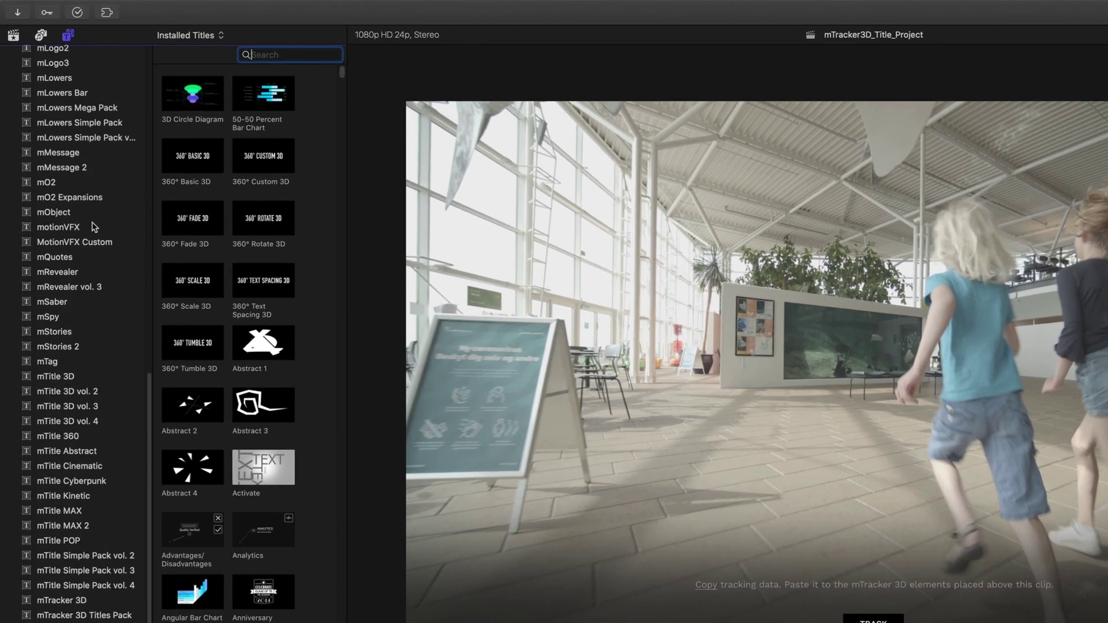
{"action": "left_click", "coordinate": [63, 502]}
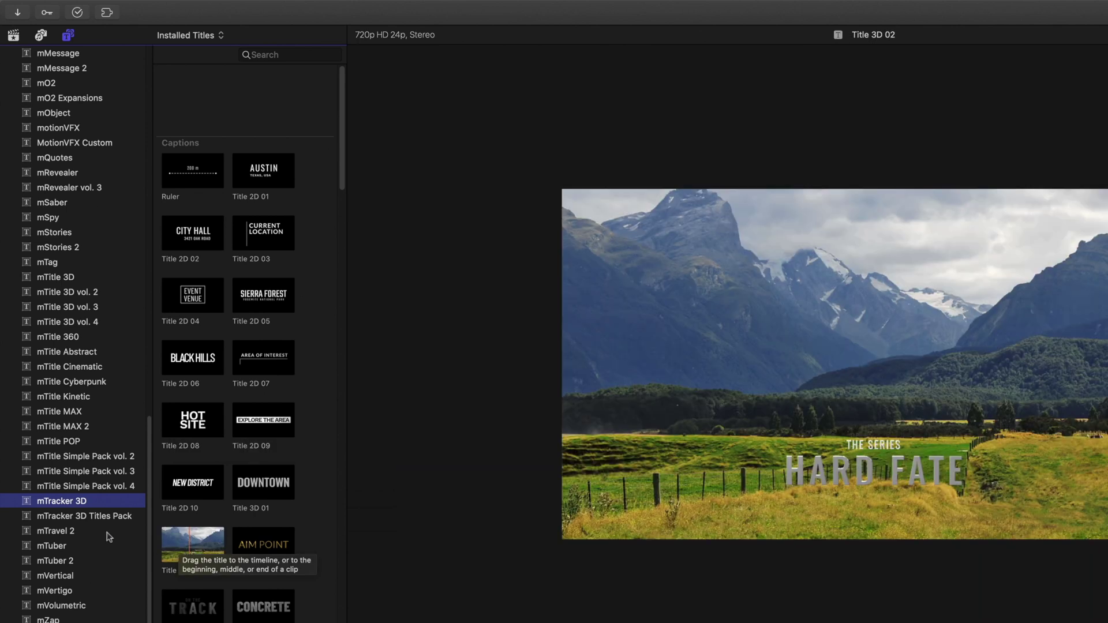
{"action": "left_click", "coordinate": [60, 520]}
{"action": "left_click", "coordinate": [68, 36]}
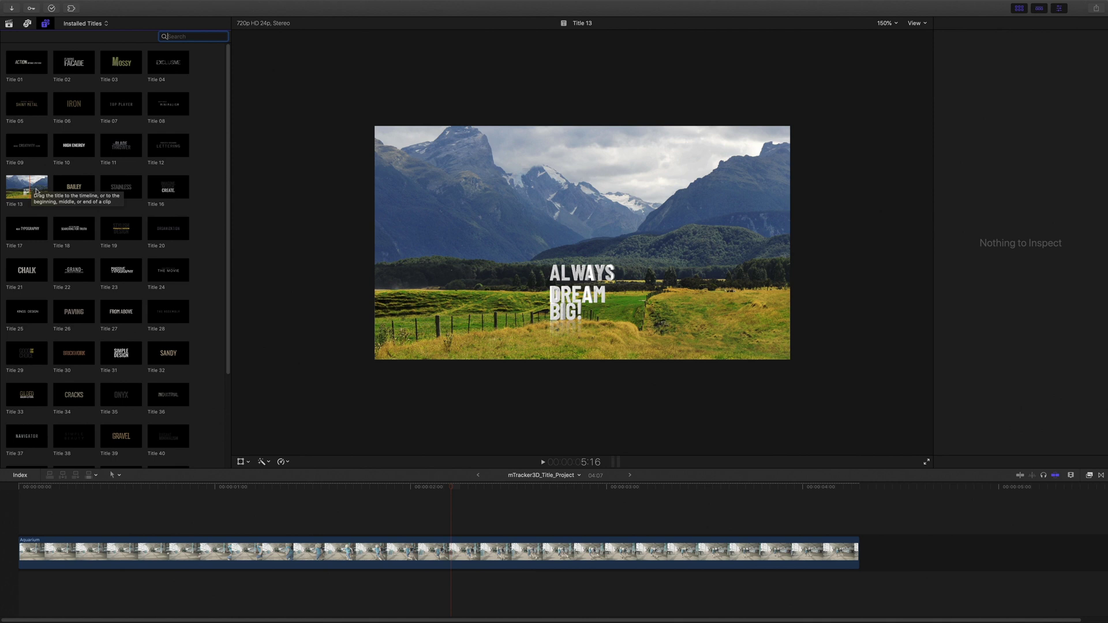
Step: Browse the pack's titles and place Title 18 above the Aquarium clip, matching its length to the clip
{"action": "scroll", "coordinate": [72, 192], "scroll_direction": "down", "scroll_amount": 1}
{"action": "scroll", "coordinate": [72, 192], "scroll_direction": "down", "scroll_amount": 6}
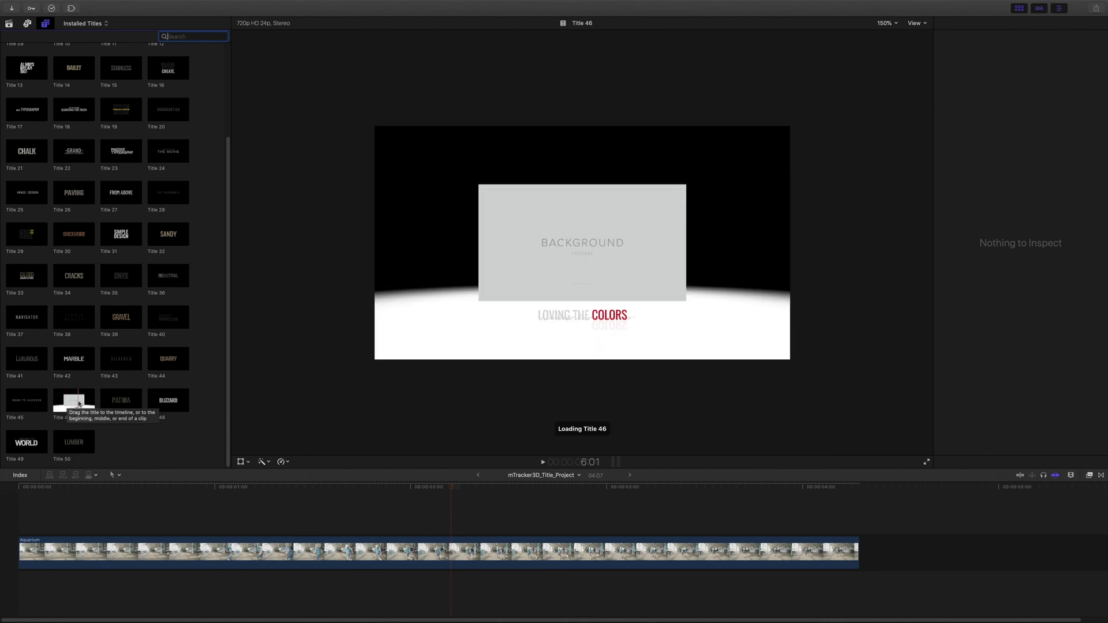
{"action": "scroll", "coordinate": [78, 407], "scroll_direction": "up", "scroll_amount": 7}
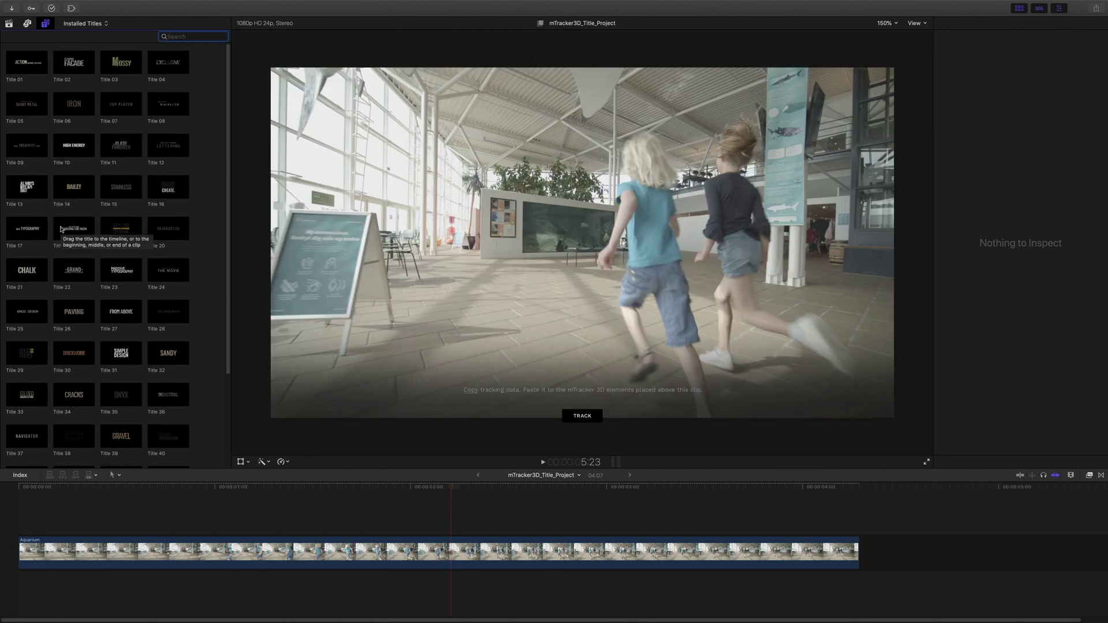
{"action": "left_click", "coordinate": [70, 231]}
{"action": "left_click_drag", "start_coordinate": [64, 233], "coordinate": [40, 524]}
{"action": "left_click_drag", "start_coordinate": [866, 531], "coordinate": [859, 530]}
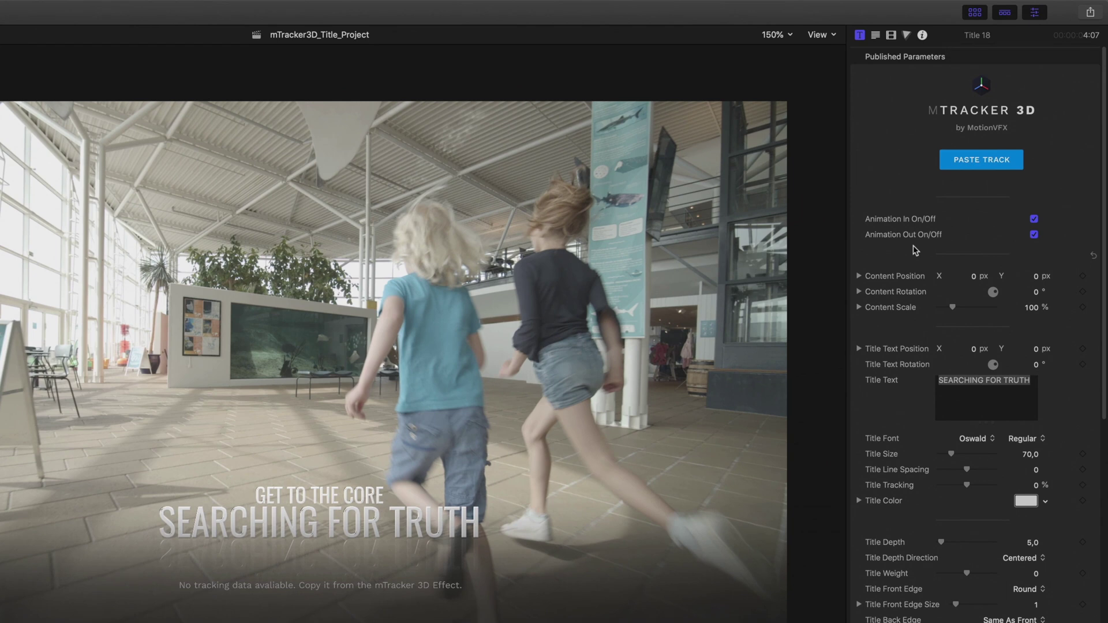
Step: Look through Title 18's published parameters and turn off both Animation In and Animation Out
{"action": "scroll", "coordinate": [913, 245], "scroll_direction": "down", "scroll_amount": 15}
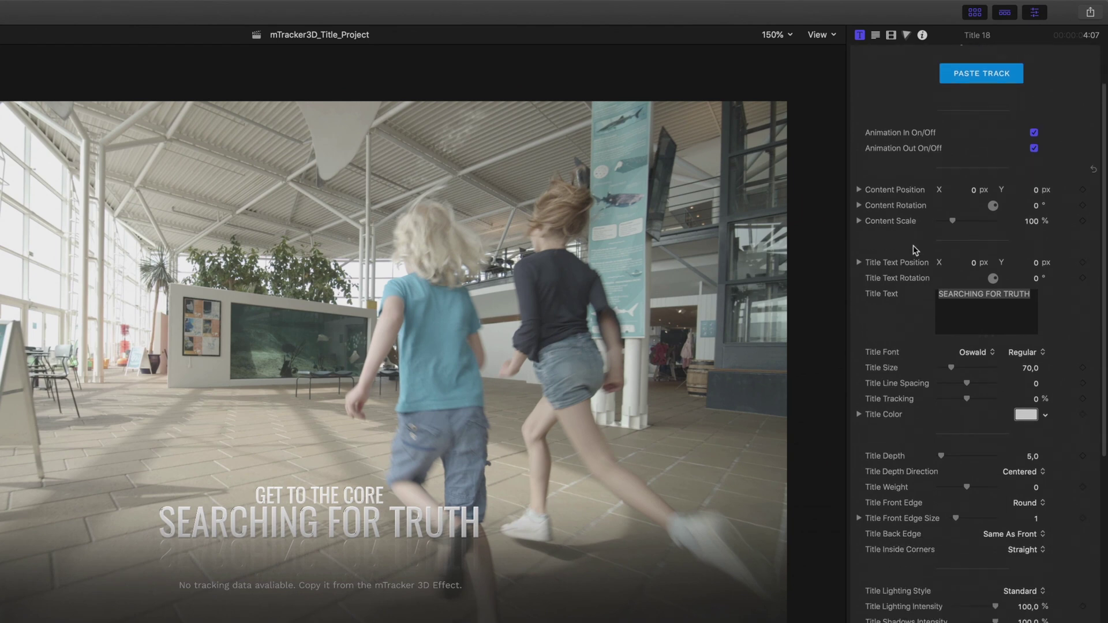
{"action": "scroll", "coordinate": [913, 245], "scroll_direction": "down", "scroll_amount": 10}
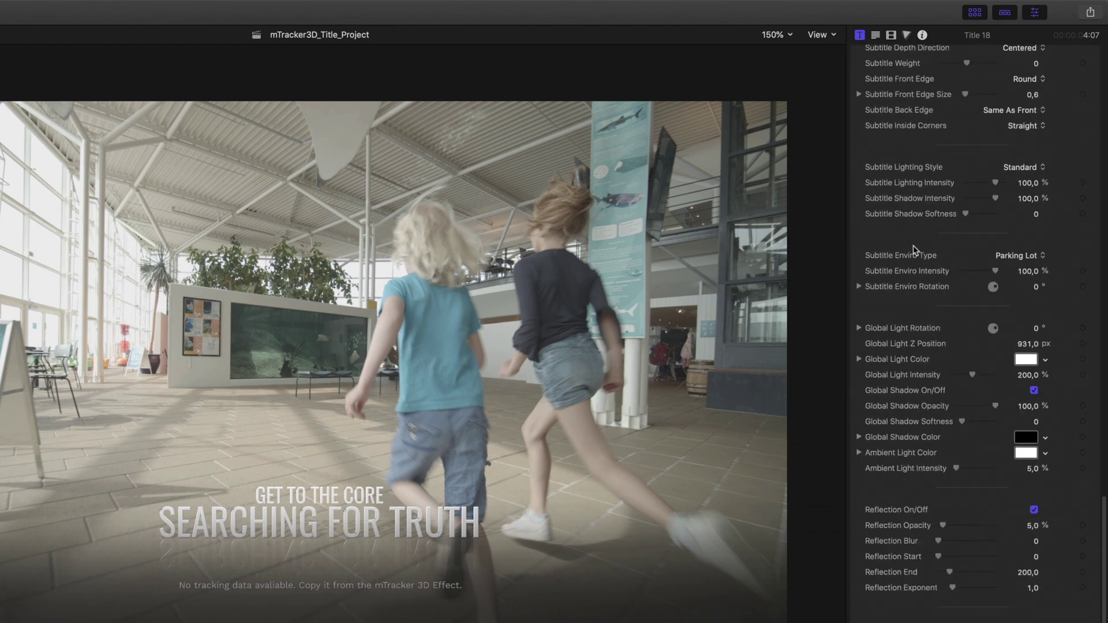
{"action": "scroll", "coordinate": [914, 244], "scroll_direction": "up", "scroll_amount": 20}
{"action": "scroll", "coordinate": [914, 245], "scroll_direction": "up", "scroll_amount": 10}
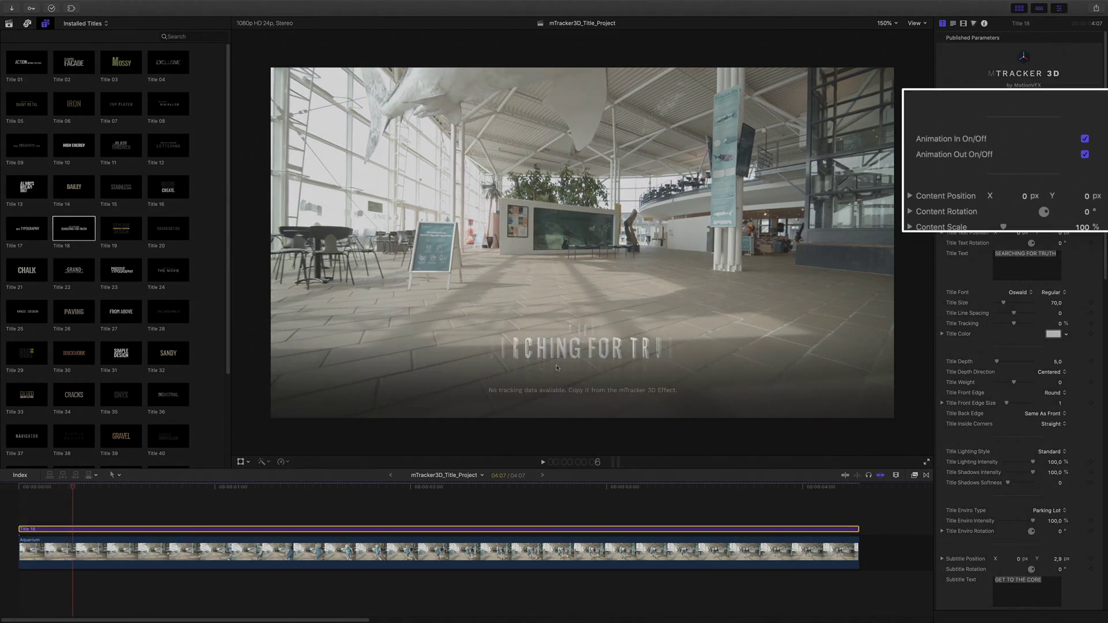
{"action": "left_click", "coordinate": [1085, 140]}
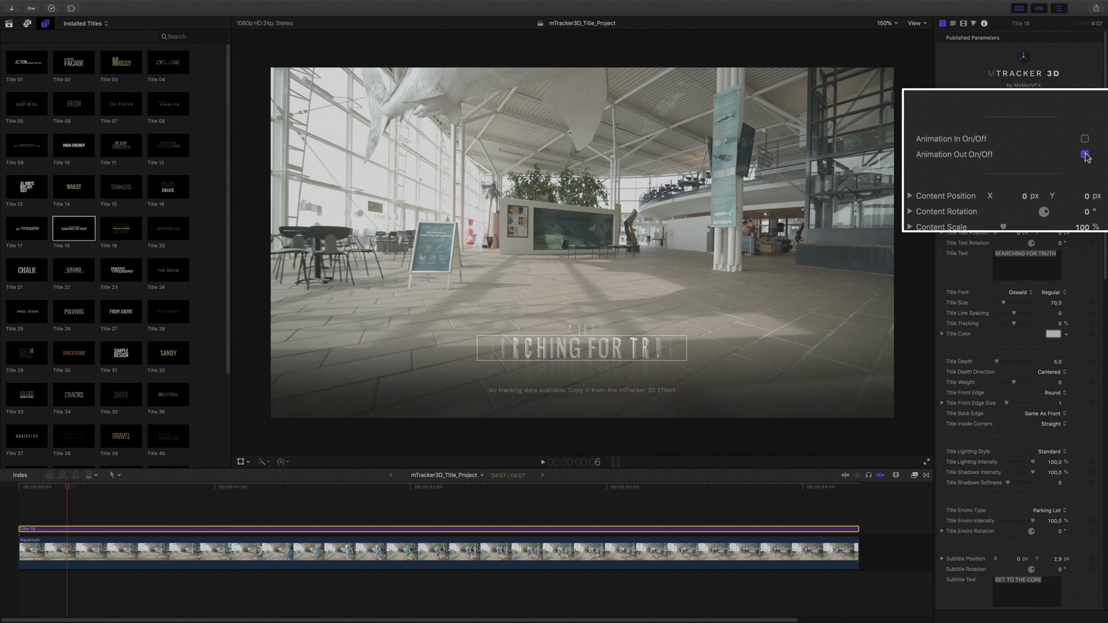
{"action": "left_click", "coordinate": [1086, 155]}
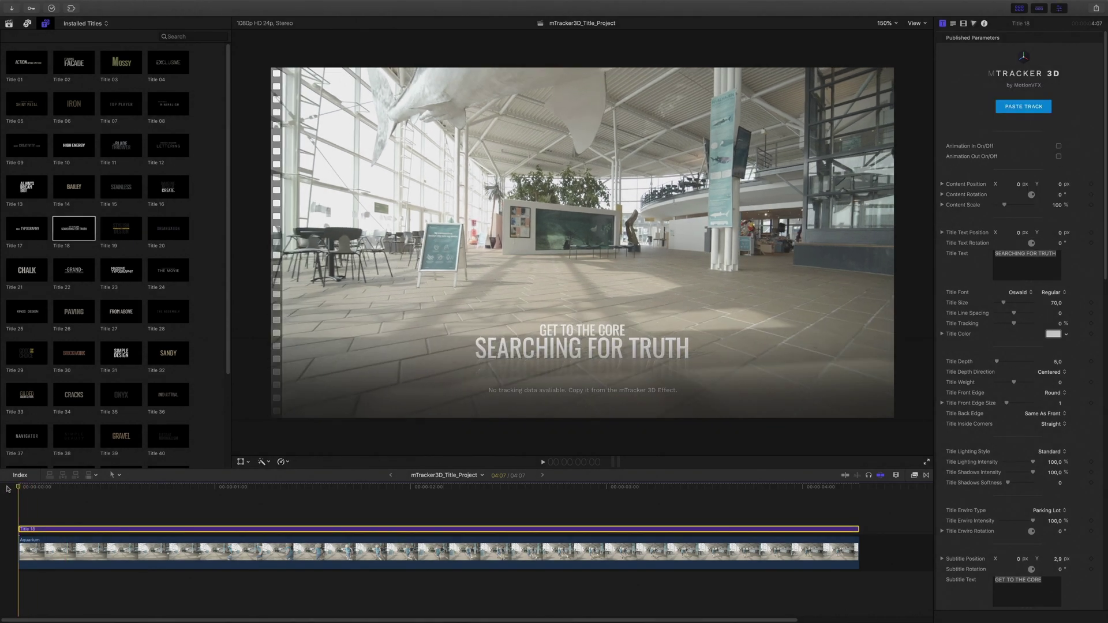
Step: Paste the copied tracking data into Title 18 at the start of the clip and start picking its position
{"action": "key", "text": "space"}
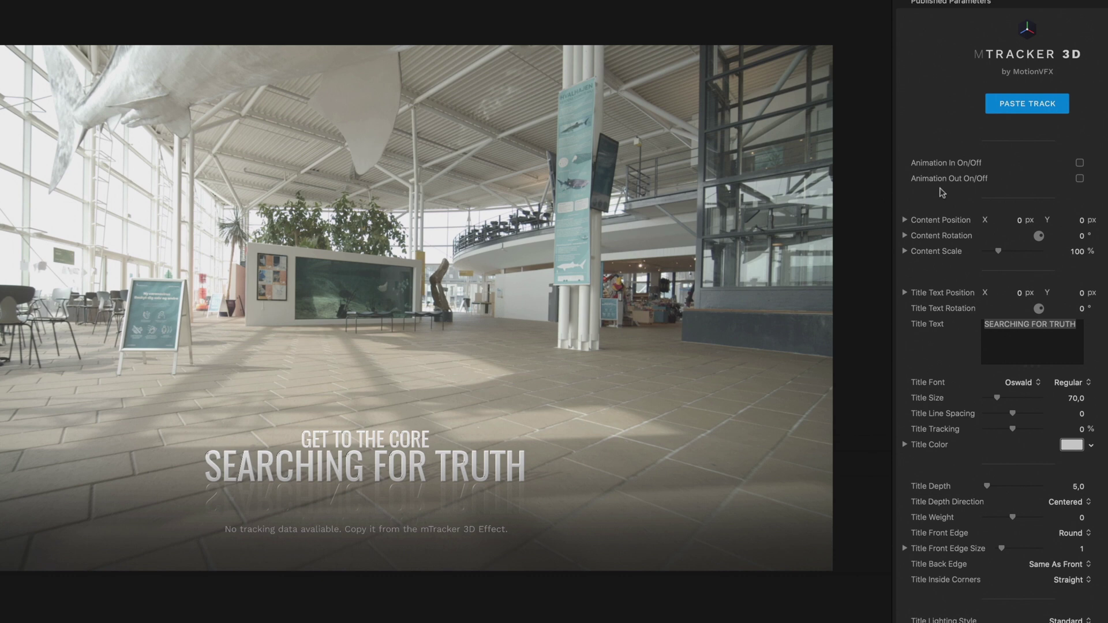
{"action": "left_click", "coordinate": [1025, 106]}
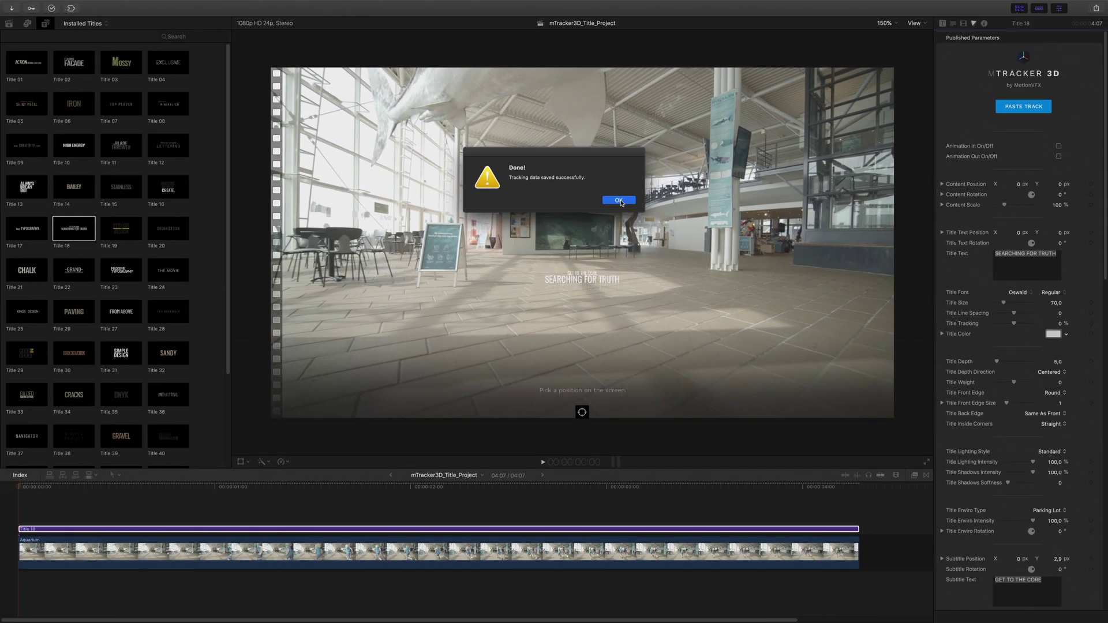
{"action": "left_click", "coordinate": [420, 244]}
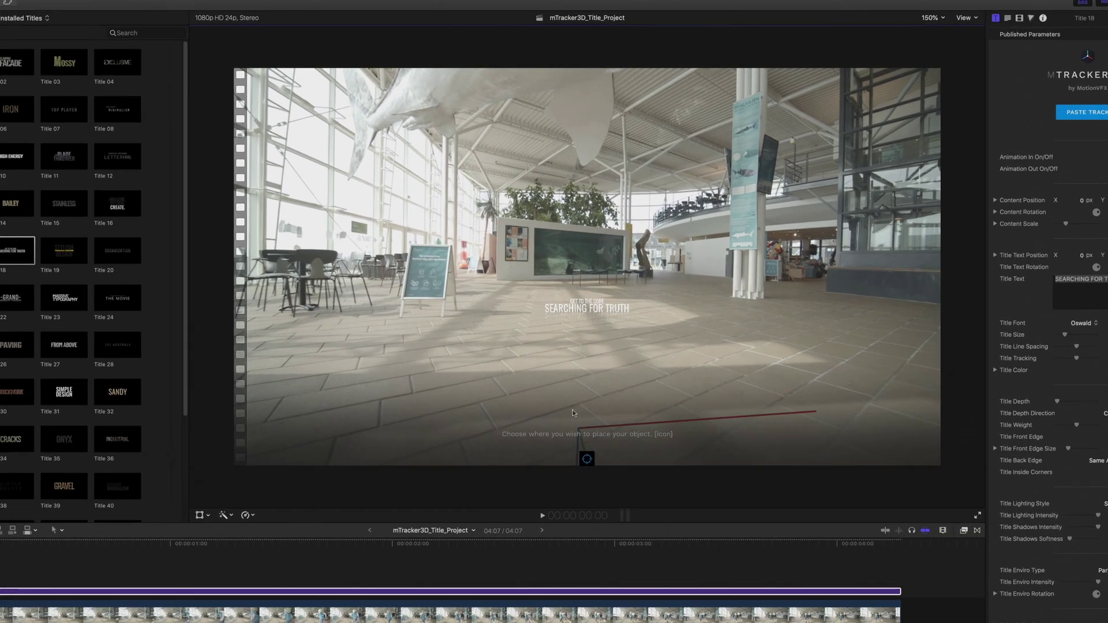
Step: Try several anchor positions for the title, settle on the floor beside the sandwich board, and finish position picking
{"action": "left_click", "coordinate": [581, 413]}
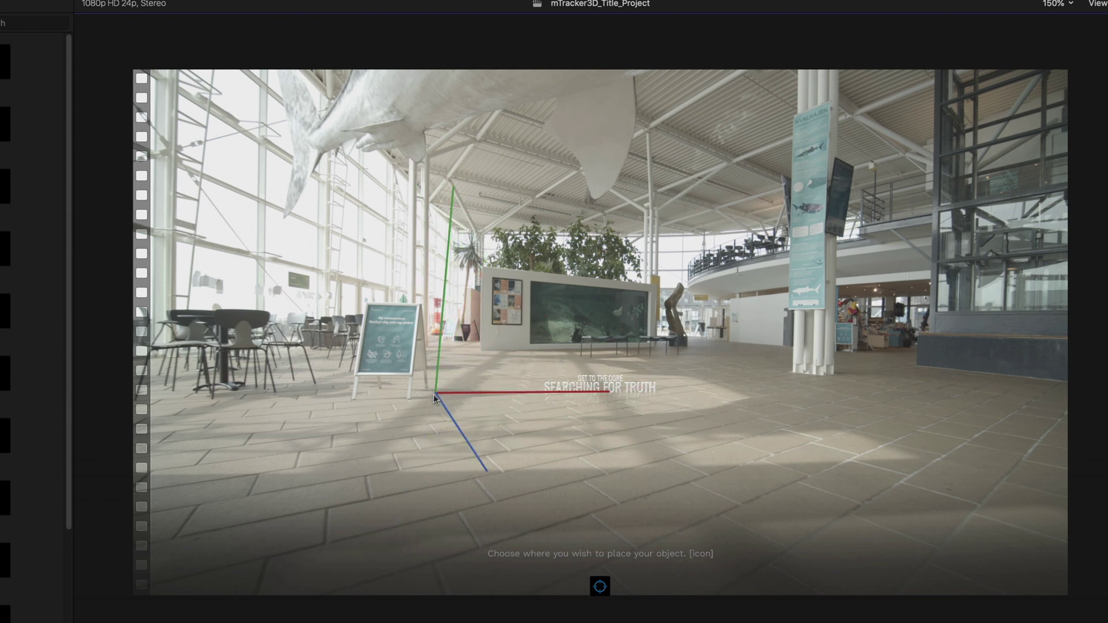
{"action": "left_click", "coordinate": [434, 395]}
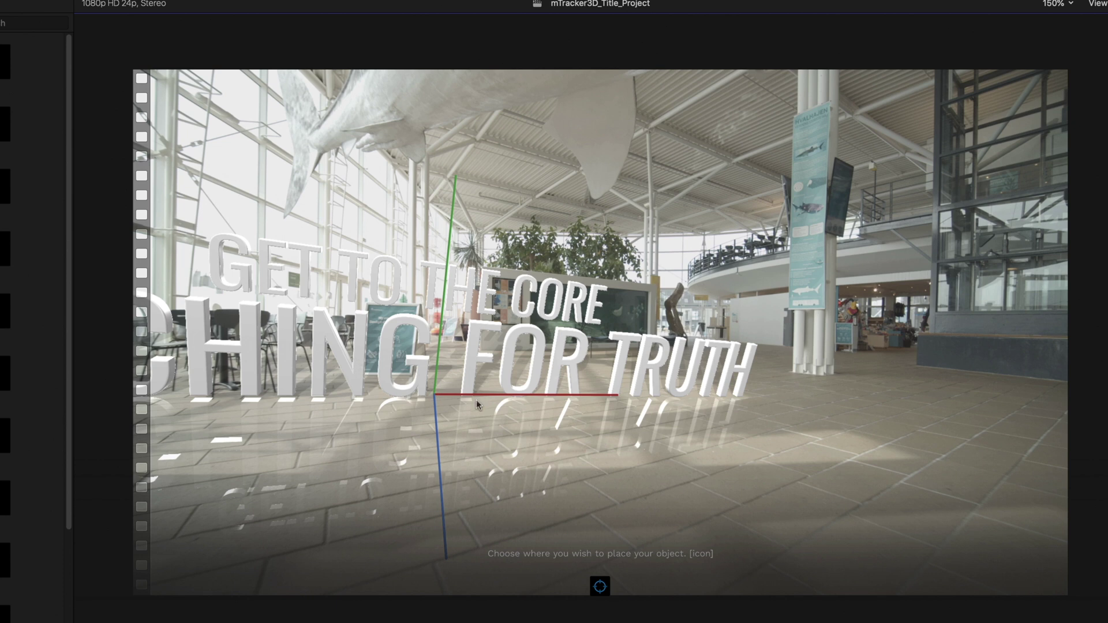
{"action": "left_click", "coordinate": [799, 237]}
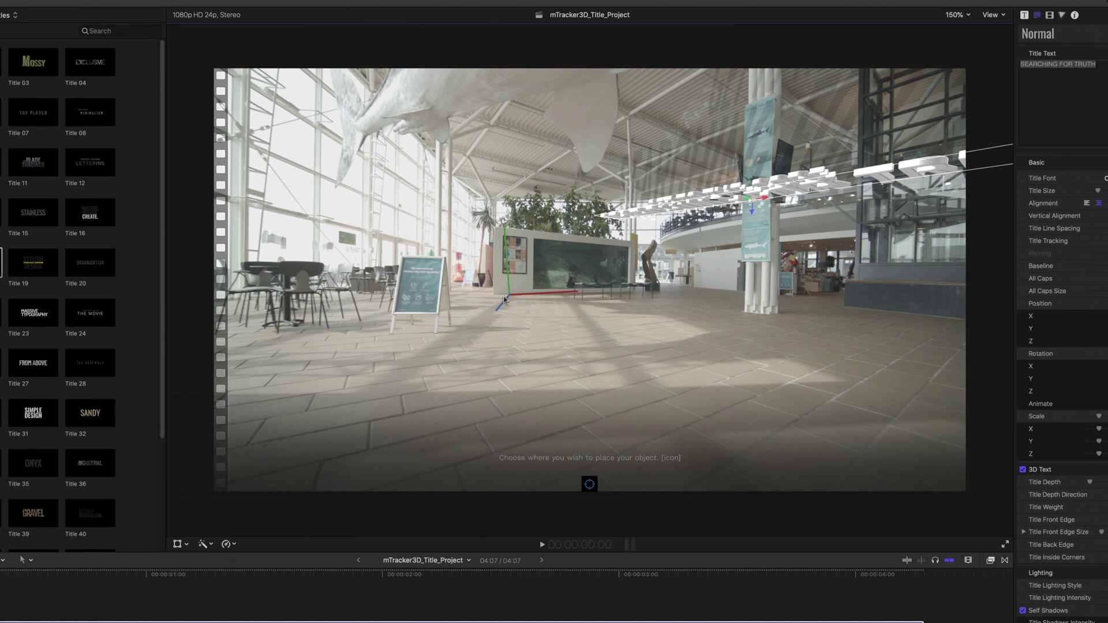
{"action": "left_click", "coordinate": [438, 398]}
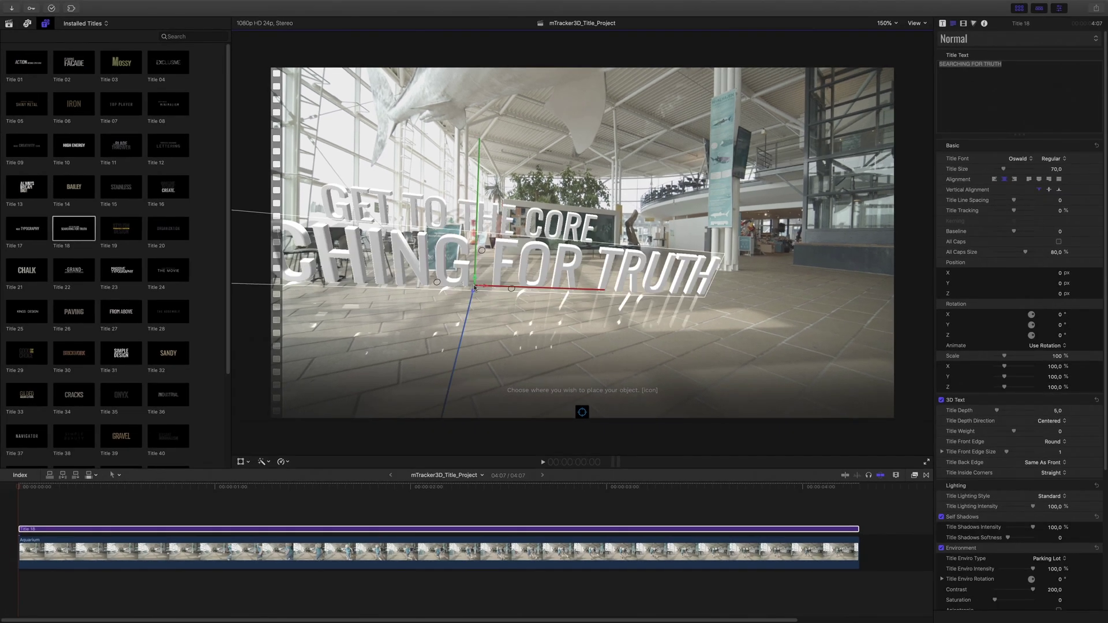
{"action": "left_click", "coordinate": [581, 413]}
Step: Return to the start of the clip, then hide the browser and enlarge the viewer image to fit the freed space
{"action": "left_click_drag", "start_coordinate": [63, 487], "coordinate": [18, 489]}
{"action": "left_click", "coordinate": [1019, 8]}
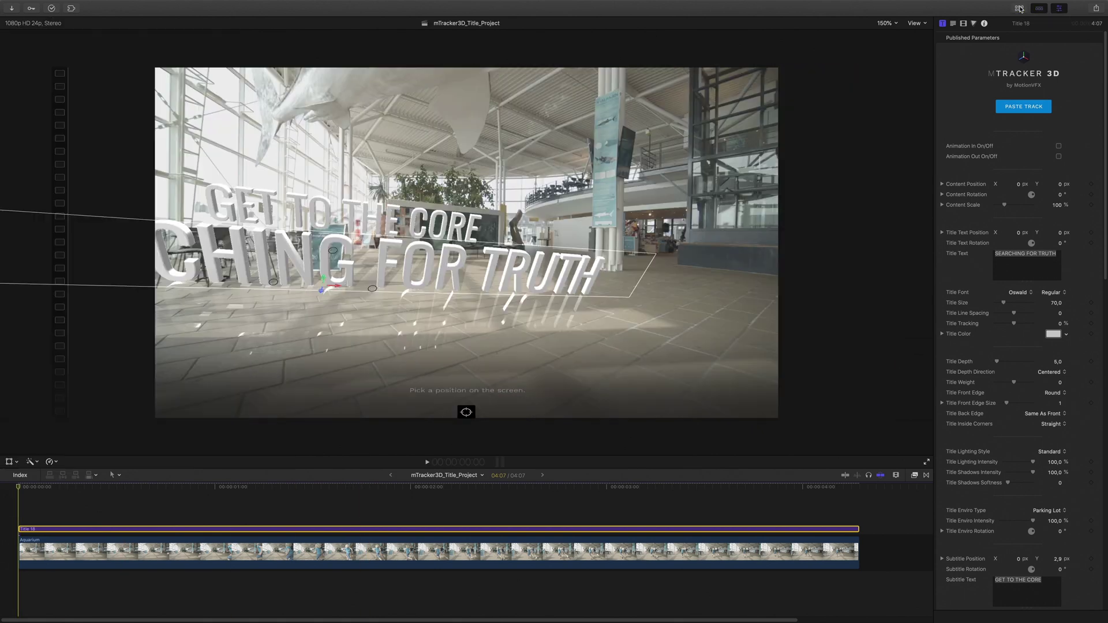
{"action": "left_click", "coordinate": [892, 24]}
{"action": "left_click", "coordinate": [879, 36]}
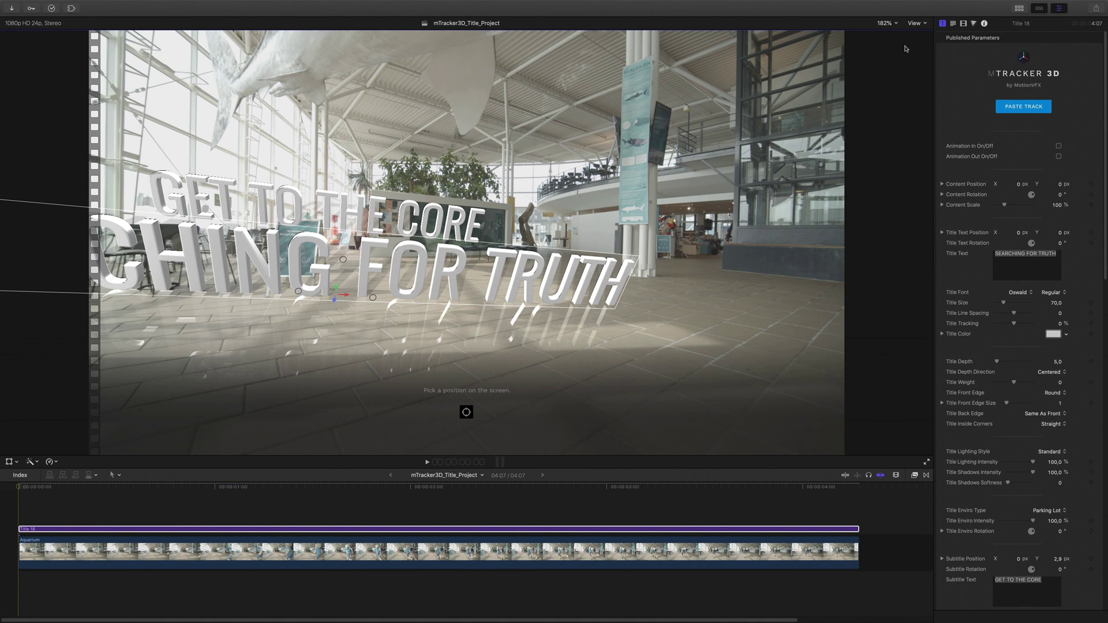
Step: Expand the content position, rotation and scale parameters and set Content Rotation to X 1°, Y 74.9° and Z -14°
{"action": "left_click", "coordinate": [900, 147]}
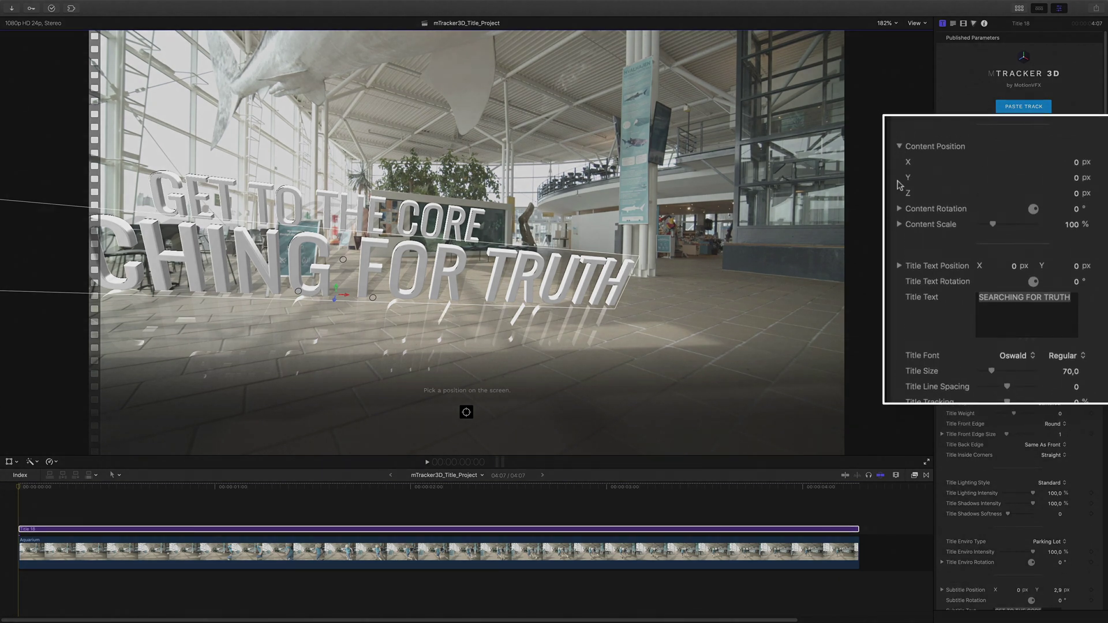
{"action": "left_click", "coordinate": [899, 209]}
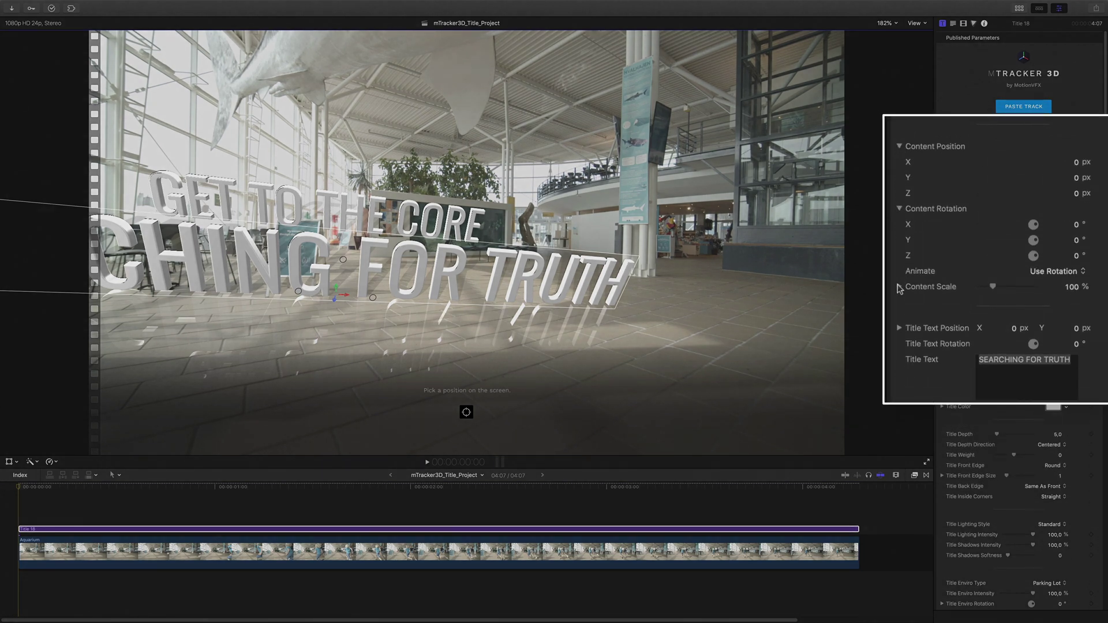
{"action": "left_click", "coordinate": [899, 287]}
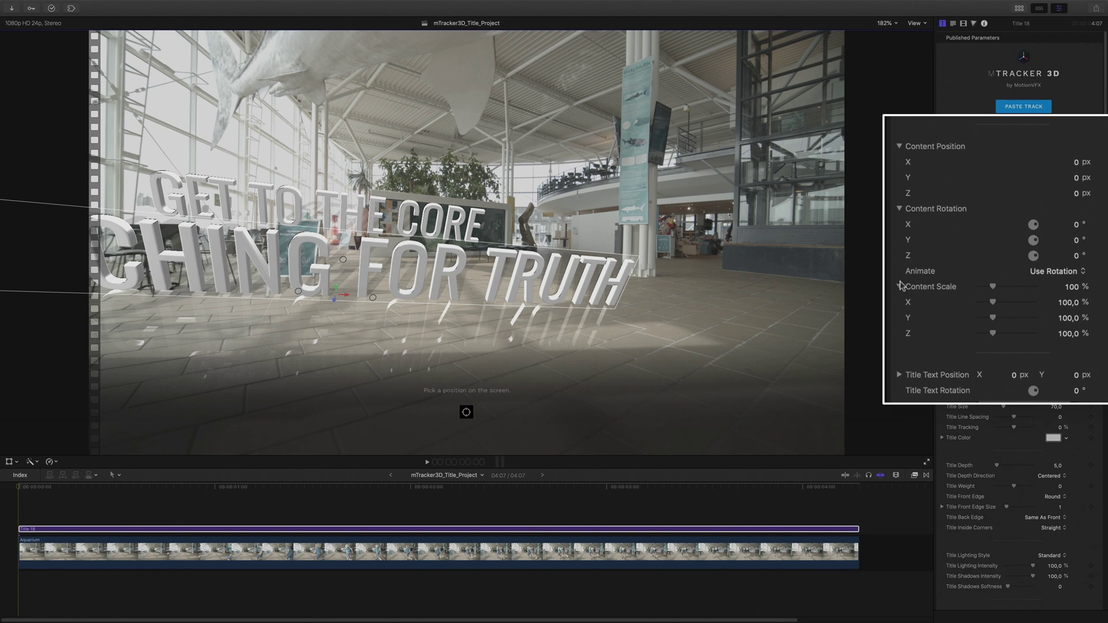
{"action": "left_click_drag", "start_coordinate": [1078, 243], "coordinate": [651, 394]}
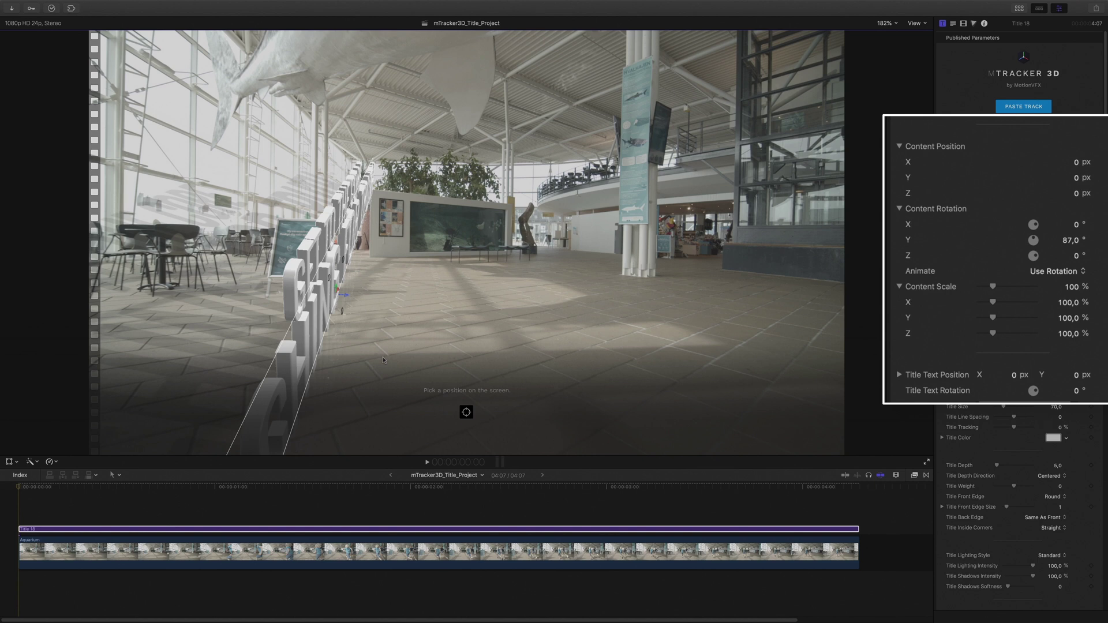
{"action": "mouse_move", "coordinate": [1071, 240]}
{"action": "left_mouse_down"}
{"action": "mouse_move", "coordinate": [1070, 253]}
{"action": "mouse_move", "coordinate": [1075, 219]}
{"action": "mouse_move", "coordinate": [1076, 257]}
{"action": "mouse_move", "coordinate": [1057, 258]}
{"action": "left_mouse_up"}
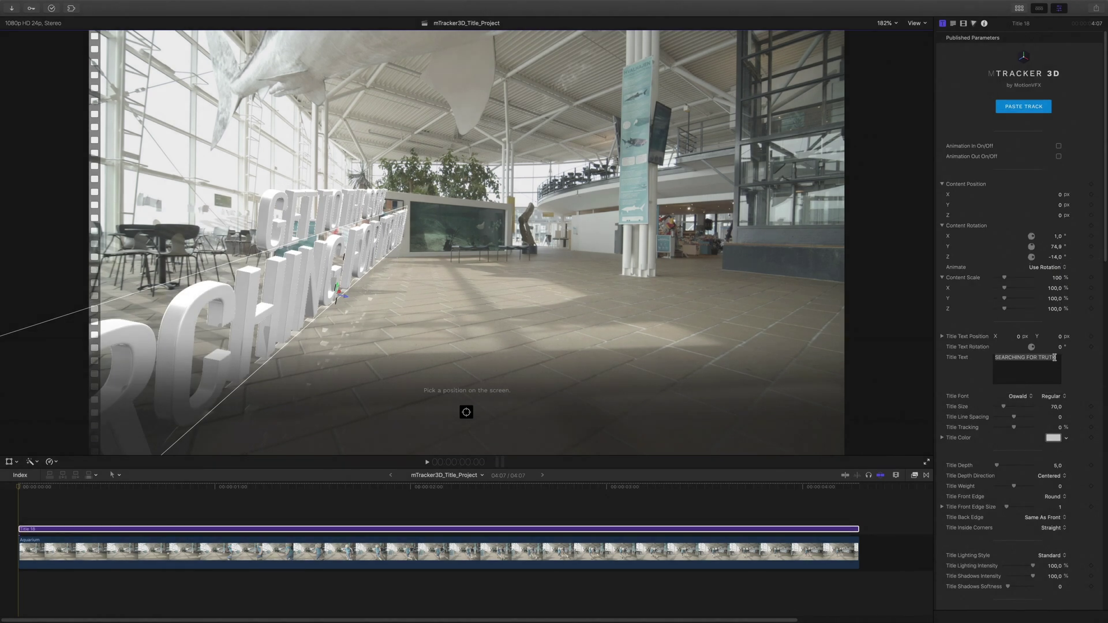
Step: Replace the title text "SEARCHING FOR TRUTH" with "OCEAN"
{"action": "left_click_drag", "start_coordinate": [1055, 357], "coordinate": [991, 357]}
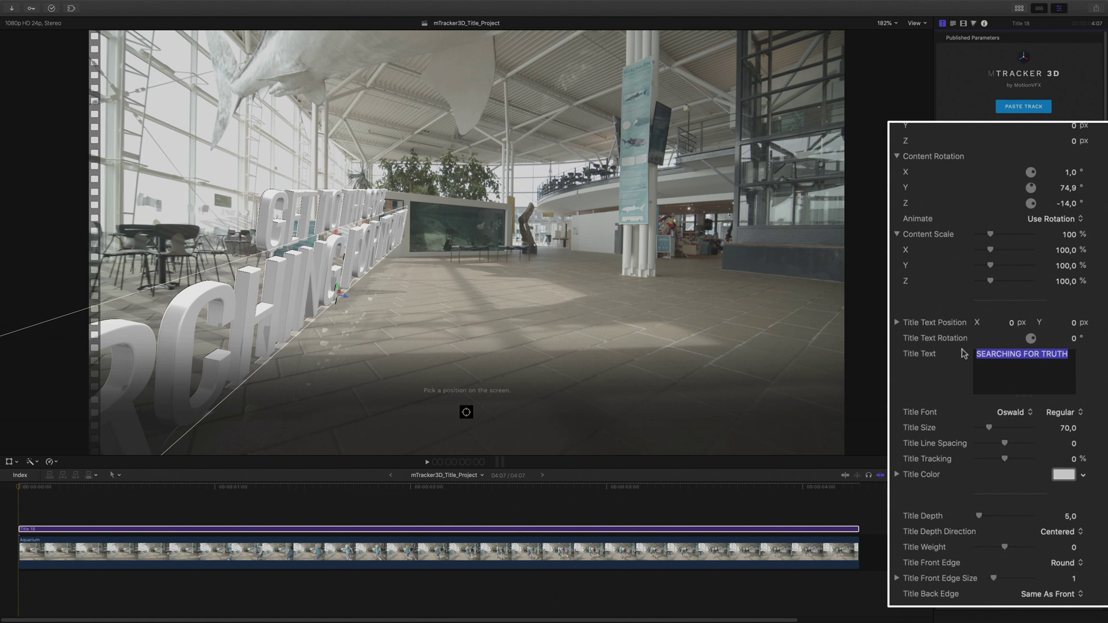
{"action": "type", "text": "OCEAN"}
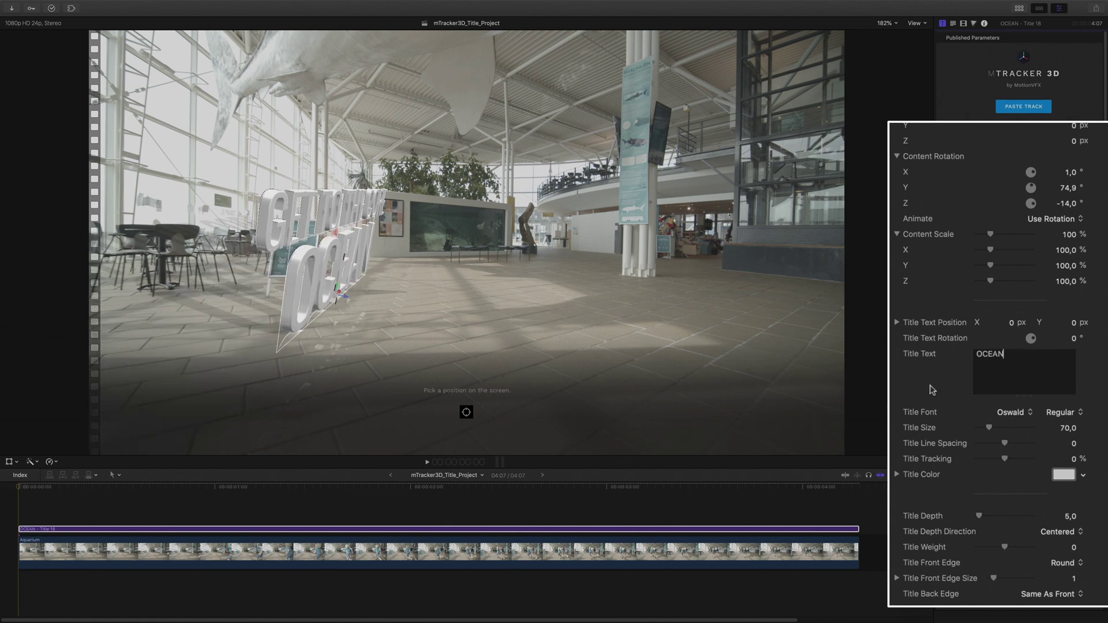
Step: Replace the subtitle text with "WELCOME TO"
{"action": "scroll", "coordinate": [931, 391], "scroll_direction": "down", "scroll_amount": 8}
{"action": "triple_click", "coordinate": [1029, 484]}
{"action": "type", "text": "WELC"}
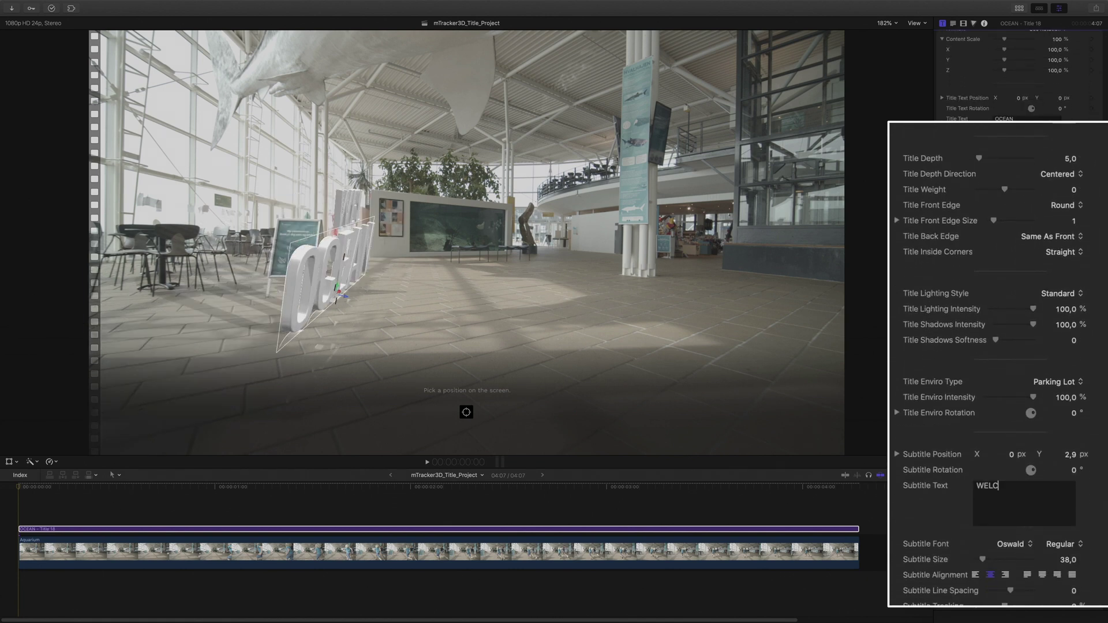
{"action": "type", "text": "OME"}
Step: Adjust the Content Rotation to X -11.1°, Y 73.9° and Z -22.1° to align the title with the floor
{"action": "scroll", "coordinate": [1046, 193], "scroll_direction": "up", "scroll_amount": 8}
{"action": "left_click_drag", "start_coordinate": [1068, 188], "coordinate": [968, 136]}
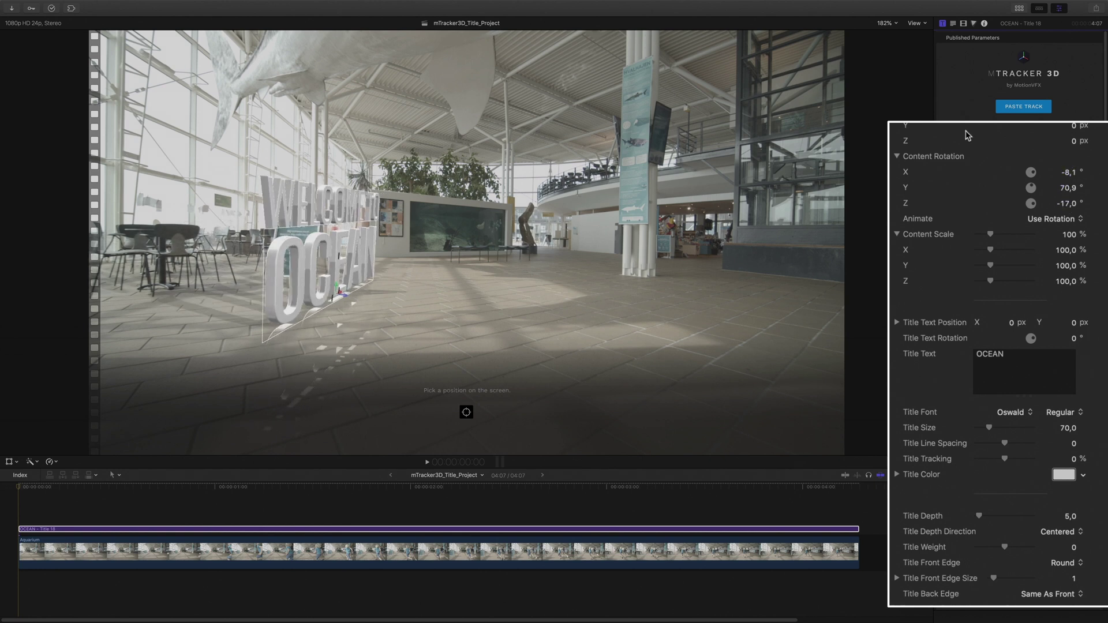
{"action": "mouse_move", "coordinate": [1068, 188]}
{"action": "left_mouse_down"}
{"action": "mouse_move", "coordinate": [1067, 203]}
{"action": "mouse_move", "coordinate": [1069, 178]}
{"action": "left_mouse_up"}
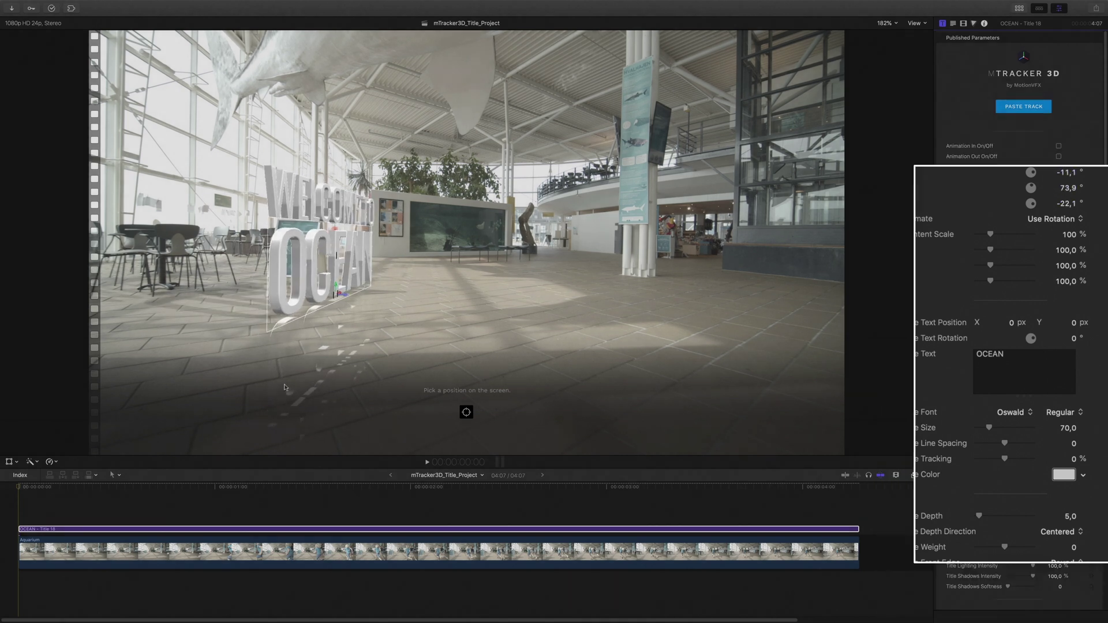
Step: Turn off the title's floor reflection
{"action": "scroll", "coordinate": [970, 372], "scroll_direction": "down", "scroll_amount": 15}
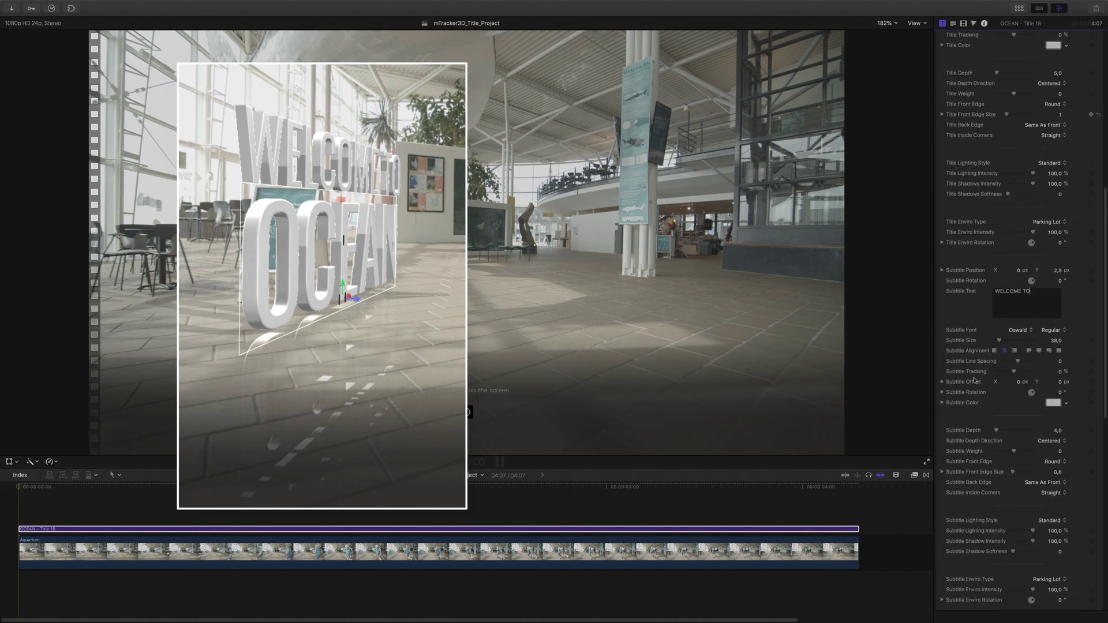
{"action": "scroll", "coordinate": [974, 381], "scroll_direction": "down", "scroll_amount": 12}
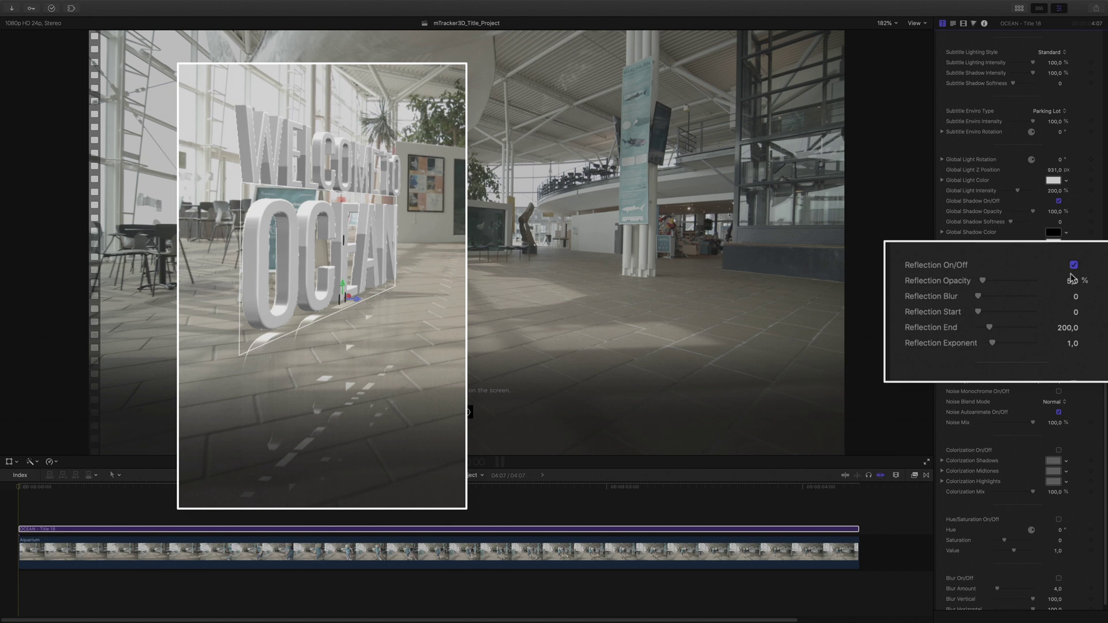
{"action": "left_click", "coordinate": [1074, 265]}
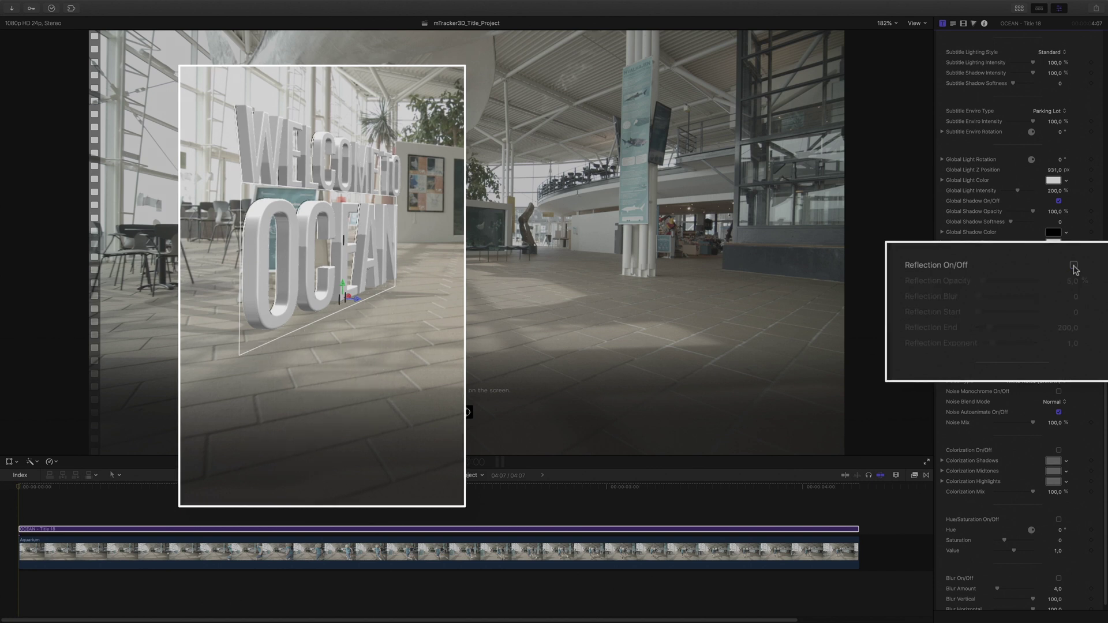
Step: Set Content Rotation Y to 76.9° and change the title font to Teko SemiBold in the Light style
{"action": "scroll", "coordinate": [994, 271], "scroll_direction": "up", "scroll_amount": 15}
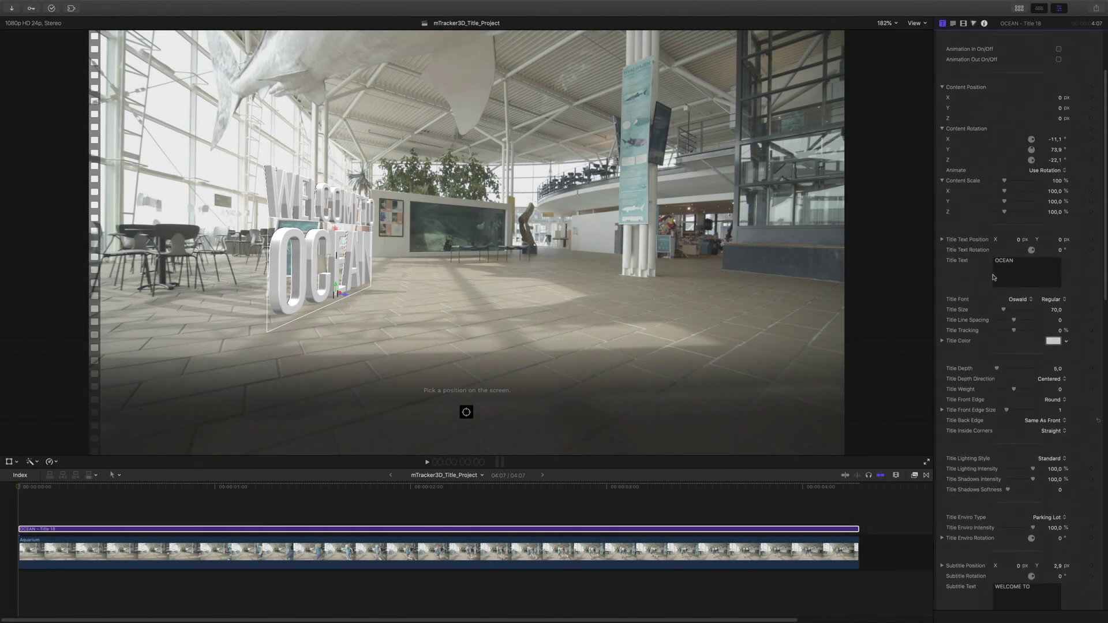
{"action": "left_click_drag", "start_coordinate": [1055, 249], "coordinate": [1056, 246]}
{"action": "left_click", "coordinate": [1019, 396]}
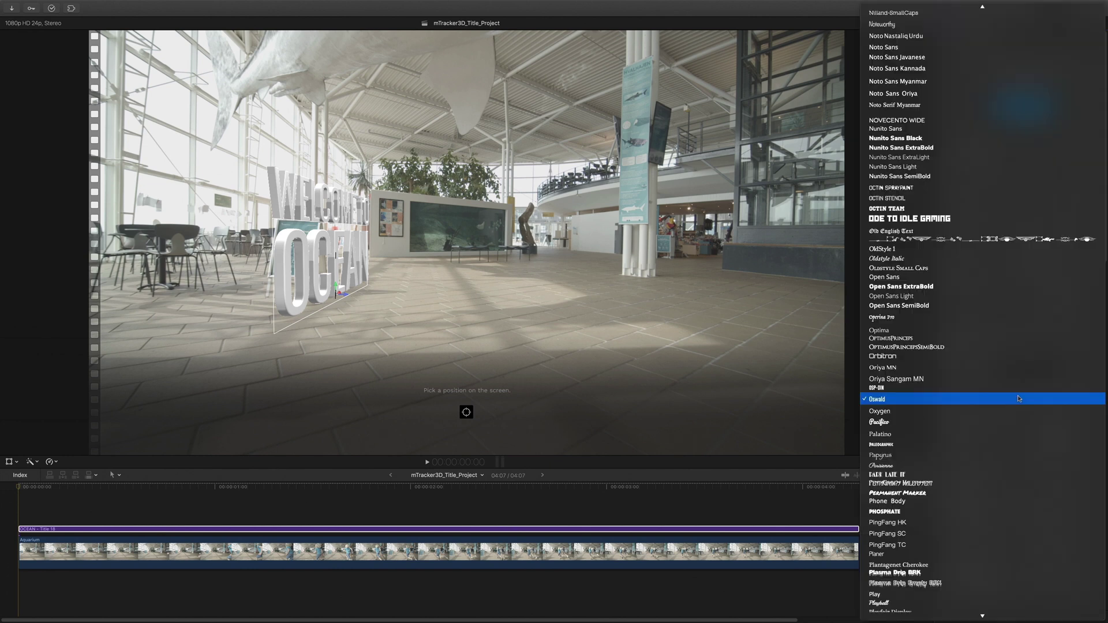
{"action": "left_click", "coordinate": [993, 519]}
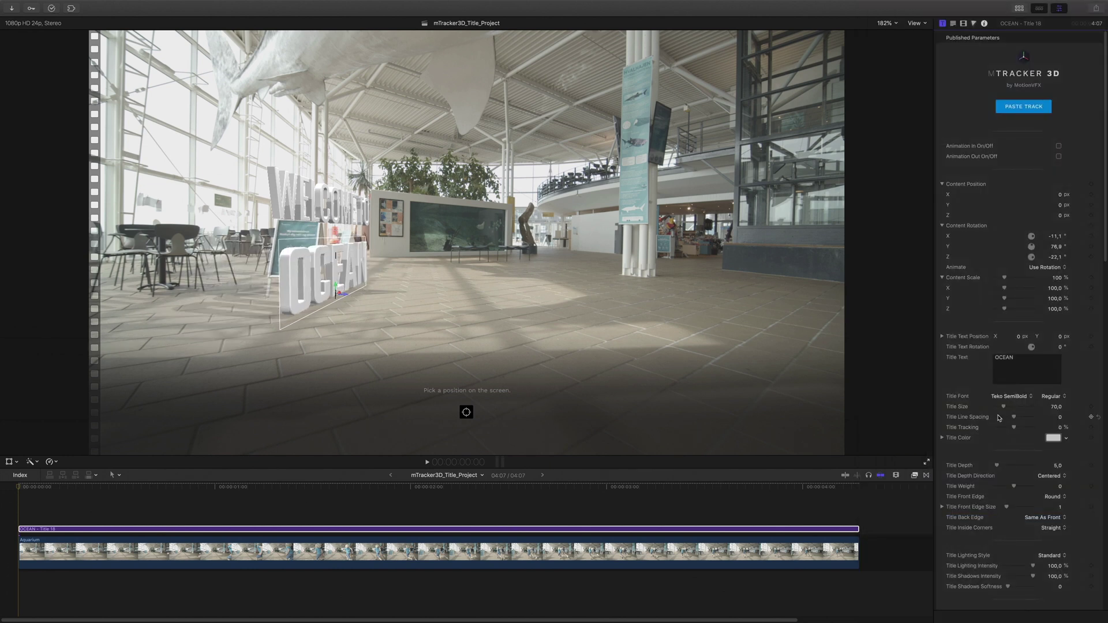
{"action": "left_click", "coordinate": [1052, 396]}
{"action": "left_click", "coordinate": [1051, 426]}
Step: Set the title size to 115 and depth to 10, and refine Content Rotation to X -8.2° and Y 80.9°
{"action": "left_click_drag", "start_coordinate": [1004, 407], "coordinate": [999, 412]}
{"action": "scroll", "coordinate": [1010, 410], "scroll_direction": "down", "scroll_amount": 3}
{"action": "left_click_drag", "start_coordinate": [1056, 191], "coordinate": [1055, 179]}
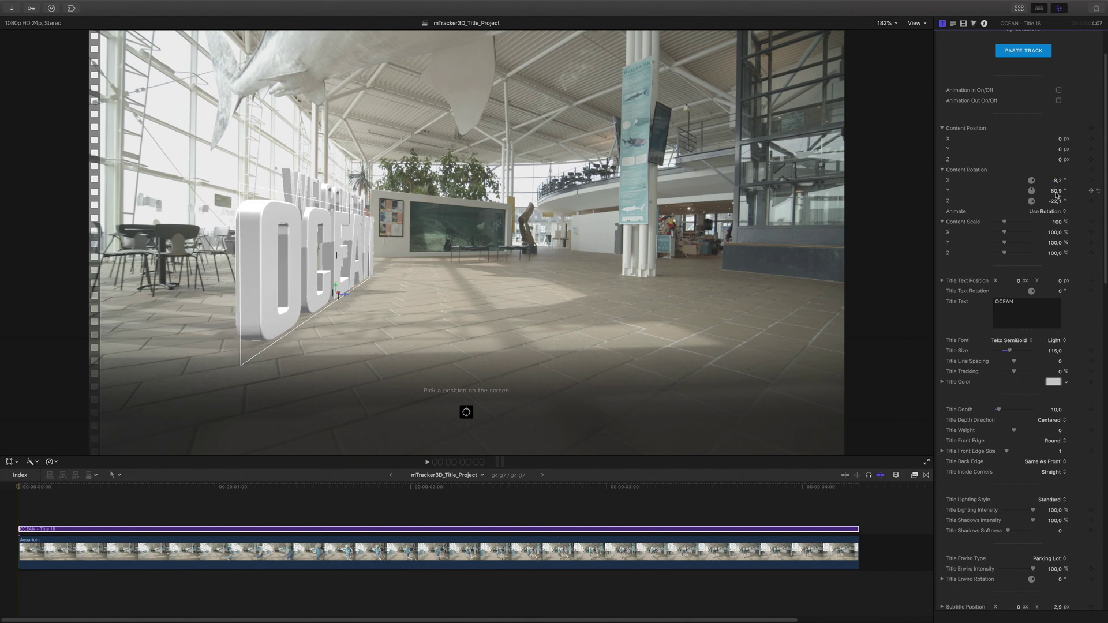
Step: Raise the subtitle to position Y 3.4 px, set its font to Teko SemiBold Light and its depth to 6
{"action": "mouse_move", "coordinate": [22, 488]}
{"action": "left_mouse_down"}
{"action": "mouse_move", "coordinate": [664, 488]}
{"action": "mouse_move", "coordinate": [20, 491]}
{"action": "left_mouse_up"}
{"action": "scroll", "coordinate": [983, 403], "scroll_direction": "down", "scroll_amount": 8}
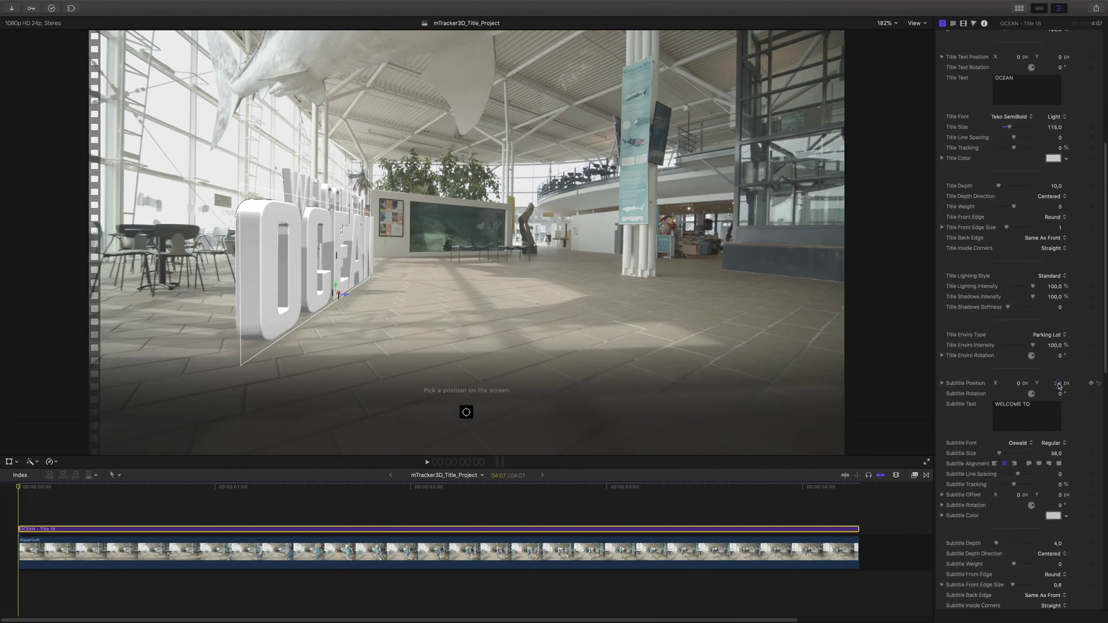
{"action": "left_click", "coordinate": [1019, 445]}
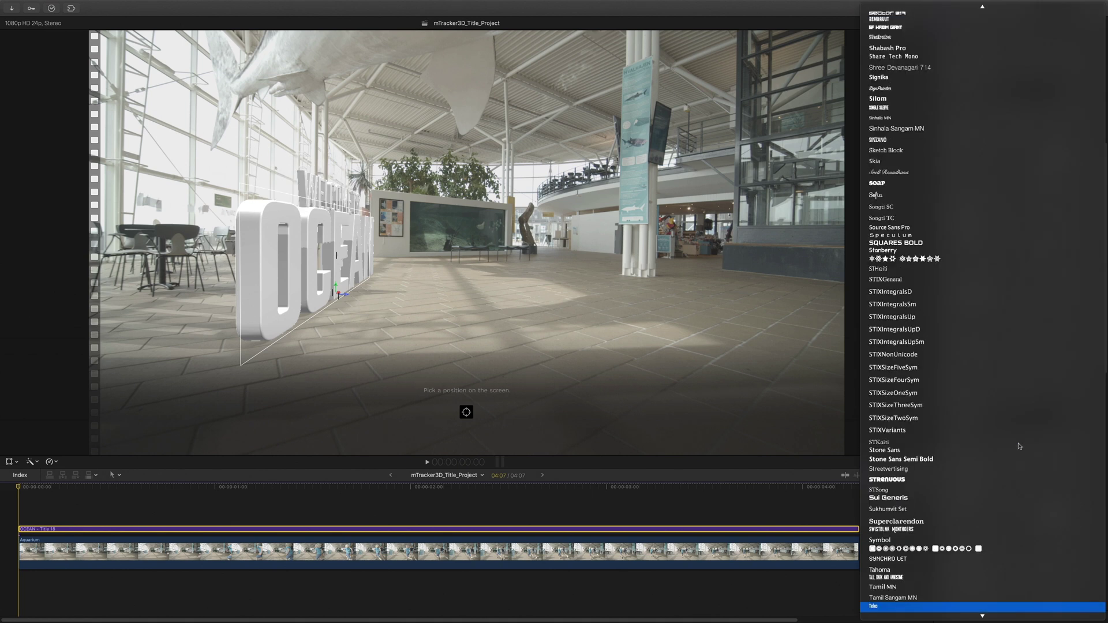
{"action": "scroll", "coordinate": [1019, 446], "scroll_direction": "down", "scroll_amount": 3}
{"action": "left_click", "coordinate": [993, 475]}
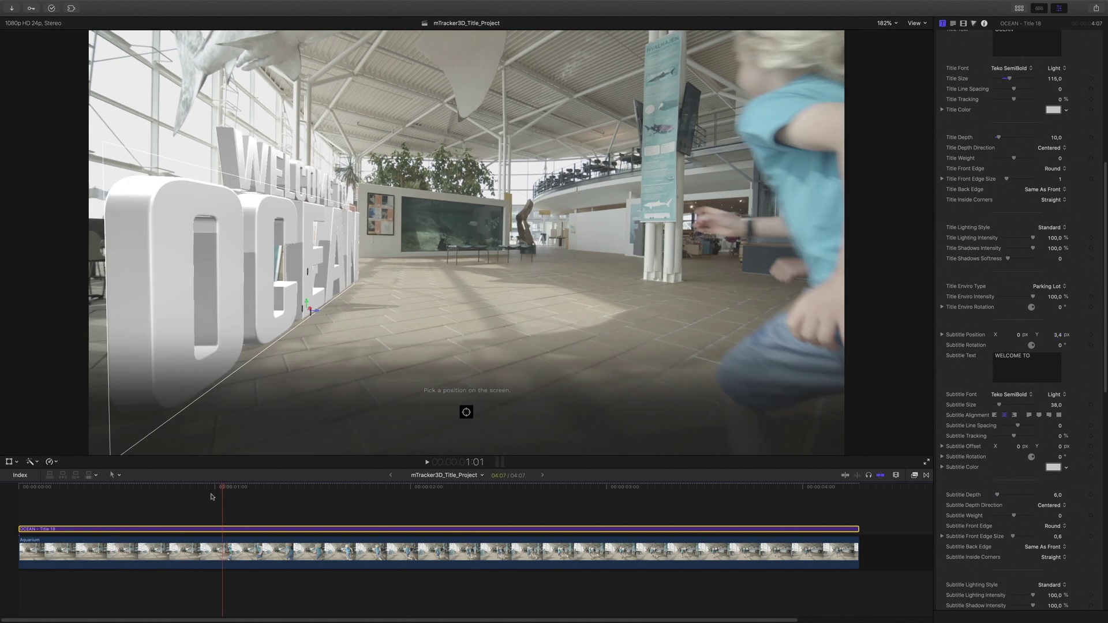
Step: Try the Square front edge on the title and switch it back to Round
{"action": "scroll", "coordinate": [1016, 260], "scroll_direction": "up", "scroll_amount": 5}
{"action": "left_click", "coordinate": [1052, 315]}
{"action": "left_click", "coordinate": [1050, 278]}
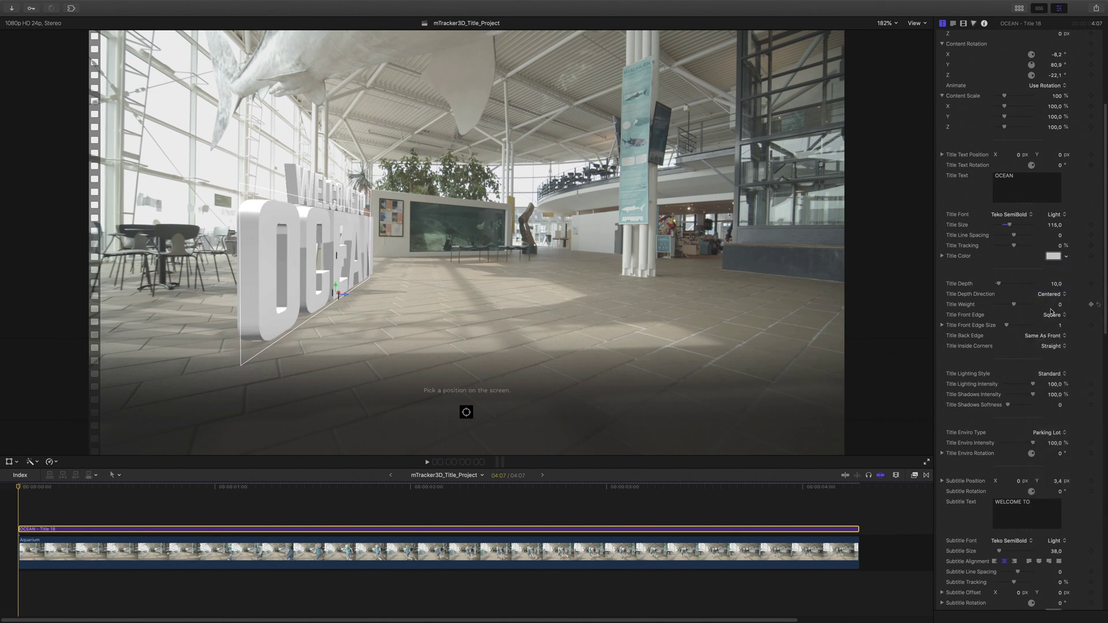
{"action": "left_click", "coordinate": [1052, 315]}
{"action": "left_click", "coordinate": [1056, 366]}
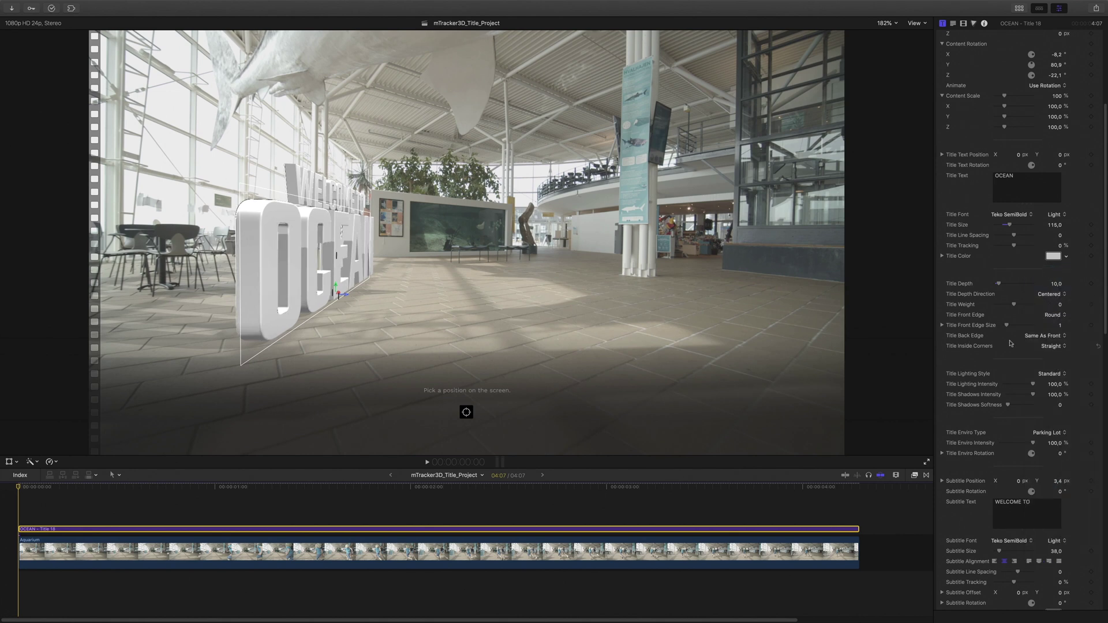
Step: Set the title's back edge to Square and its lighting style to Diagonal Left
{"action": "left_click", "coordinate": [1045, 335]}
{"action": "left_click", "coordinate": [1047, 355]}
{"action": "scroll", "coordinate": [1005, 361], "scroll_direction": "down", "scroll_amount": 2}
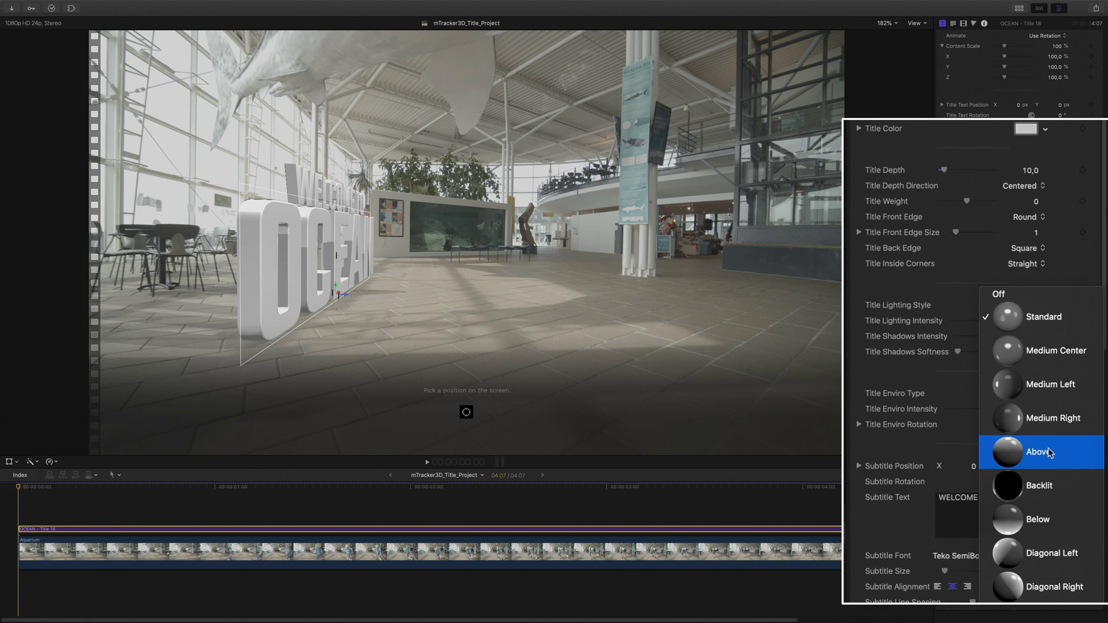
{"action": "left_click", "coordinate": [1014, 557]}
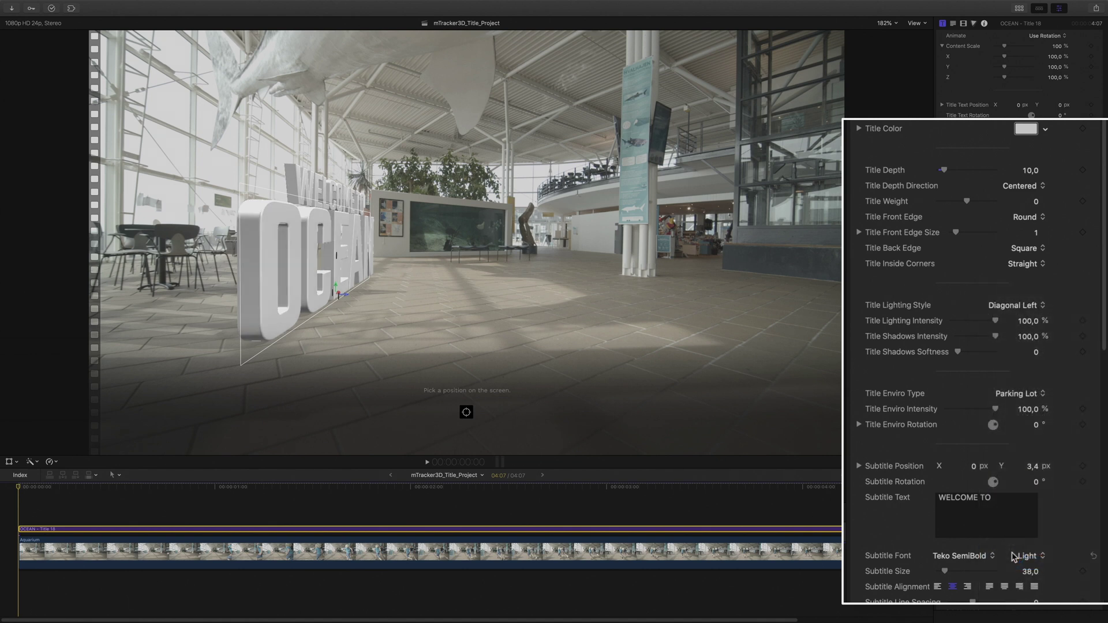
Step: Set the title's lighting intensity to 60% and its shadows softness to 500
{"action": "scroll", "coordinate": [1005, 439], "scroll_direction": "down", "scroll_amount": 1}
{"action": "left_click_drag", "start_coordinate": [995, 316], "coordinate": [1027, 317]}
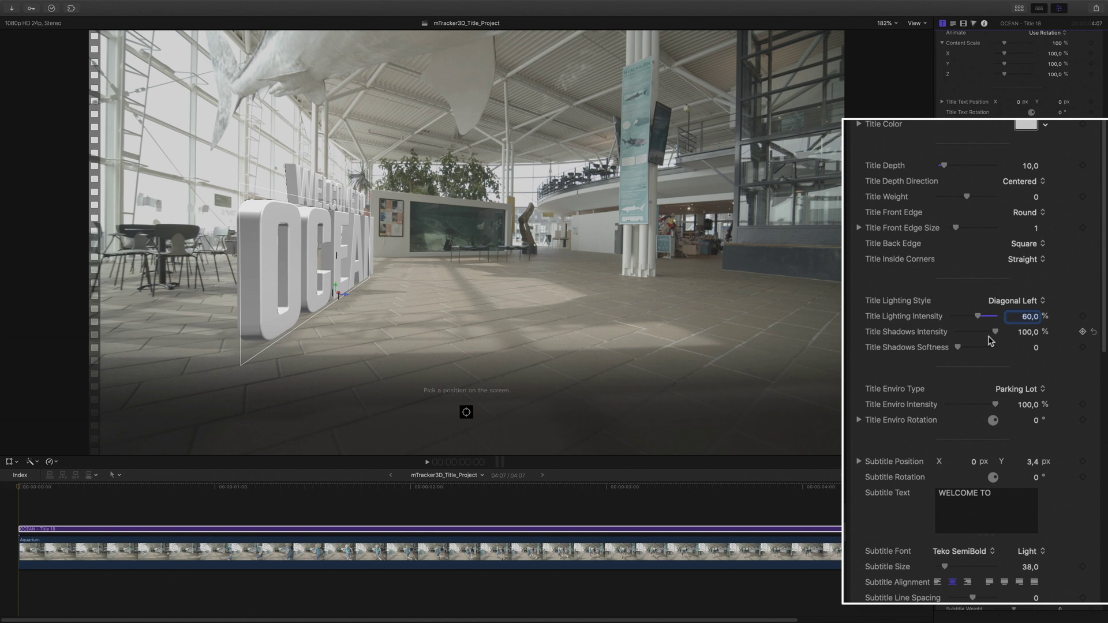
{"action": "left_click_drag", "start_coordinate": [958, 347], "coordinate": [997, 347]}
{"action": "key", "text": "Tab"}
{"action": "key", "text": "Tab"}
{"action": "type", "text": "500"}
{"action": "key", "text": "Return"}
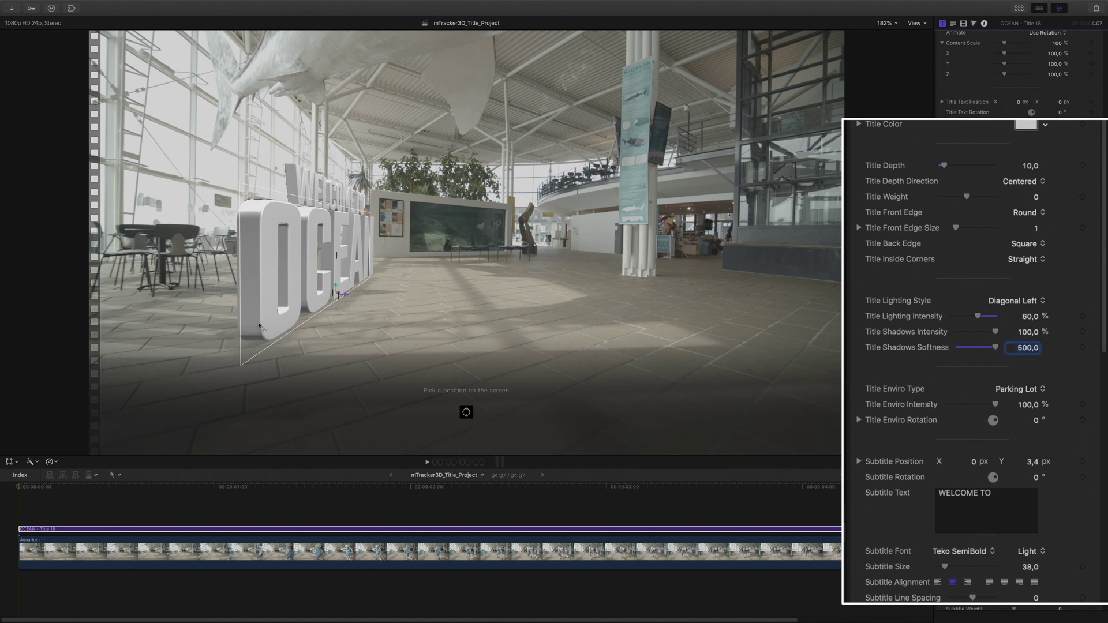
Step: Try the Colorful and Light Box environments on the title, and return the environment type to Parking Lot
{"action": "left_click", "coordinate": [1025, 395]}
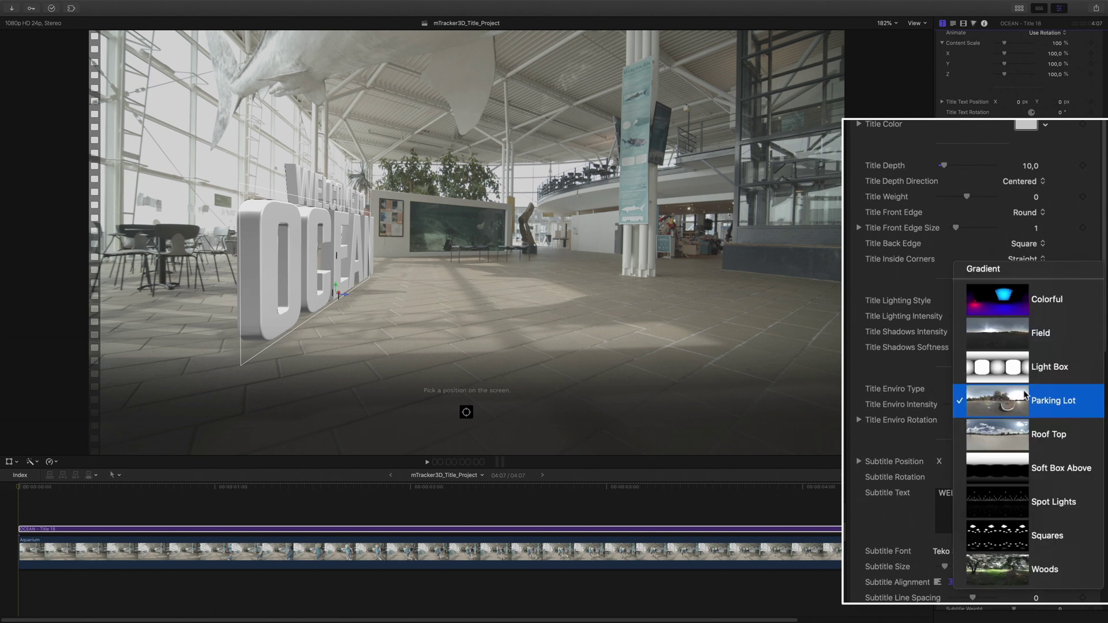
{"action": "left_click", "coordinate": [1018, 312]}
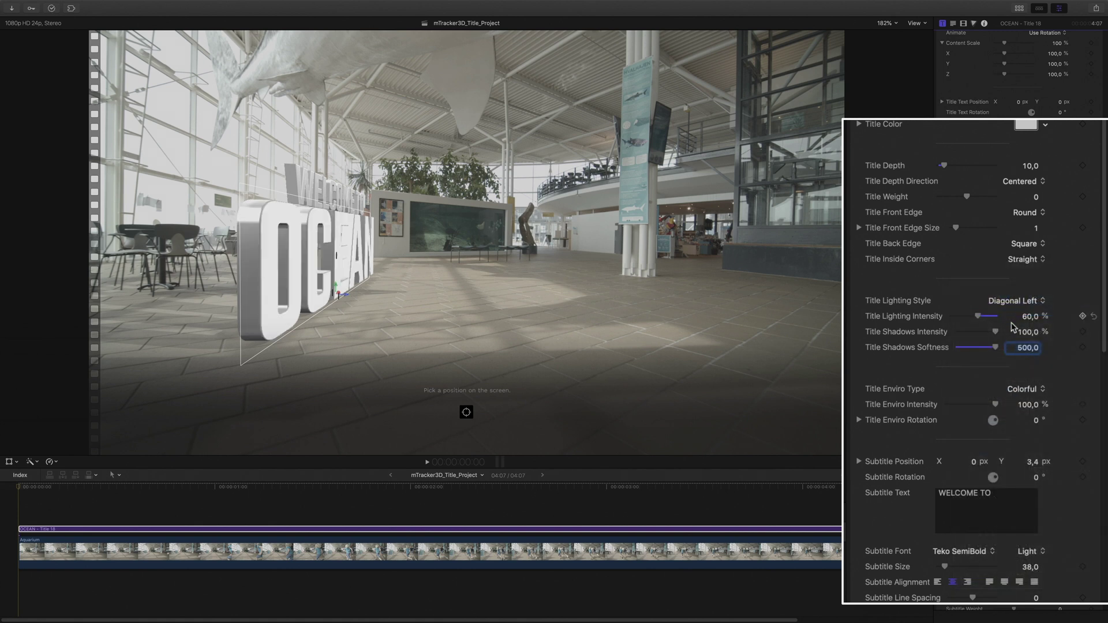
{"action": "left_click", "coordinate": [1020, 303]}
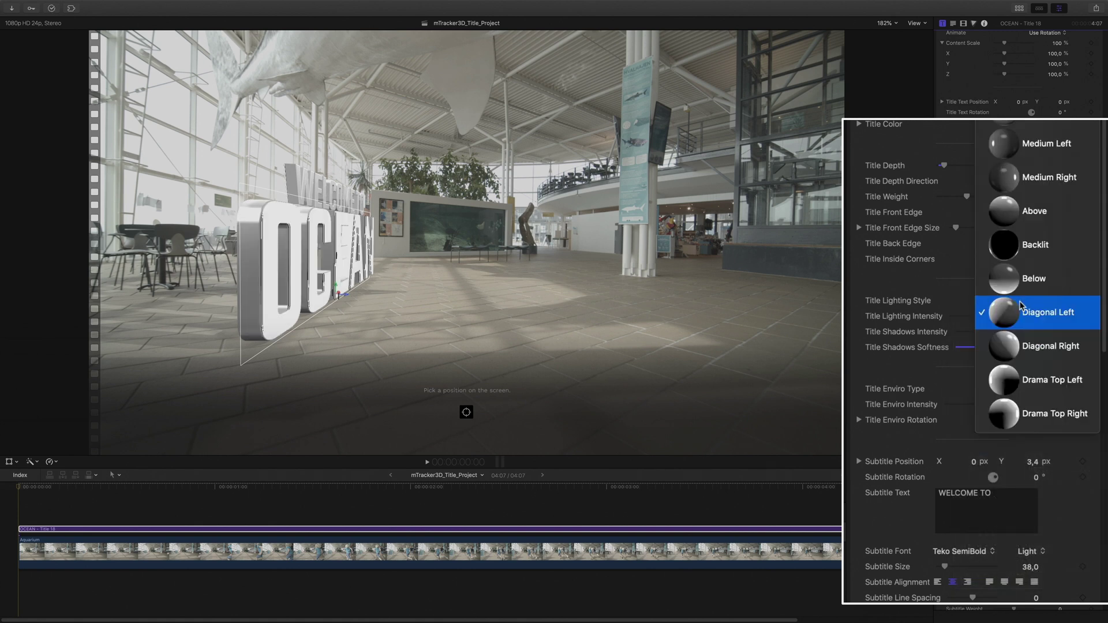
{"action": "left_click", "coordinate": [1020, 306]}
{"action": "left_click", "coordinate": [1022, 391]}
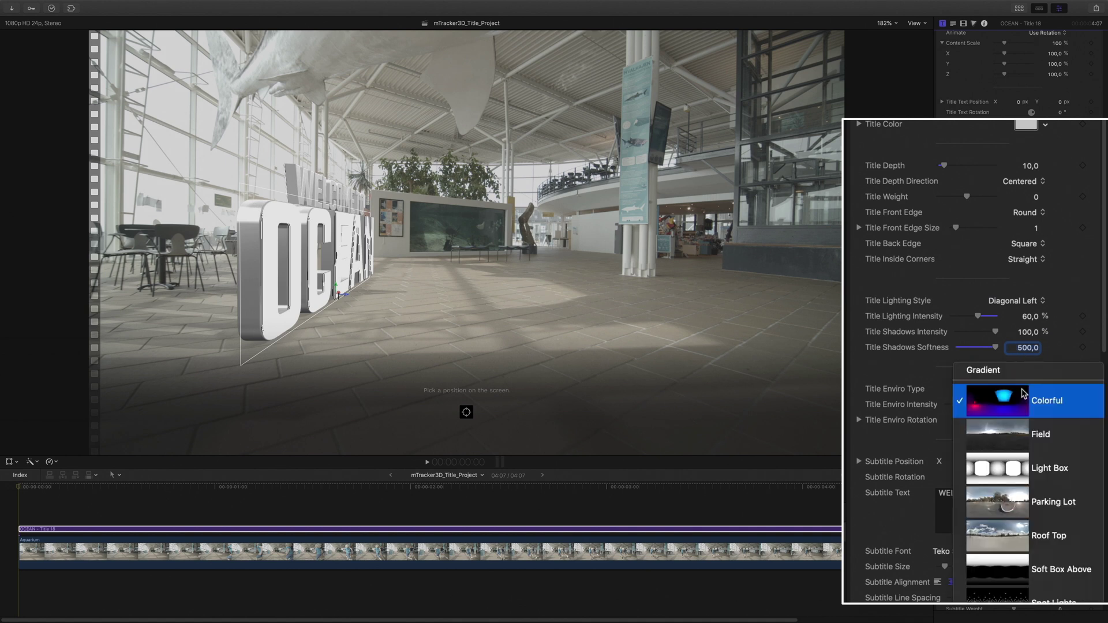
{"action": "left_click", "coordinate": [1010, 469]}
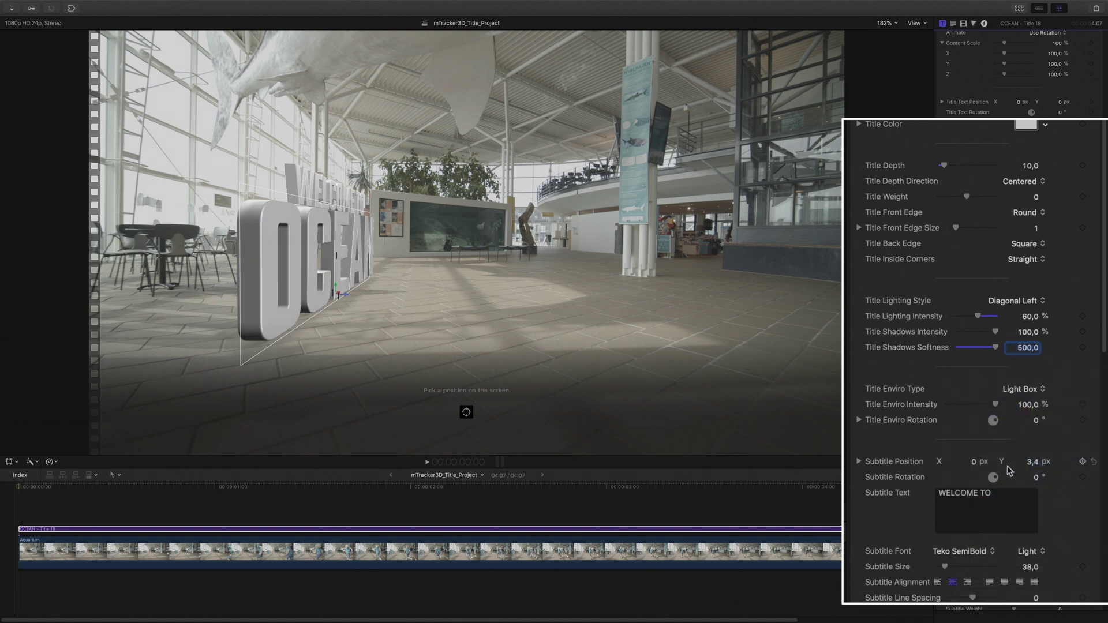
{"action": "left_click", "coordinate": [1028, 392]}
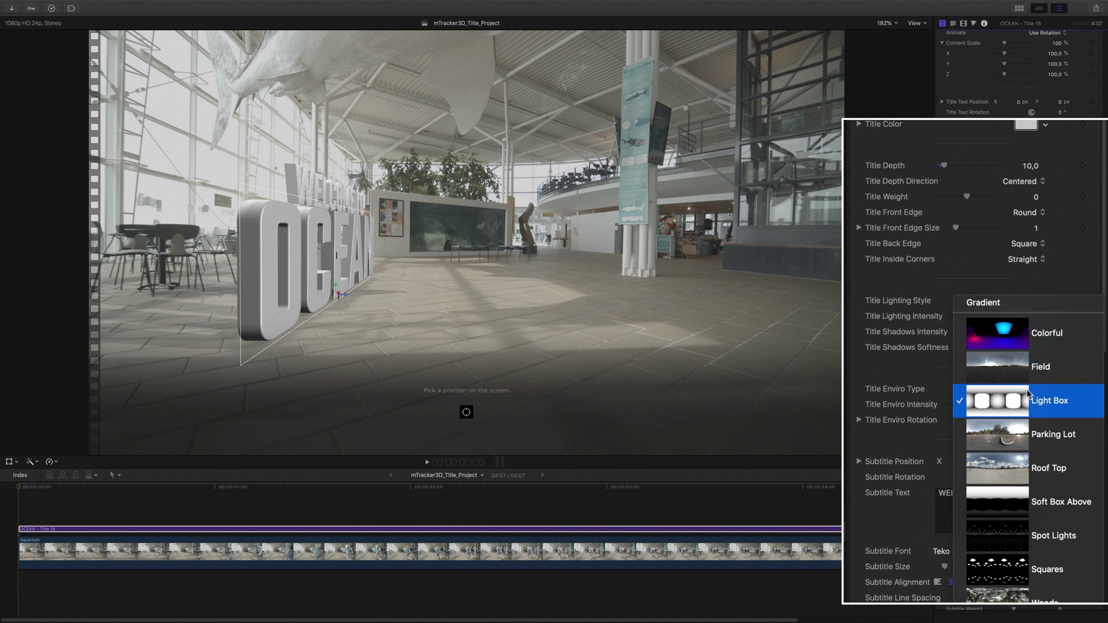
{"action": "left_click", "coordinate": [1018, 439]}
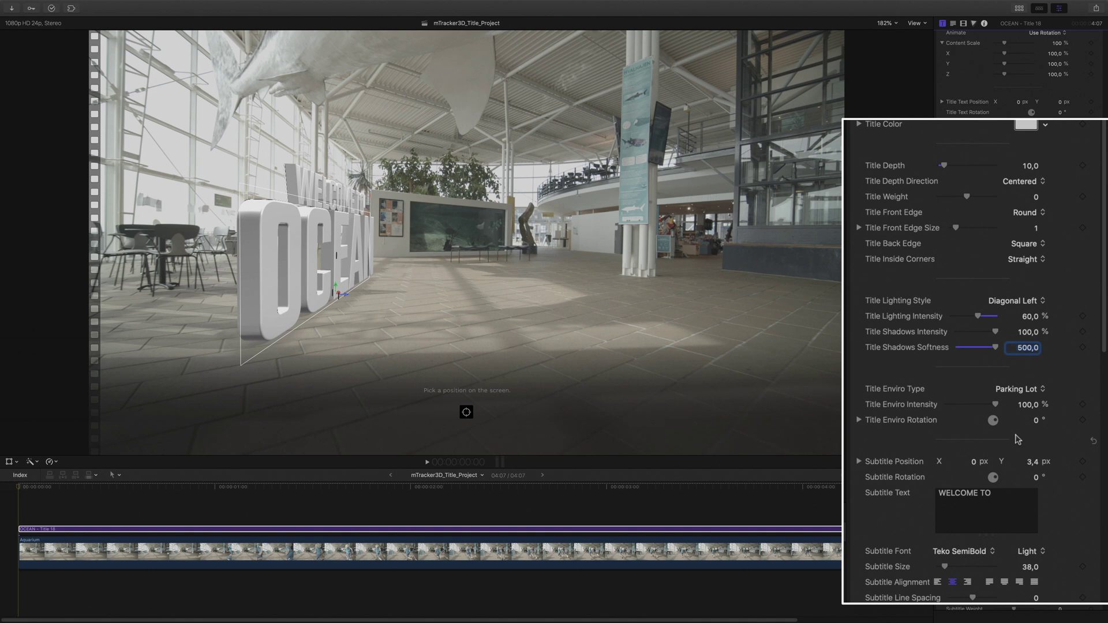
Step: Set the title's environment intensity to 82% and environment rotation to -18°, and give the subtitle the Diagonal Left lighting style
{"action": "left_click_drag", "start_coordinate": [995, 405], "coordinate": [1027, 424]}
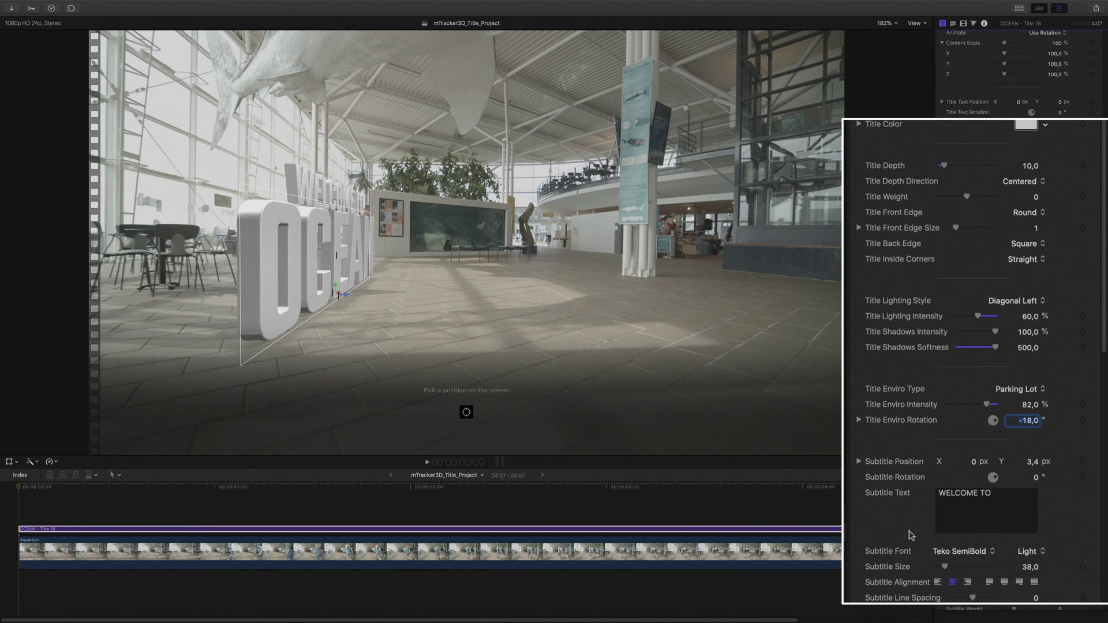
{"action": "scroll", "coordinate": [911, 536], "scroll_direction": "down", "scroll_amount": 10}
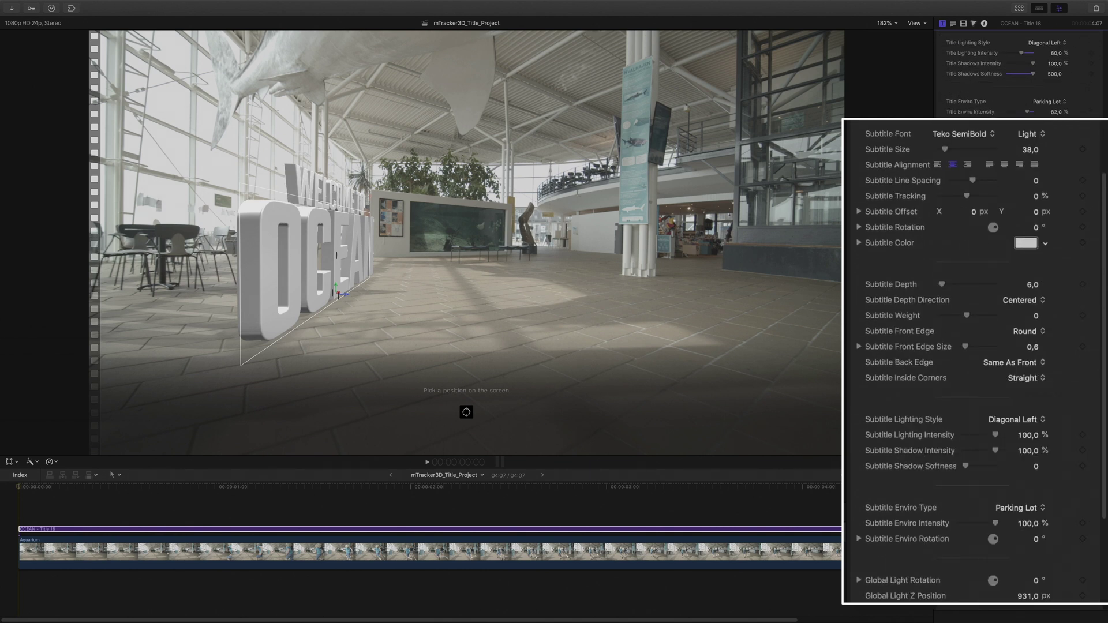
Step: Set the subtitle's environment intensity to 82% and its environment rotation to -18°
{"action": "scroll", "coordinate": [970, 391], "scroll_direction": "down", "scroll_amount": 4}
{"action": "scroll", "coordinate": [1019, 388], "scroll_direction": "up", "scroll_amount": 1}
{"action": "left_click_drag", "start_coordinate": [1030, 426], "coordinate": [1029, 438]}
{"action": "left_click", "coordinate": [1036, 439]}
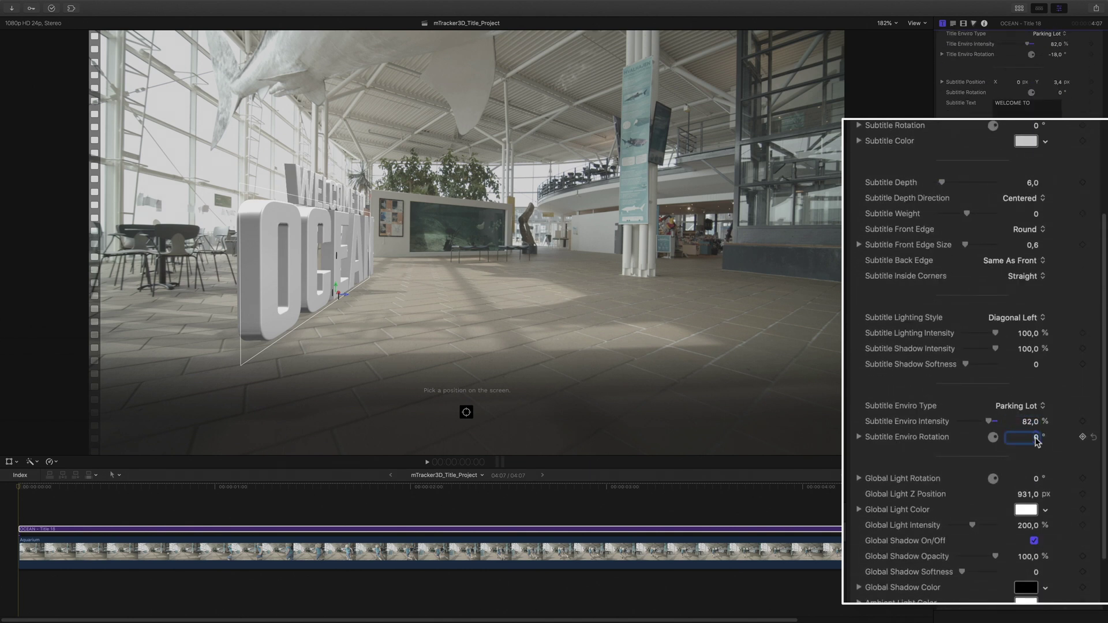
{"action": "type", "text": "-18"}
{"action": "key", "text": "Return"}
Step: Expand the Global Light Rotation and set X to -127.1° and Y to 29° to cast the shadow across the floor
{"action": "scroll", "coordinate": [940, 456], "scroll_direction": "down", "scroll_amount": 5}
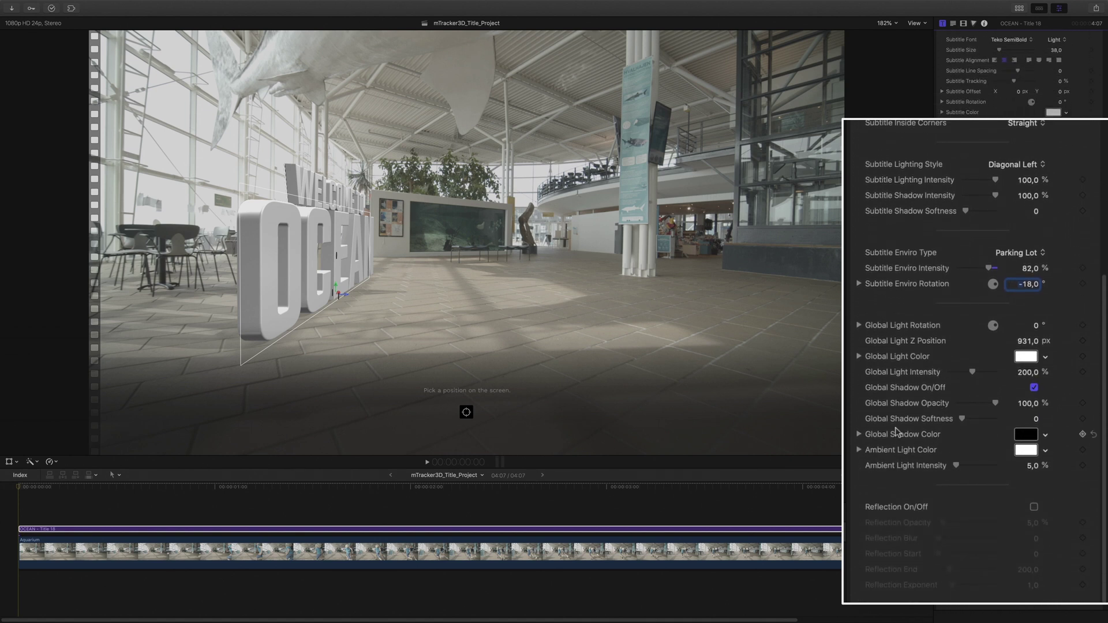
{"action": "scroll", "coordinate": [878, 387], "scroll_direction": "up", "scroll_amount": 1}
{"action": "left_click", "coordinate": [859, 334]}
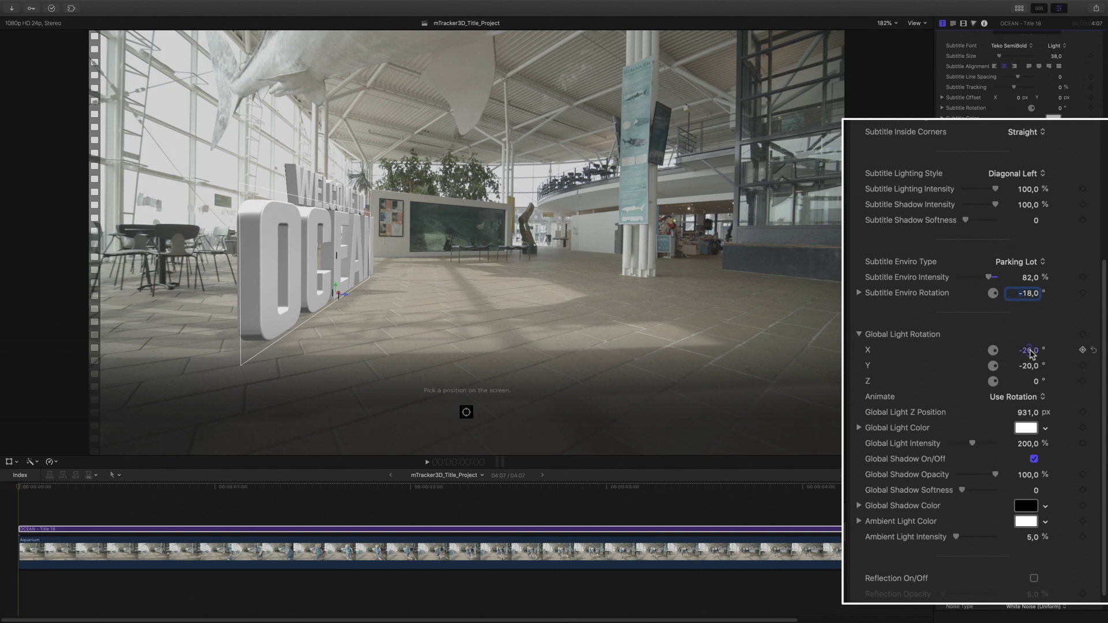
{"action": "mouse_move", "coordinate": [1031, 354]}
{"action": "left_mouse_down"}
{"action": "mouse_move", "coordinate": [1030, 364]}
{"action": "mouse_move", "coordinate": [1030, 352]}
{"action": "left_mouse_up"}
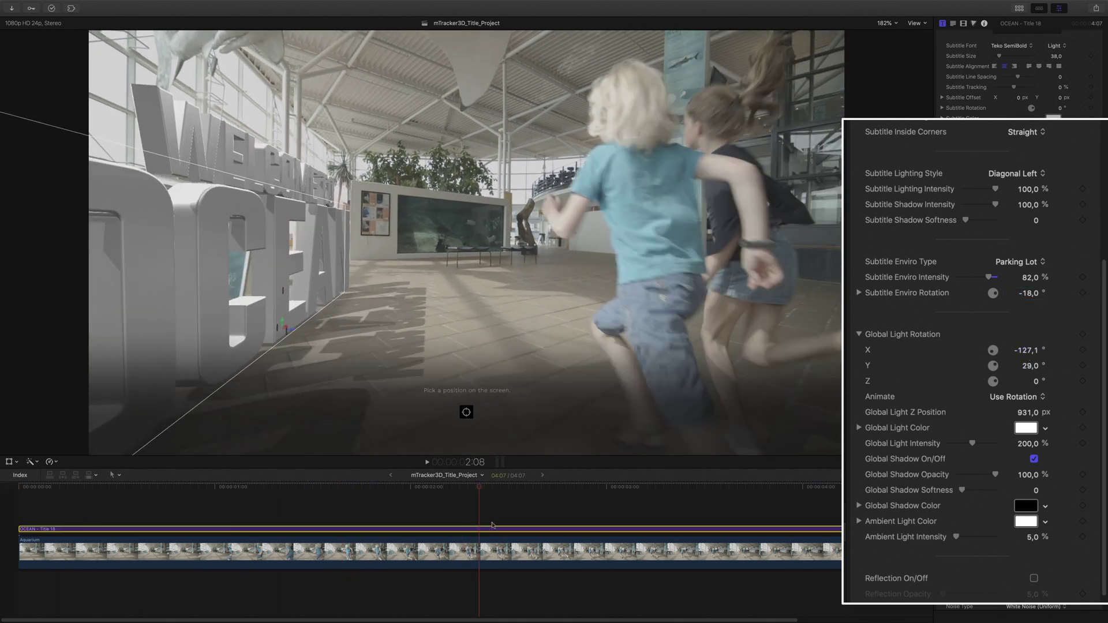
Step: Set global light intensity to 197.96%, shadow softness to 53 and light rotation X to -125.1°, and return to the clip's start
{"action": "mouse_move", "coordinate": [973, 443]}
{"action": "left_mouse_down"}
{"action": "mouse_move", "coordinate": [963, 444]}
{"action": "mouse_move", "coordinate": [986, 445]}
{"action": "mouse_move", "coordinate": [966, 444]}
{"action": "mouse_move", "coordinate": [974, 439]}
{"action": "left_mouse_up"}
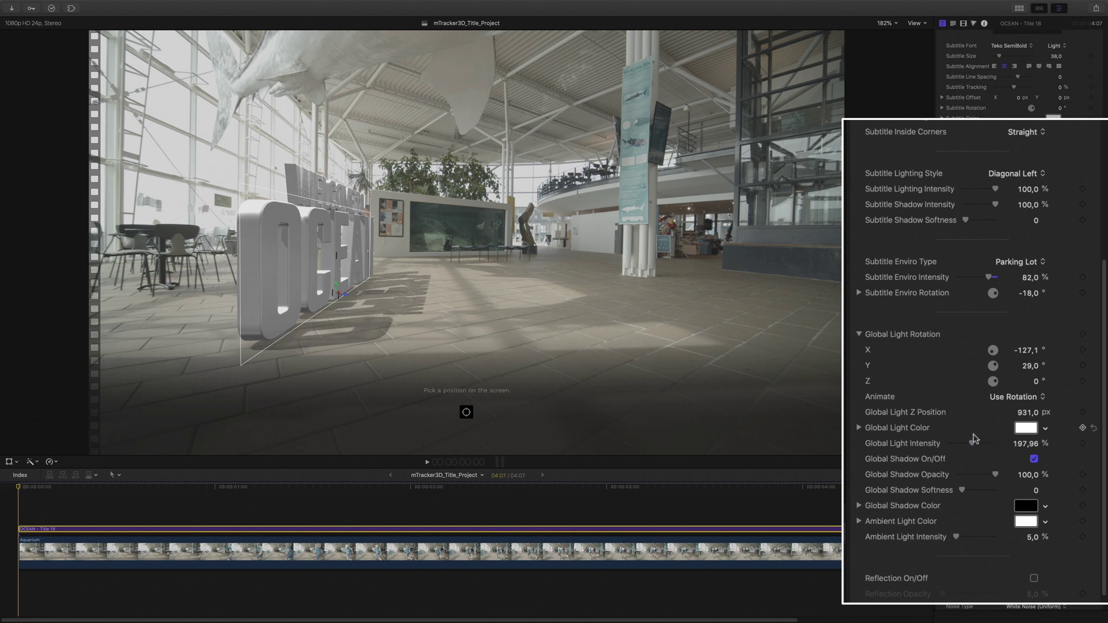
{"action": "mouse_move", "coordinate": [995, 474]}
{"action": "left_mouse_down"}
{"action": "mouse_move", "coordinate": [965, 477]}
{"action": "mouse_move", "coordinate": [991, 472]}
{"action": "left_mouse_up"}
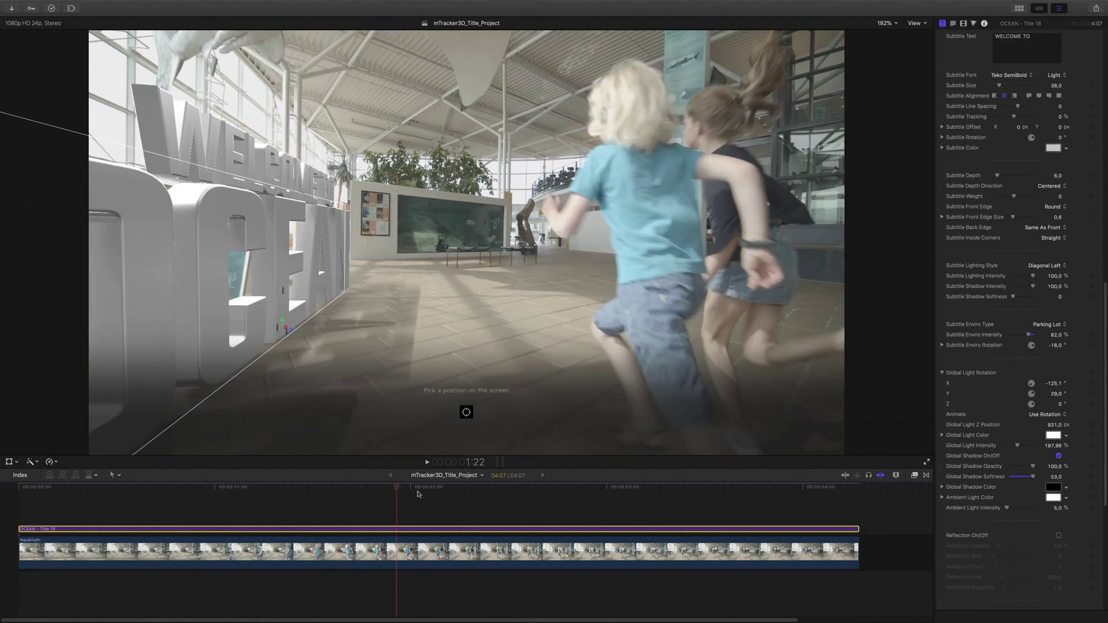
{"action": "left_click_drag", "start_coordinate": [418, 495], "coordinate": [4, 490]}
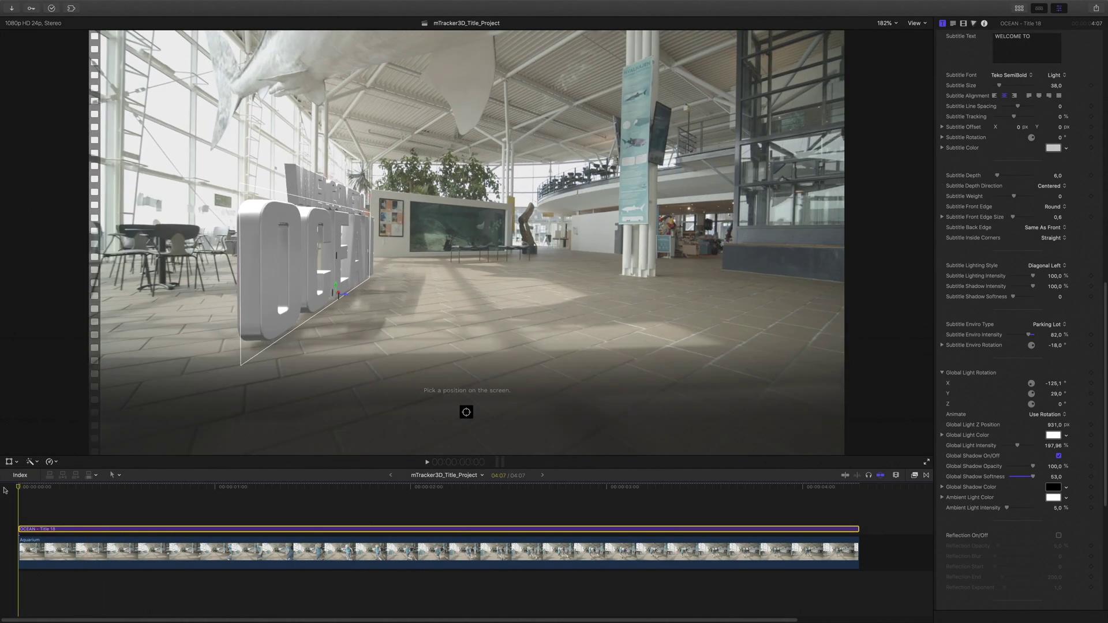
Step: Turn on the title's Blur, set the blur amount to 10 and play the clip to preview it
{"action": "scroll", "coordinate": [995, 556], "scroll_direction": "down", "scroll_amount": 10}
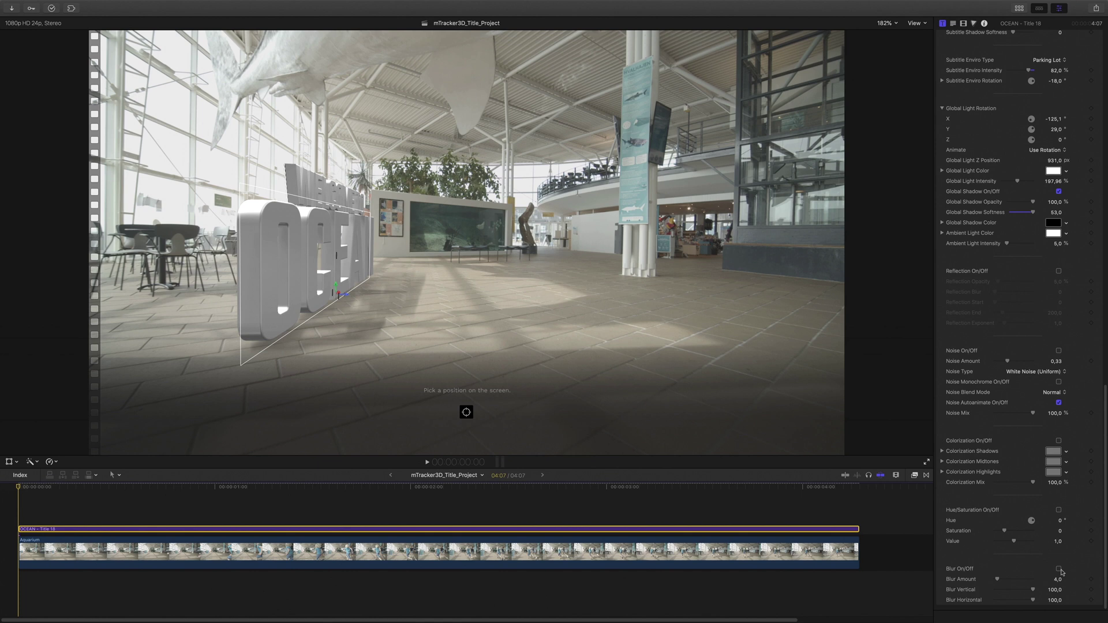
{"action": "left_click", "coordinate": [1060, 570]}
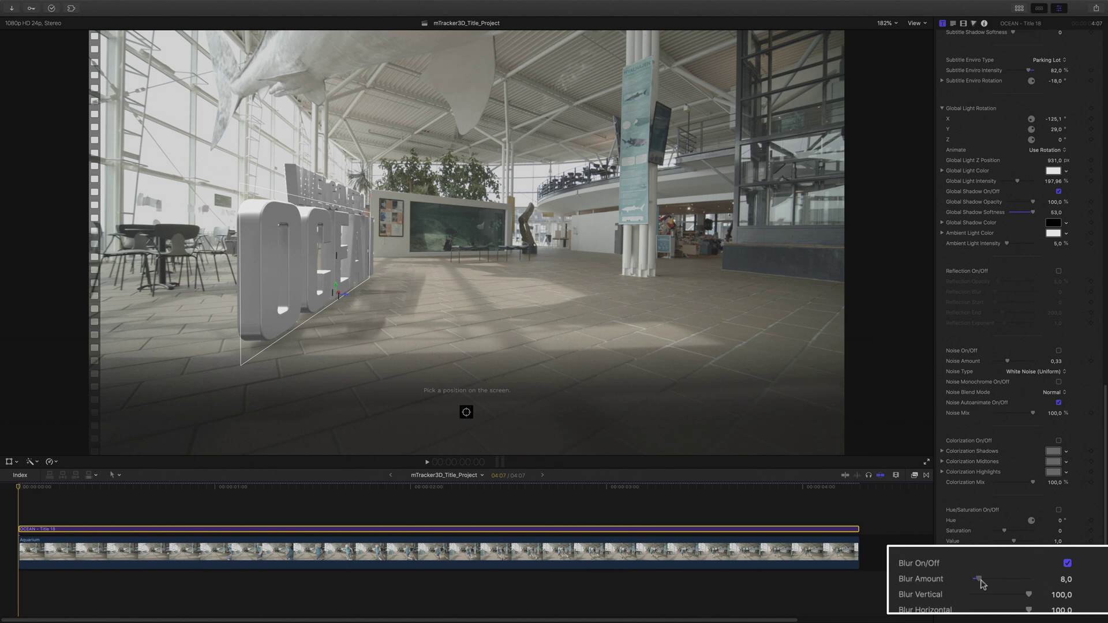
{"action": "left_click_drag", "start_coordinate": [1001, 583], "coordinate": [1003, 582]}
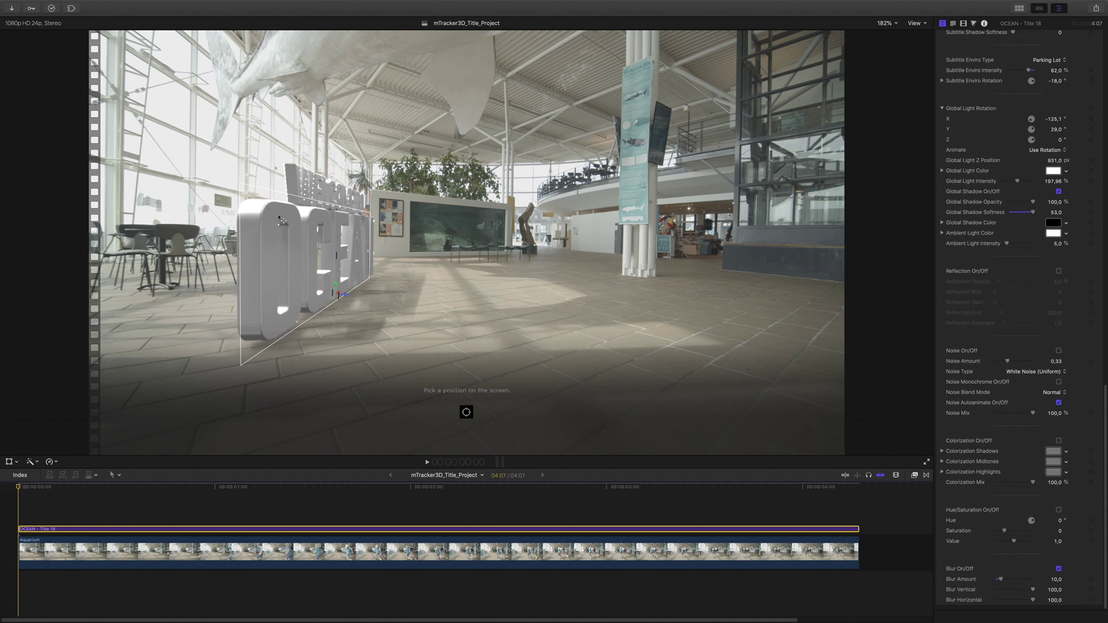
{"action": "key", "text": "space"}
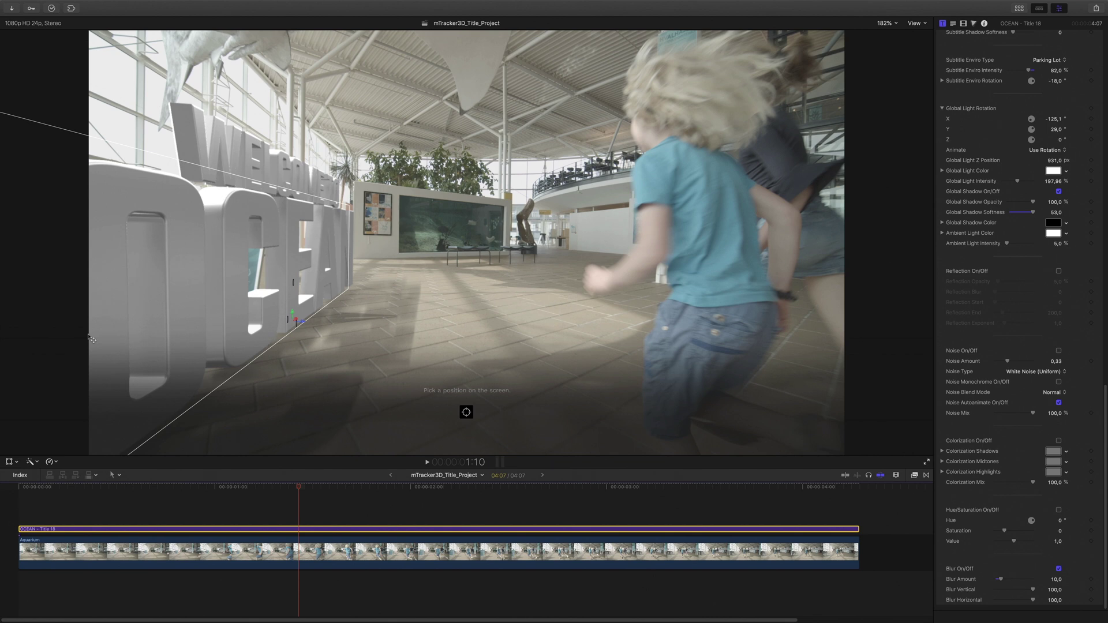
{"action": "key", "text": "space"}
Step: Open the text formatting settings of the OCEAN title and go to its material
{"action": "scroll", "coordinate": [949, 231], "scroll_direction": "up", "scroll_amount": 15}
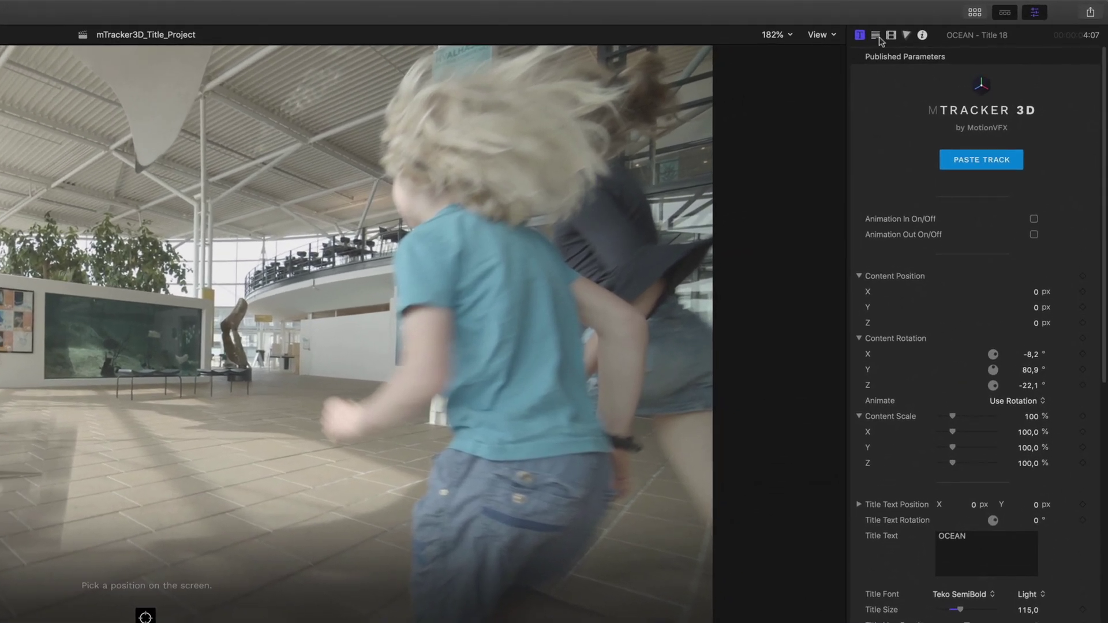
{"action": "left_click", "coordinate": [877, 37]}
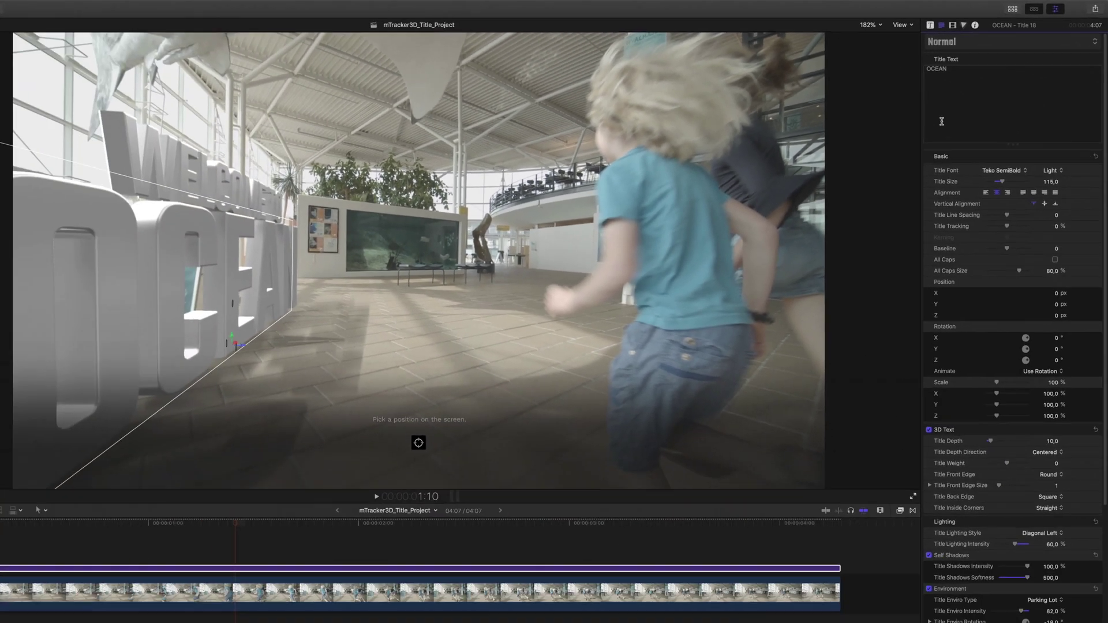
{"action": "scroll", "coordinate": [938, 311], "scroll_direction": "down", "scroll_amount": 8}
Step: Try the Plaid, Gold, Sidewalk concrete and Old Planks wood materials on the OCEAN title
{"action": "left_click", "coordinate": [952, 466]}
{"action": "mouse_move", "coordinate": [971, 504]}
{"action": "left_click", "coordinate": [901, 427]}
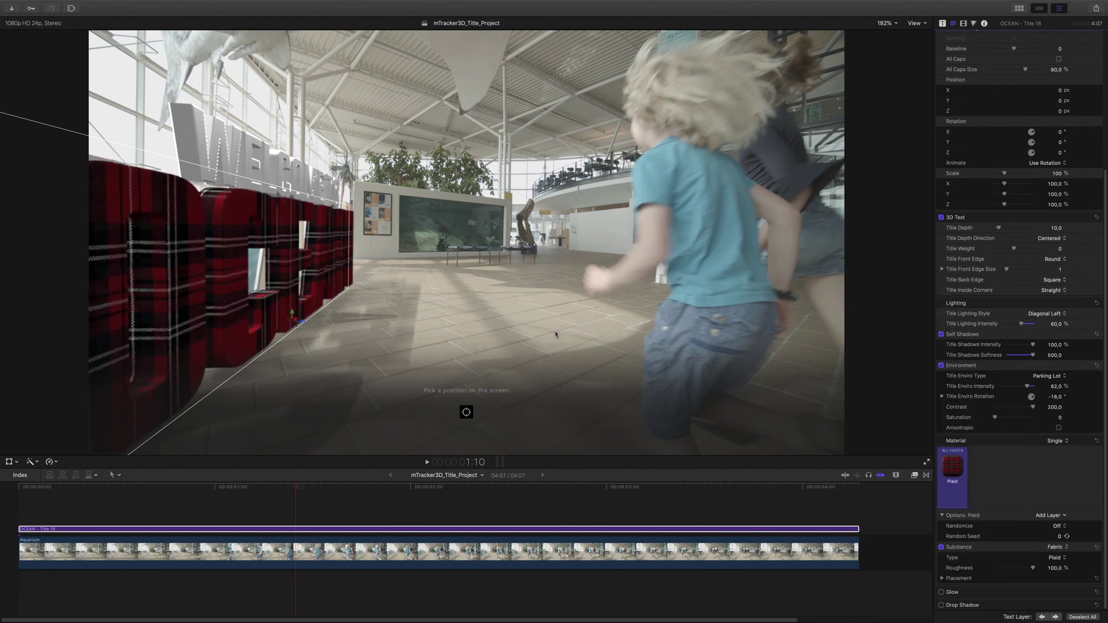
{"action": "left_click", "coordinate": [953, 466]}
{"action": "left_click", "coordinate": [877, 457]}
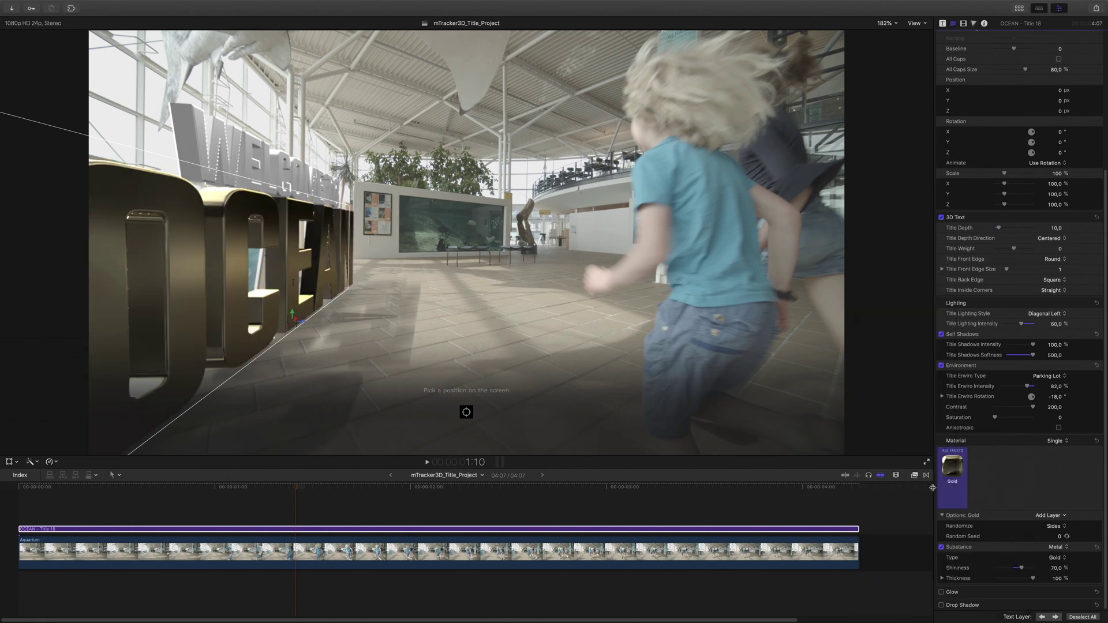
{"action": "left_click", "coordinate": [953, 466]}
{"action": "key", "text": "Escape"}
{"action": "left_click", "coordinate": [953, 467]}
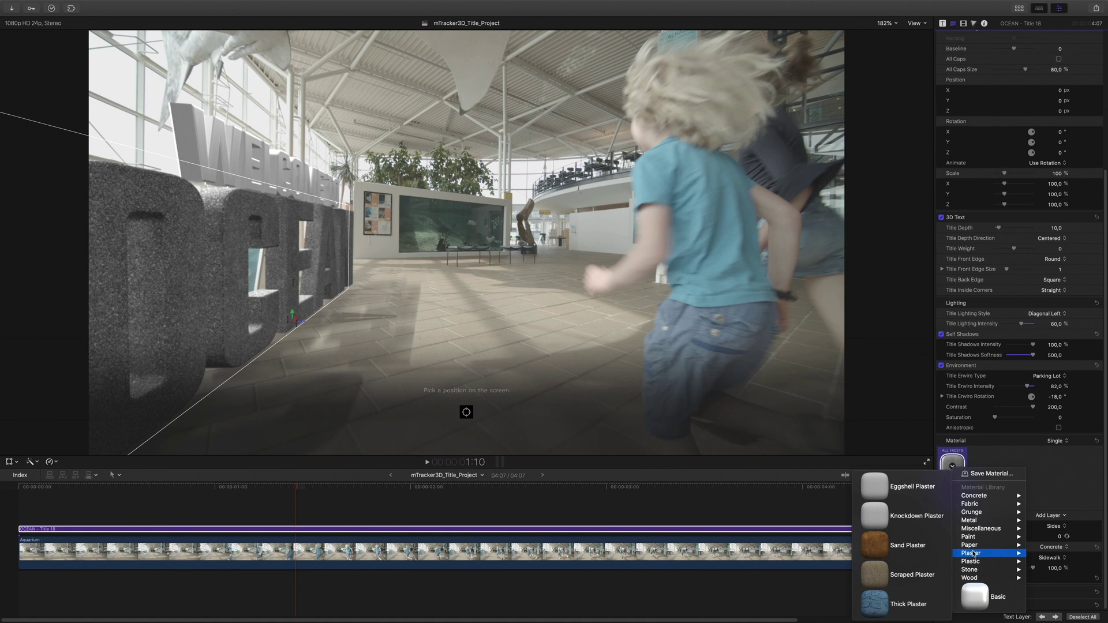
{"action": "mouse_move", "coordinate": [981, 565]}
{"action": "left_click", "coordinate": [895, 465]}
Step: Give the OCEAN title the Basic material and set its plastic substance type to Matte
{"action": "left_click", "coordinate": [952, 467]}
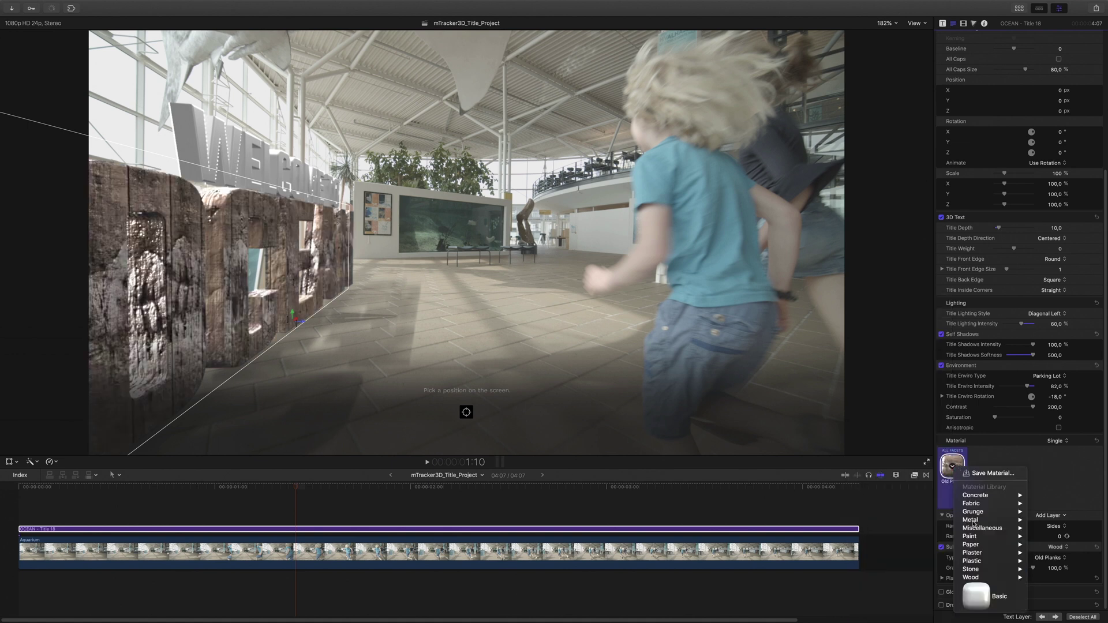
{"action": "left_click", "coordinate": [980, 597]}
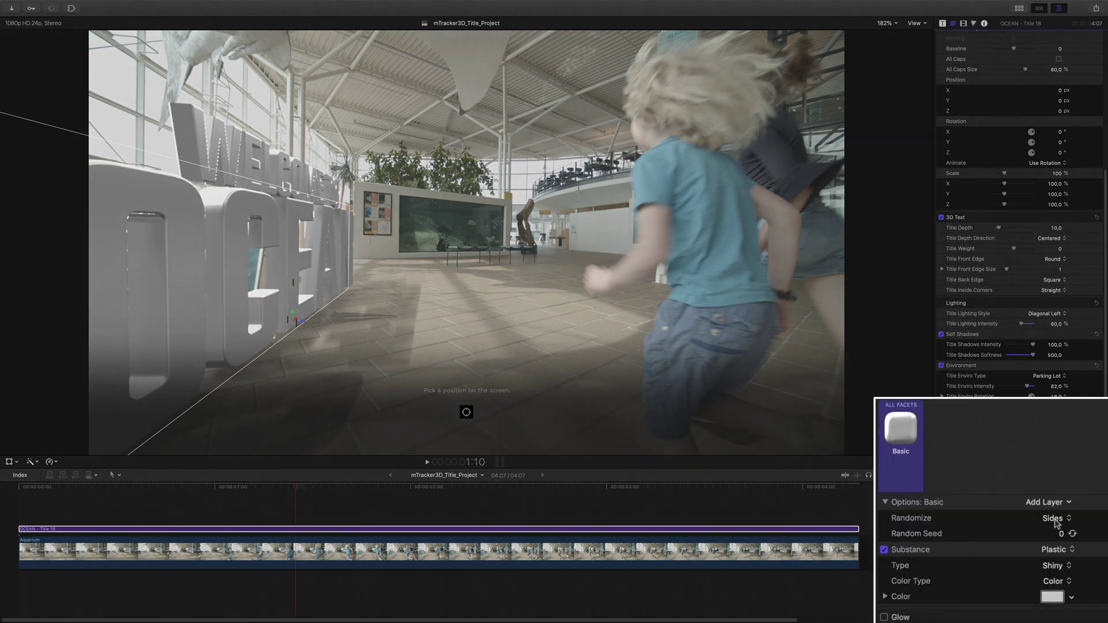
{"action": "scroll", "coordinate": [1027, 530], "scroll_direction": "down", "scroll_amount": 1}
{"action": "left_click", "coordinate": [1056, 562]}
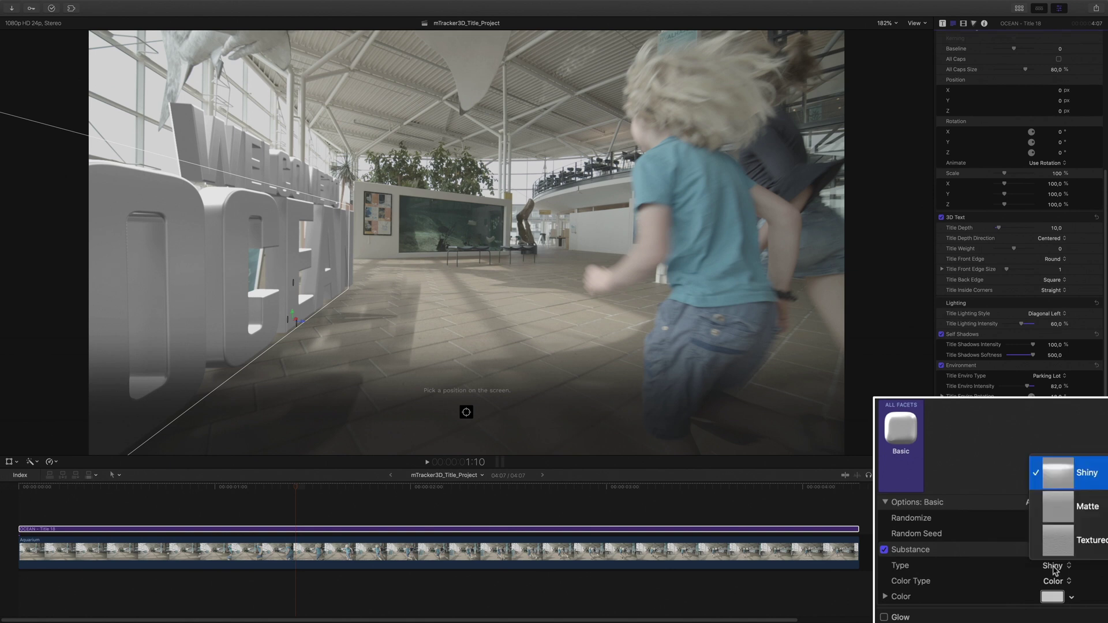
{"action": "left_click", "coordinate": [1056, 505]}
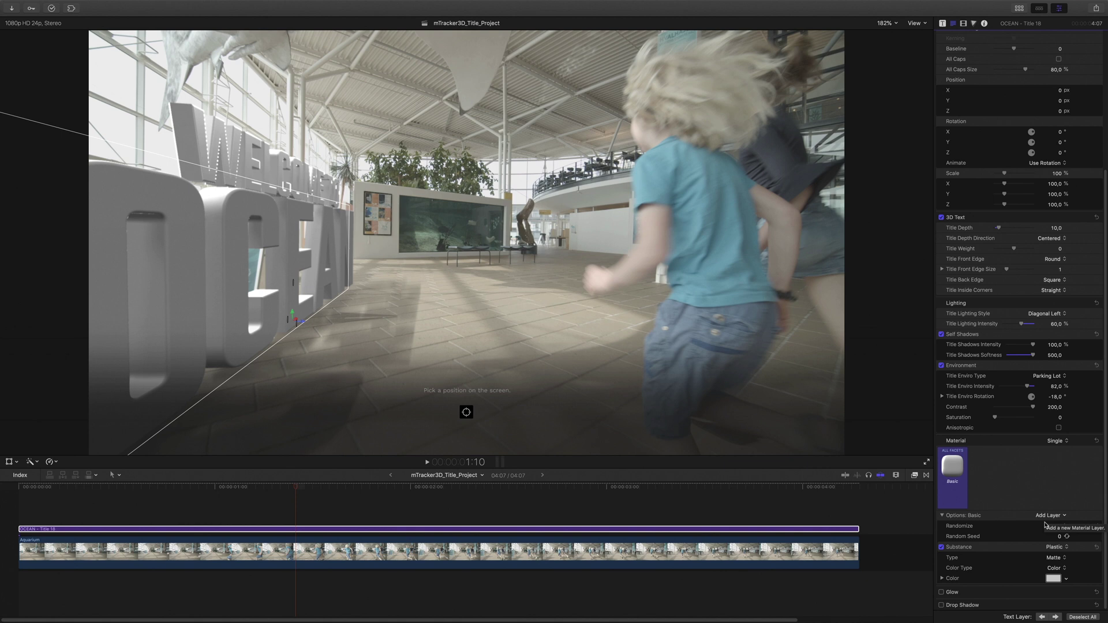
Step: Lower the title's environment contrast to 71 and move the playhead back to frame 8
{"action": "scroll", "coordinate": [983, 572], "scroll_direction": "up", "scroll_amount": 3}
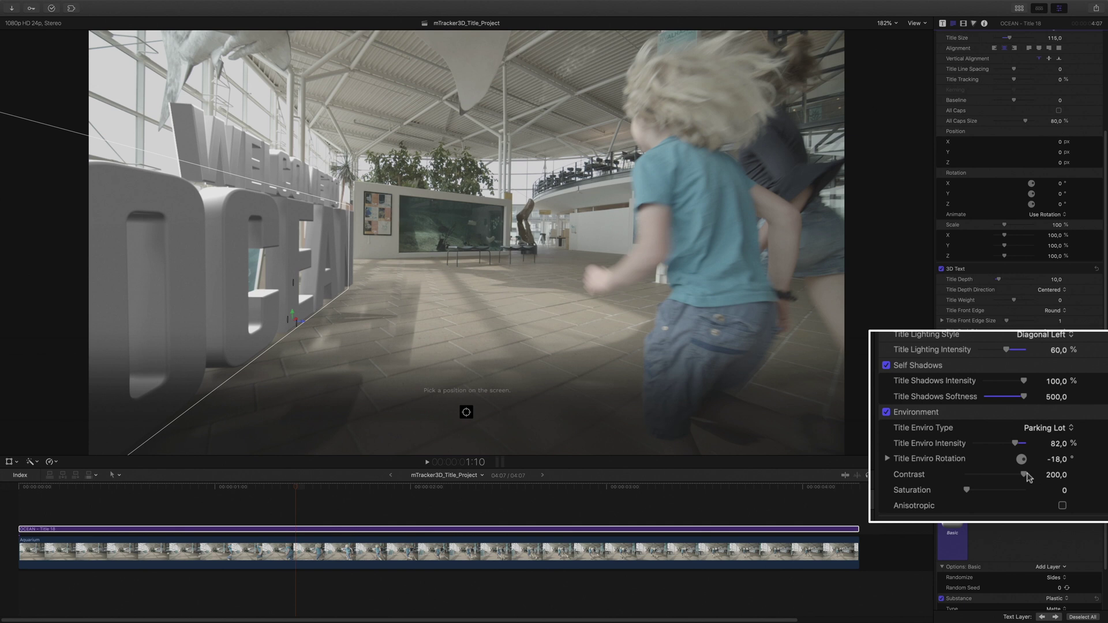
{"action": "left_click_drag", "start_coordinate": [1026, 476], "coordinate": [1018, 460]}
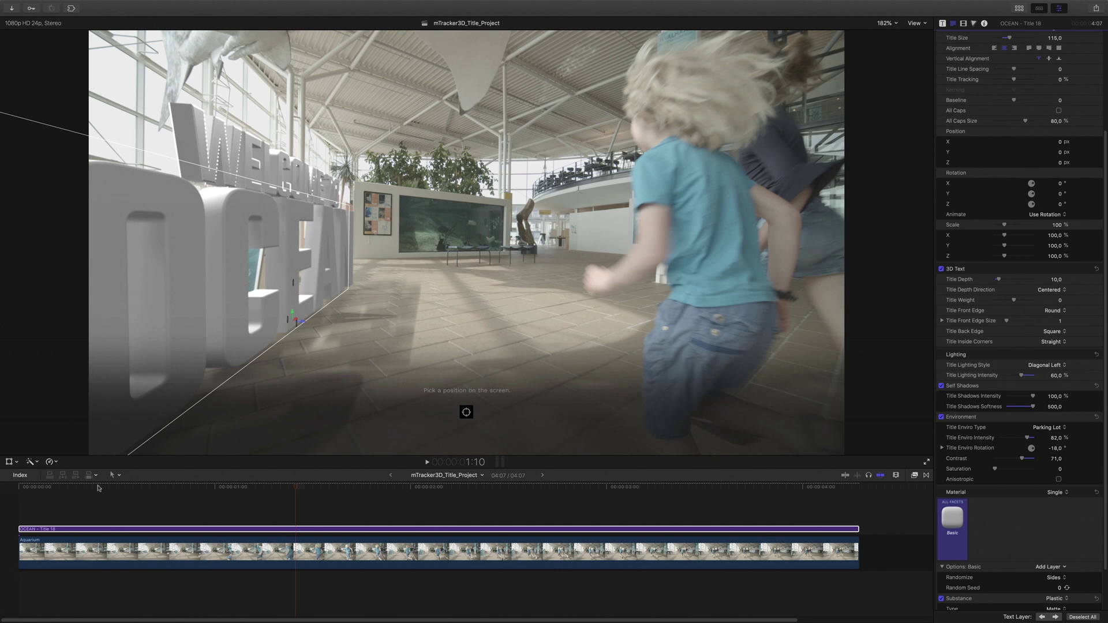
{"action": "left_click_drag", "start_coordinate": [98, 488], "coordinate": [82, 487]}
{"action": "left_click", "coordinate": [90, 551]}
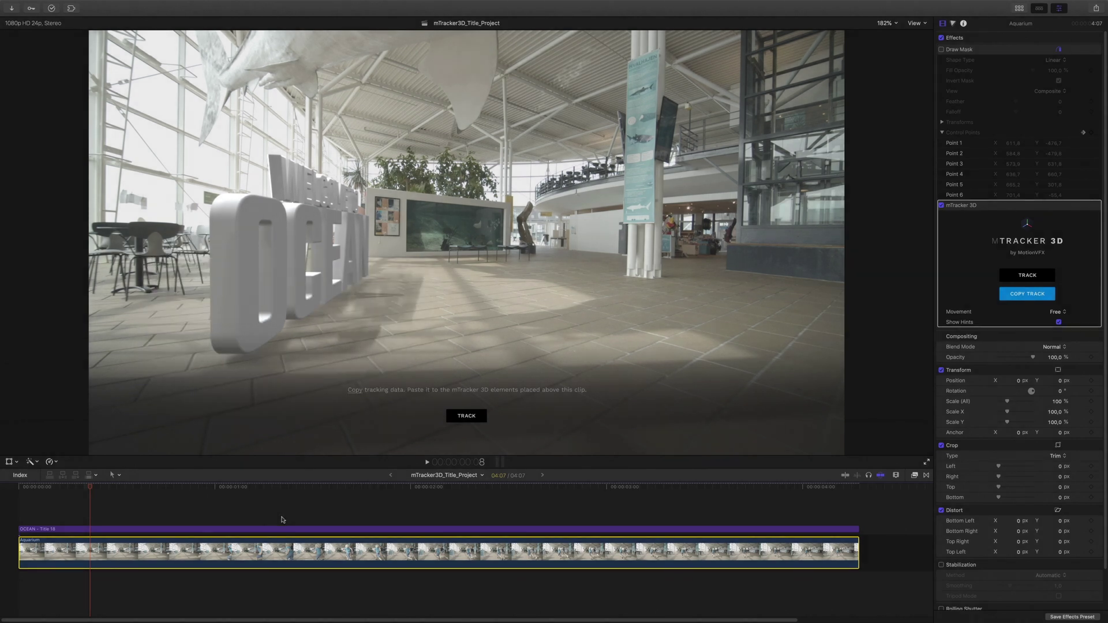
Step: Duplicate the OCEAN title onto a track directly above the original and disable the upper copy
{"action": "left_click", "coordinate": [269, 529]}
{"action": "key", "text": "alt"}
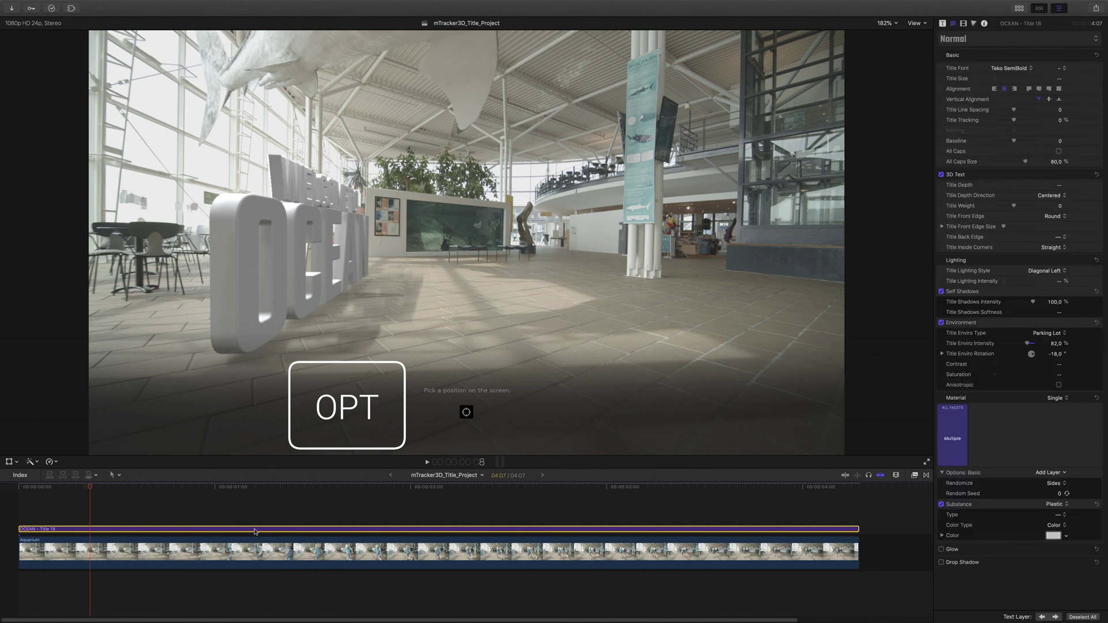
{"action": "left_click_drag", "start_coordinate": [255, 531], "coordinate": [255, 511]}
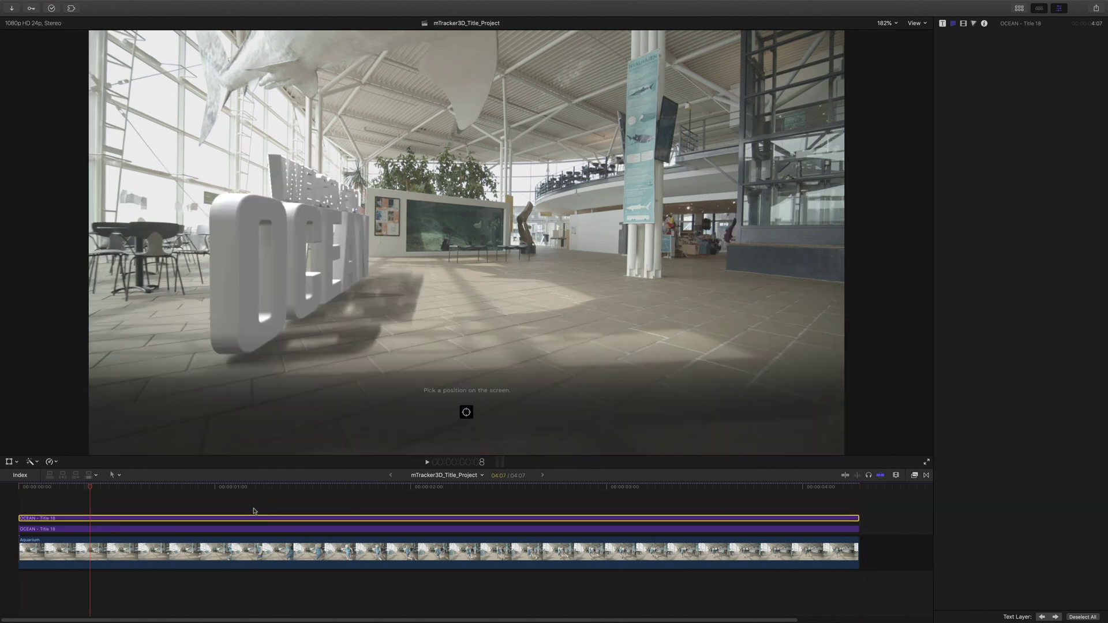
{"action": "left_click", "coordinate": [228, 522]}
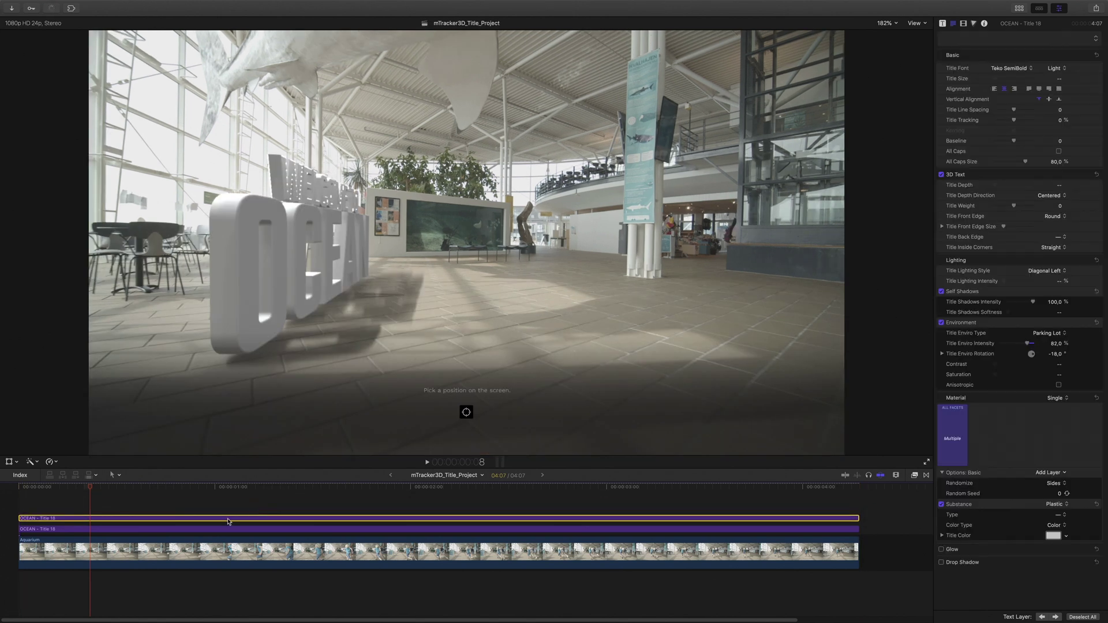
{"action": "key", "text": "v"}
Step: Flatten the lower OCEAN title by setting its Content Scale Y to 0.3%
{"action": "left_click", "coordinate": [233, 530]}
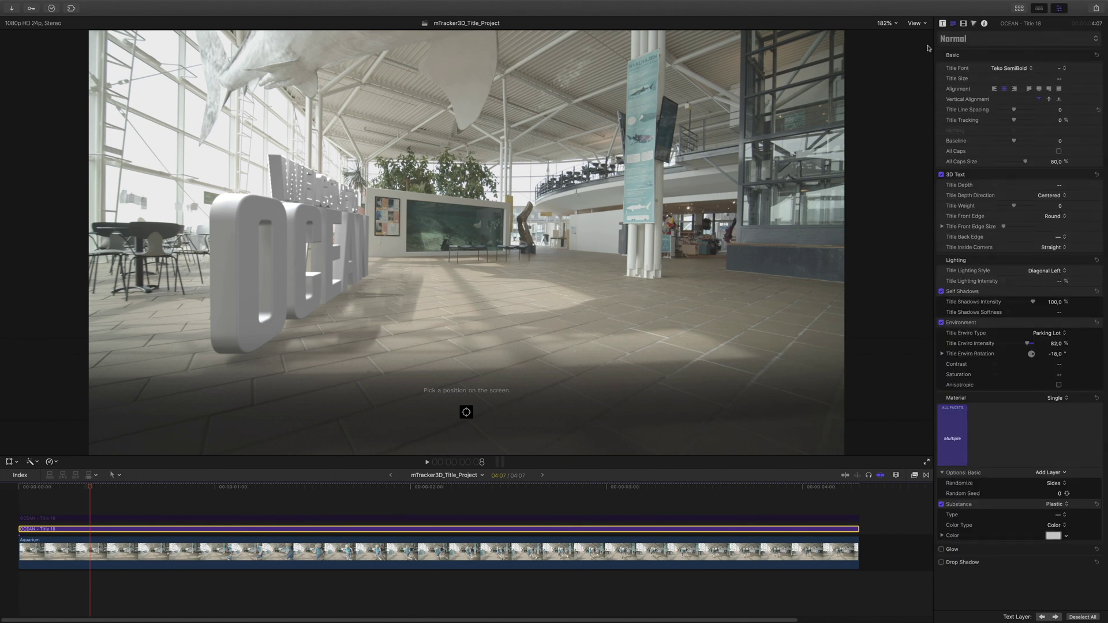
{"action": "left_click", "coordinate": [943, 24]}
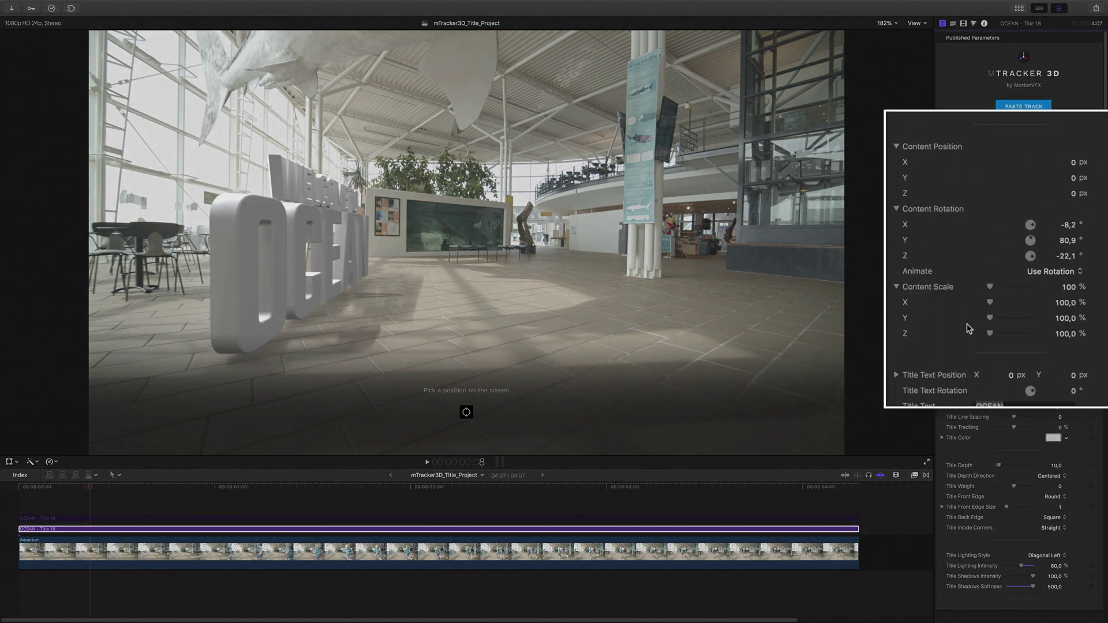
{"action": "left_click_drag", "start_coordinate": [1005, 299], "coordinate": [977, 321]}
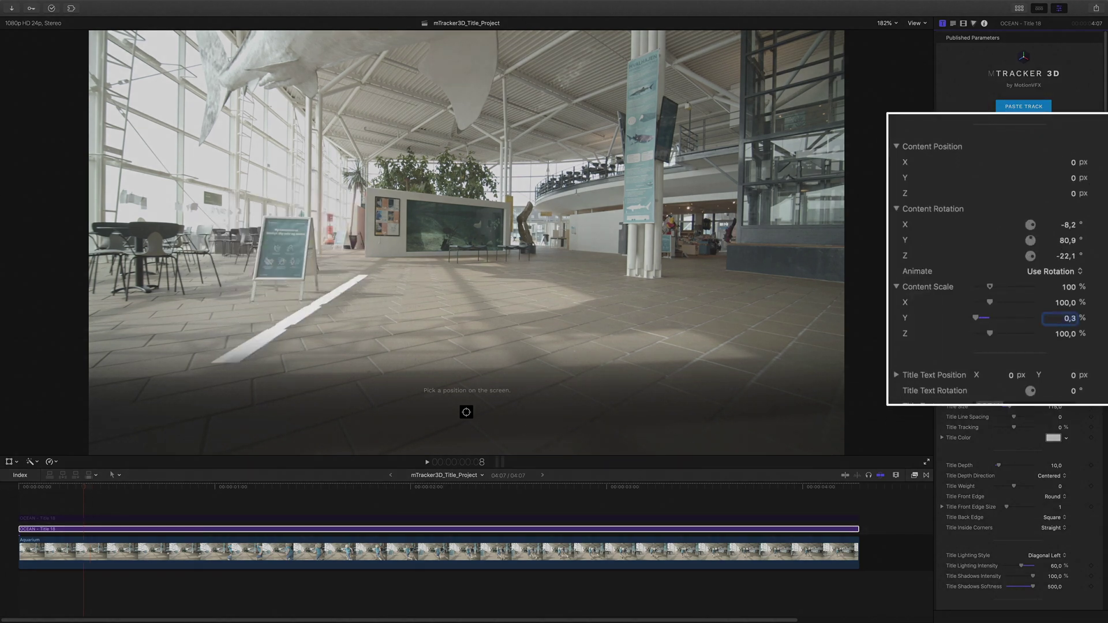
Step: Change both the title color and the subtitle color of the flattened title to black
{"action": "left_click", "coordinate": [1053, 438]}
{"action": "left_click_drag", "start_coordinate": [986, 560], "coordinate": [1077, 560]}
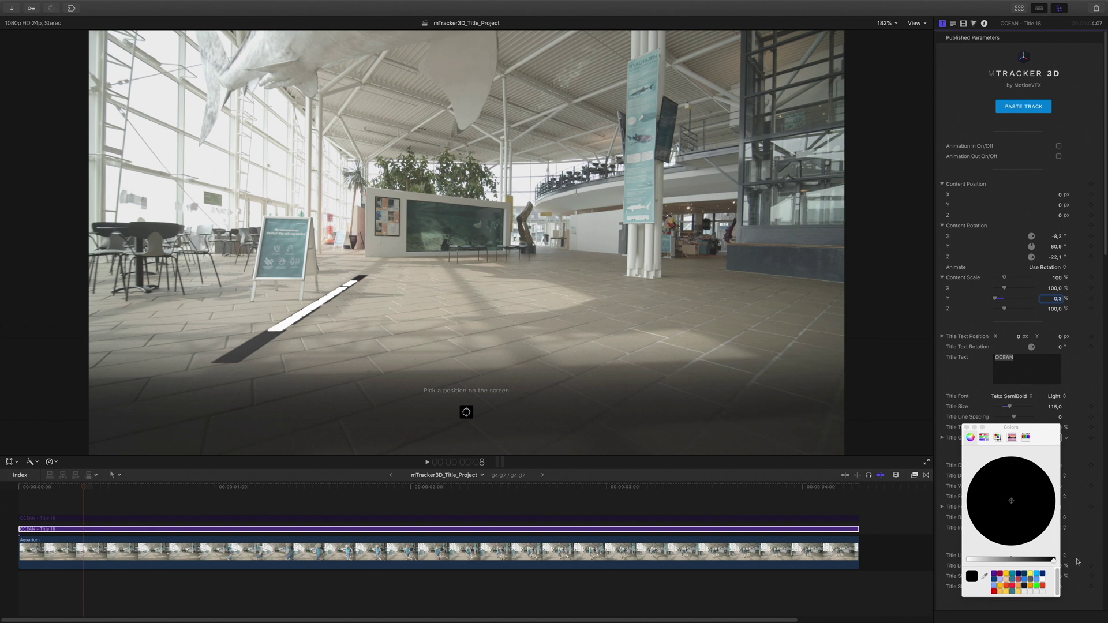
{"action": "left_click", "coordinate": [967, 427]}
{"action": "scroll", "coordinate": [967, 428], "scroll_direction": "down", "scroll_amount": 10}
{"action": "left_click", "coordinate": [1053, 474]}
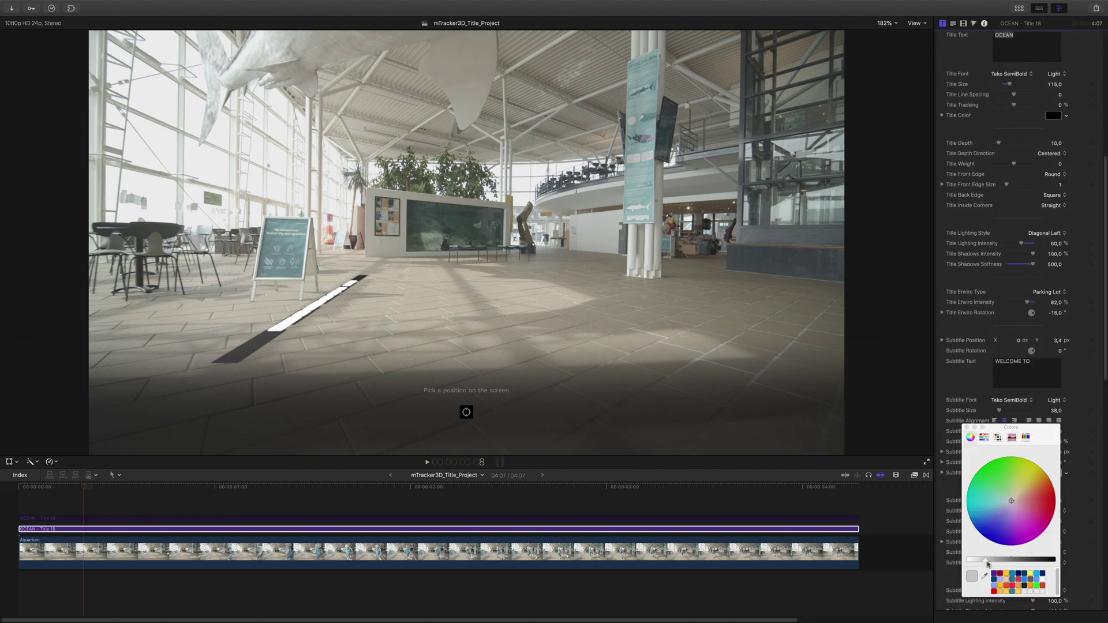
{"action": "left_click_drag", "start_coordinate": [988, 563], "coordinate": [968, 563]}
{"action": "left_click", "coordinate": [970, 429]}
Step: Set the flattened title's lighting style and subtitle lighting style to Off
{"action": "scroll", "coordinate": [970, 459], "scroll_direction": "up", "scroll_amount": 2}
{"action": "scroll", "coordinate": [971, 459], "scroll_direction": "up", "scroll_amount": 7}
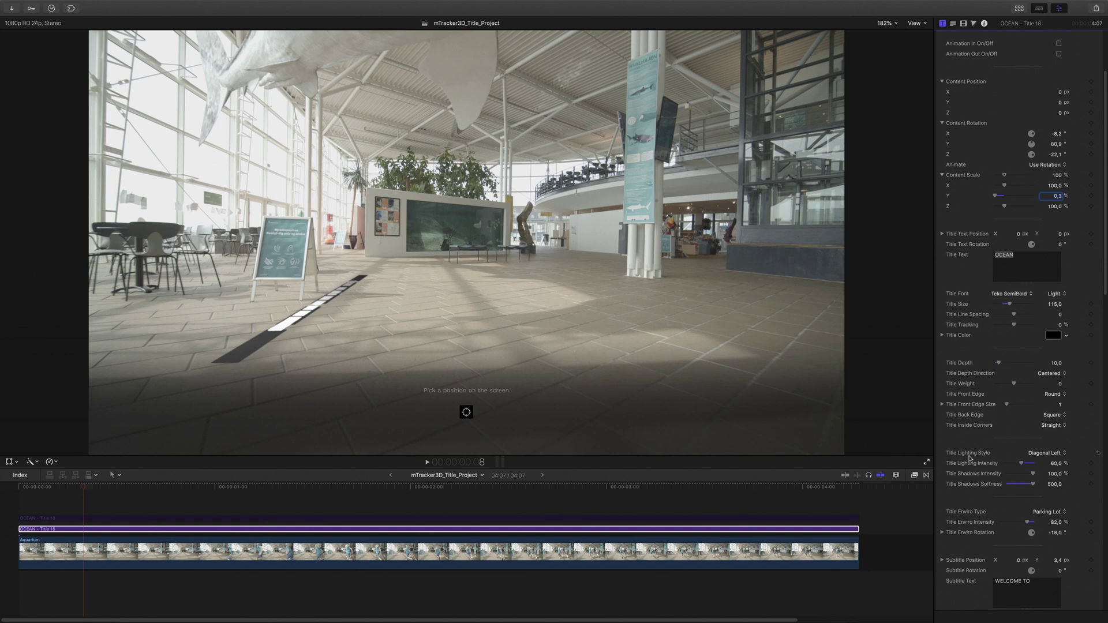
{"action": "scroll", "coordinate": [970, 457], "scroll_direction": "down", "scroll_amount": 1}
{"action": "left_click", "coordinate": [1046, 440]}
{"action": "left_click", "coordinate": [1035, 280]}
{"action": "scroll", "coordinate": [981, 388], "scroll_direction": "down", "scroll_amount": 12}
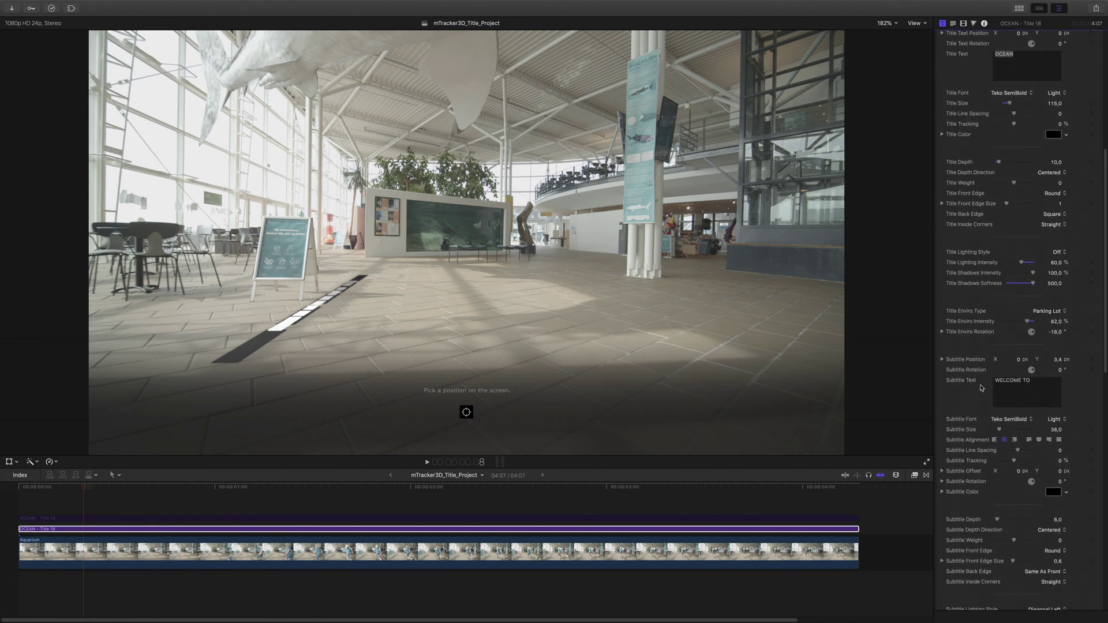
{"action": "left_click", "coordinate": [1051, 443]}
{"action": "left_click", "coordinate": [1052, 279]}
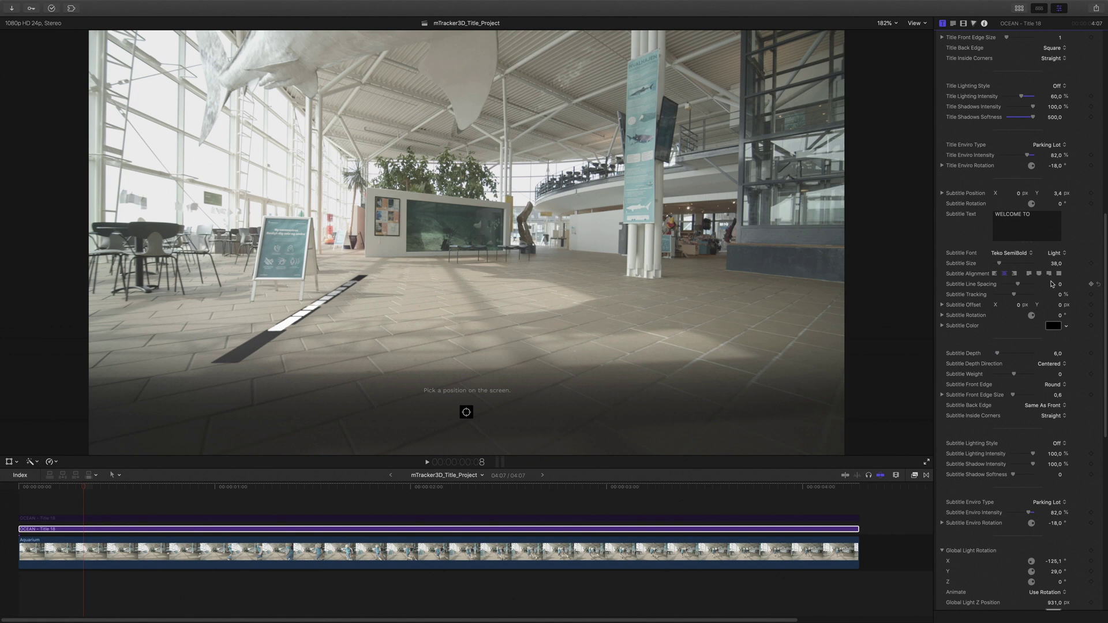
Step: Set the environment type of both the title and the subtitle to Gradient on the flattened copy
{"action": "scroll", "coordinate": [993, 343], "scroll_direction": "up", "scroll_amount": 4}
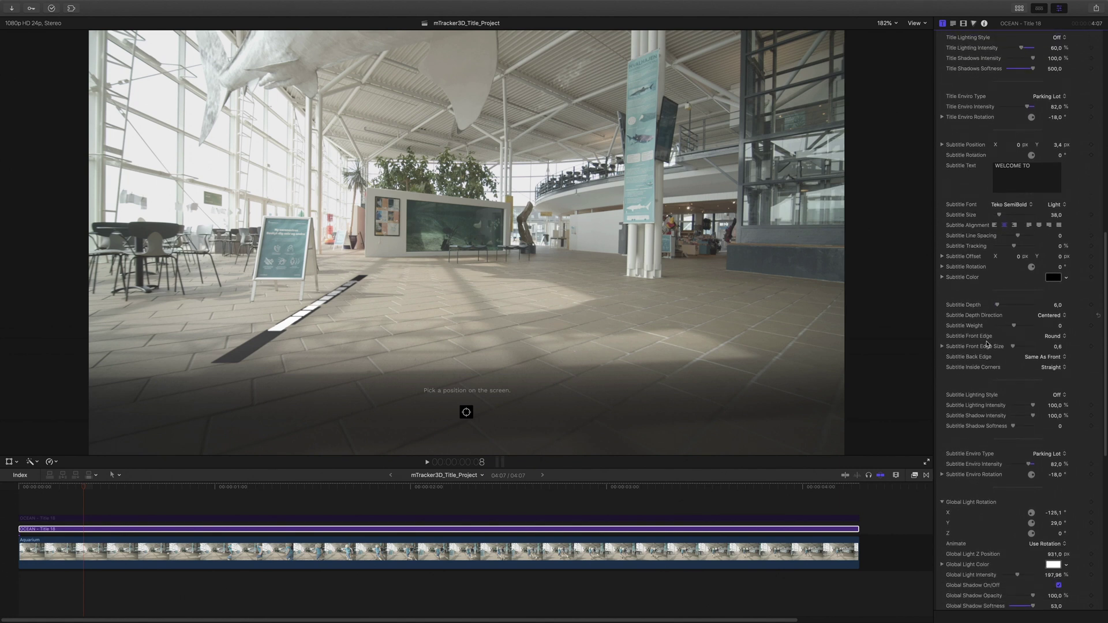
{"action": "scroll", "coordinate": [987, 344], "scroll_direction": "up", "scroll_amount": 6}
{"action": "left_click", "coordinate": [1048, 329]}
{"action": "left_click", "coordinate": [1047, 292]}
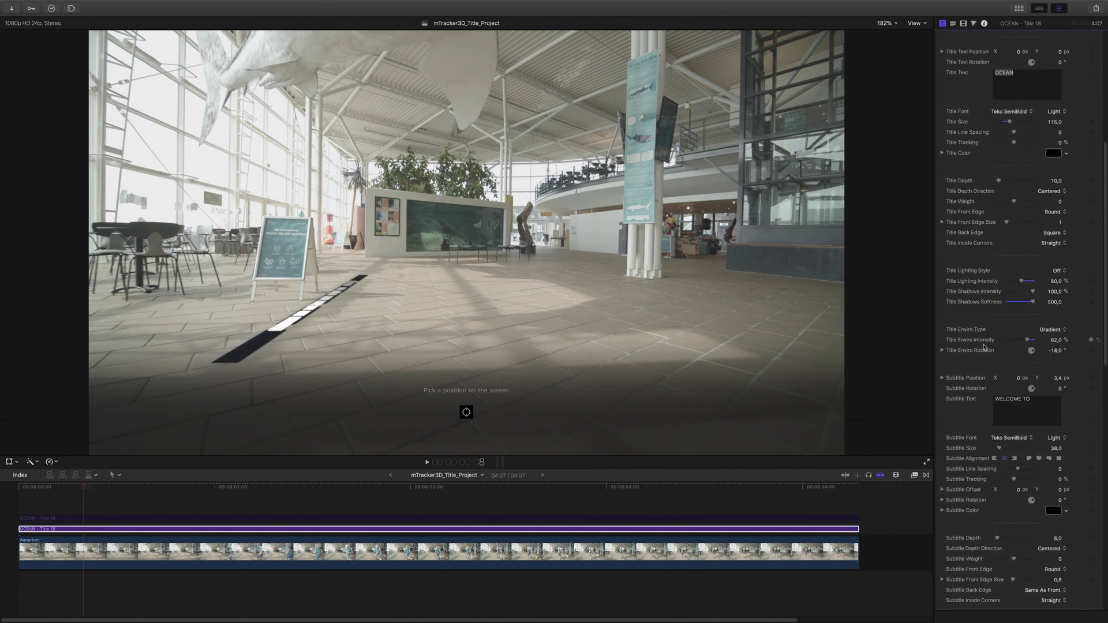
{"action": "scroll", "coordinate": [985, 402], "scroll_direction": "down", "scroll_amount": 6}
{"action": "scroll", "coordinate": [986, 402], "scroll_direction": "down", "scroll_amount": 5}
{"action": "left_click", "coordinate": [1048, 417]}
{"action": "left_click", "coordinate": [1046, 443]}
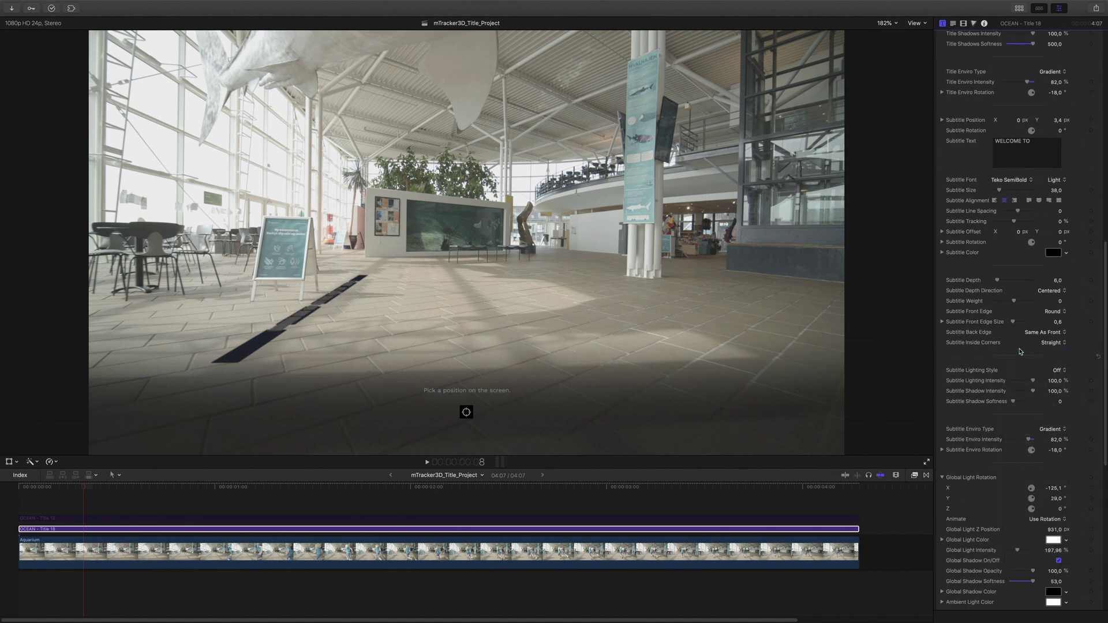
Step: Re-enable the upper OCEAN title and select the flattened lower title again
{"action": "scroll", "coordinate": [1046, 443], "scroll_direction": "down", "scroll_amount": 3}
{"action": "left_click", "coordinate": [382, 520]}
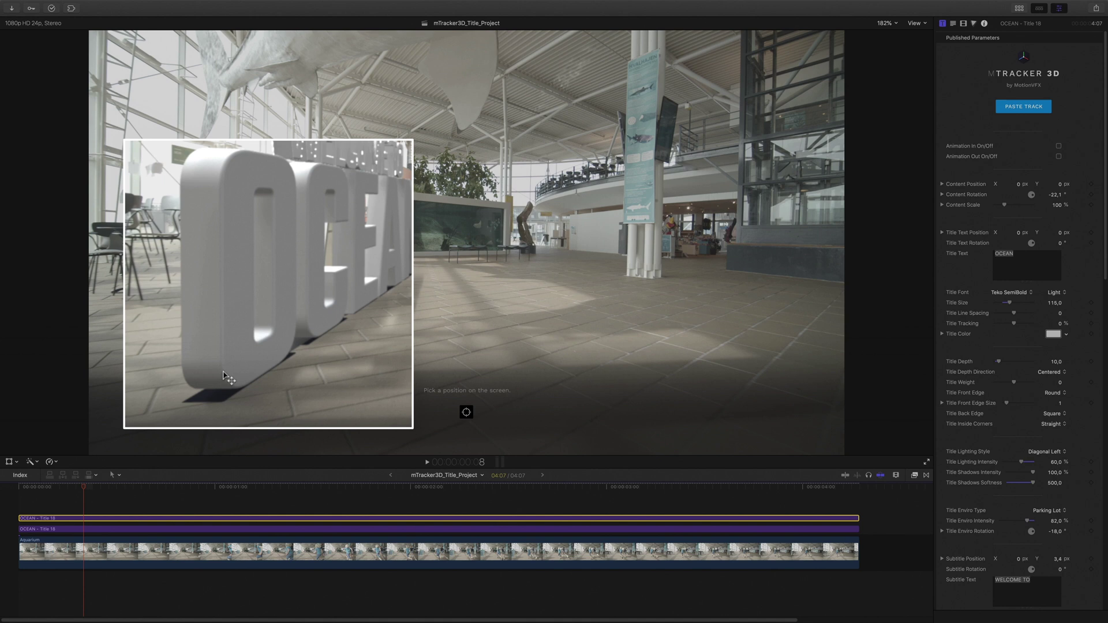
{"action": "left_click", "coordinate": [322, 529]}
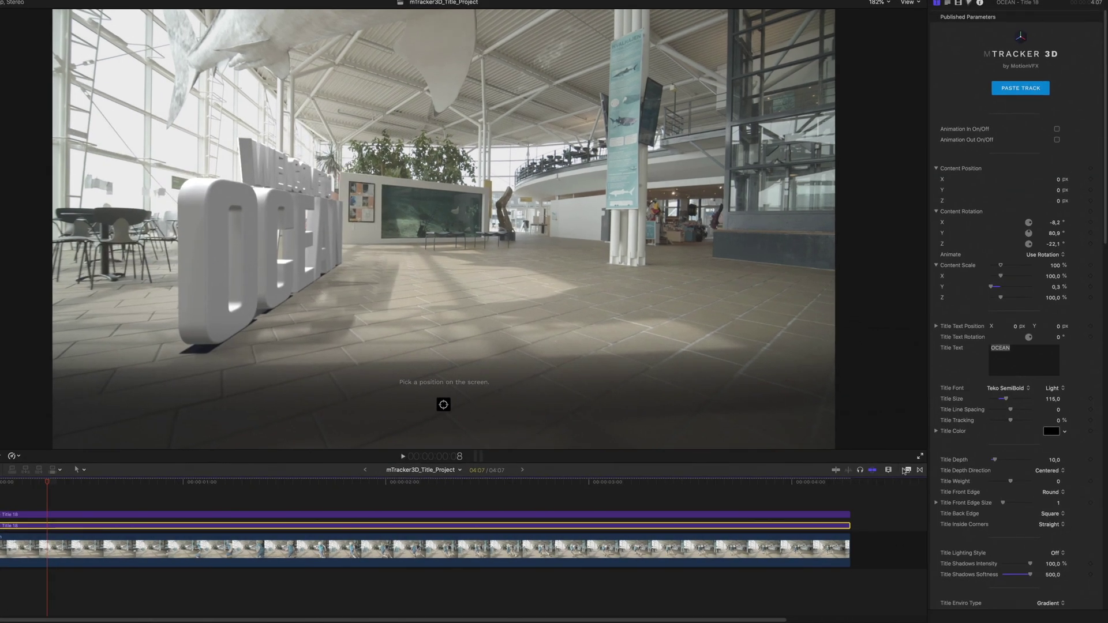
Step: Apply the Gaussian blur effect to the flattened lower OCEAN title
{"action": "left_click", "coordinate": [914, 475]}
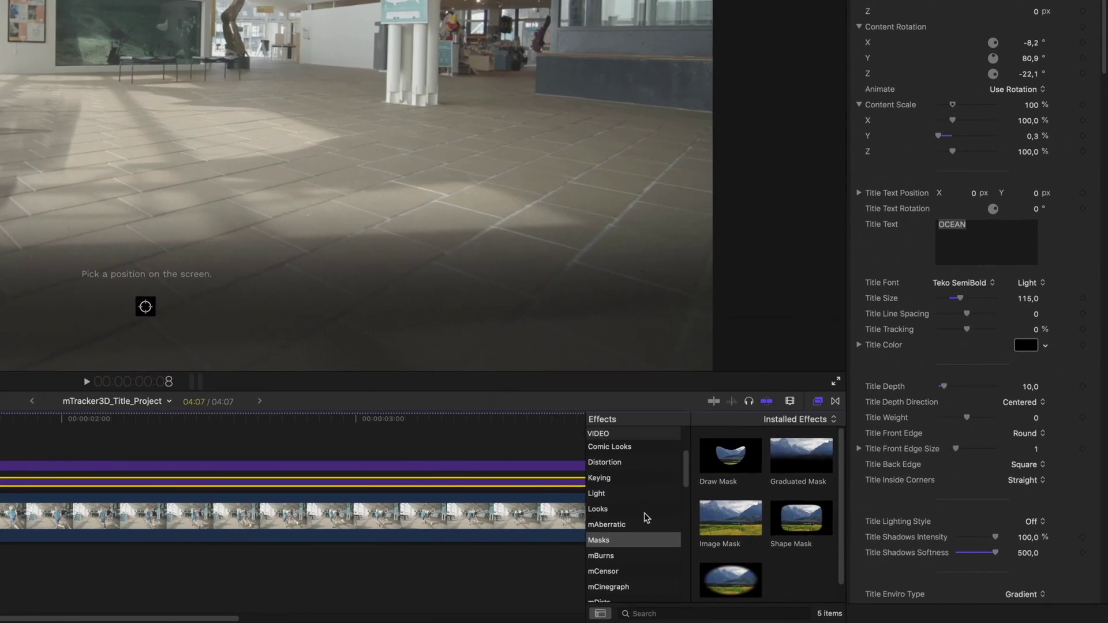
{"action": "scroll", "coordinate": [800, 550], "scroll_direction": "up", "scroll_amount": 5}
{"action": "left_click", "coordinate": [595, 513]}
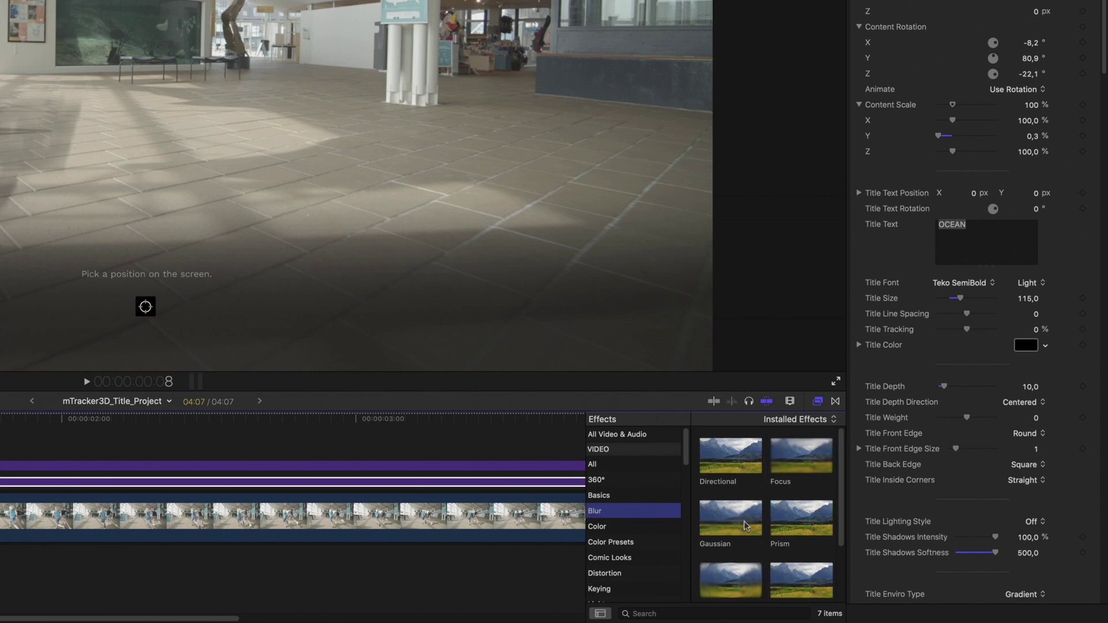
{"action": "left_click_drag", "start_coordinate": [737, 525], "coordinate": [564, 492]}
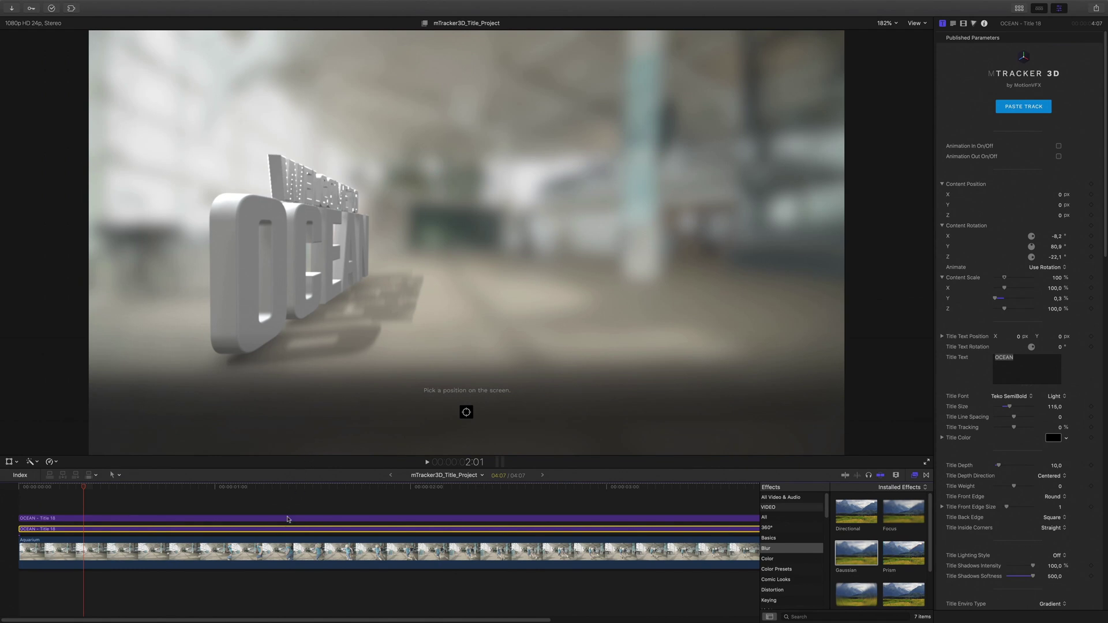
Step: Undo the Gaussian blur and make the flattened lower OCEAN title a compound clip named Shadows
{"action": "key", "text": "super+z"}
{"action": "right_click", "coordinate": [336, 532]}
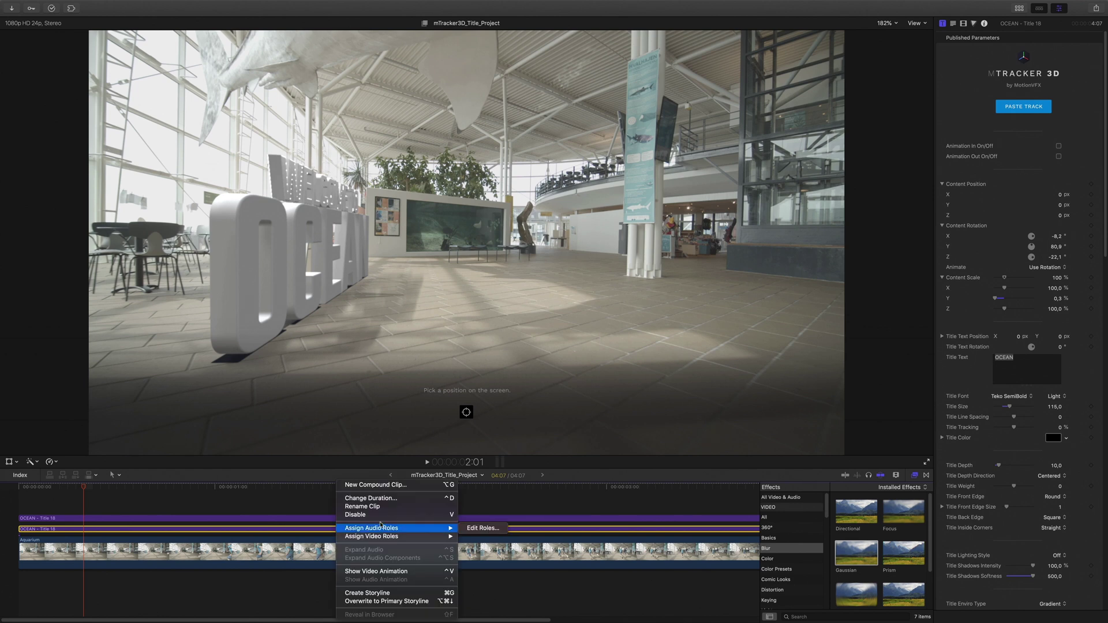
{"action": "left_click", "coordinate": [382, 486]}
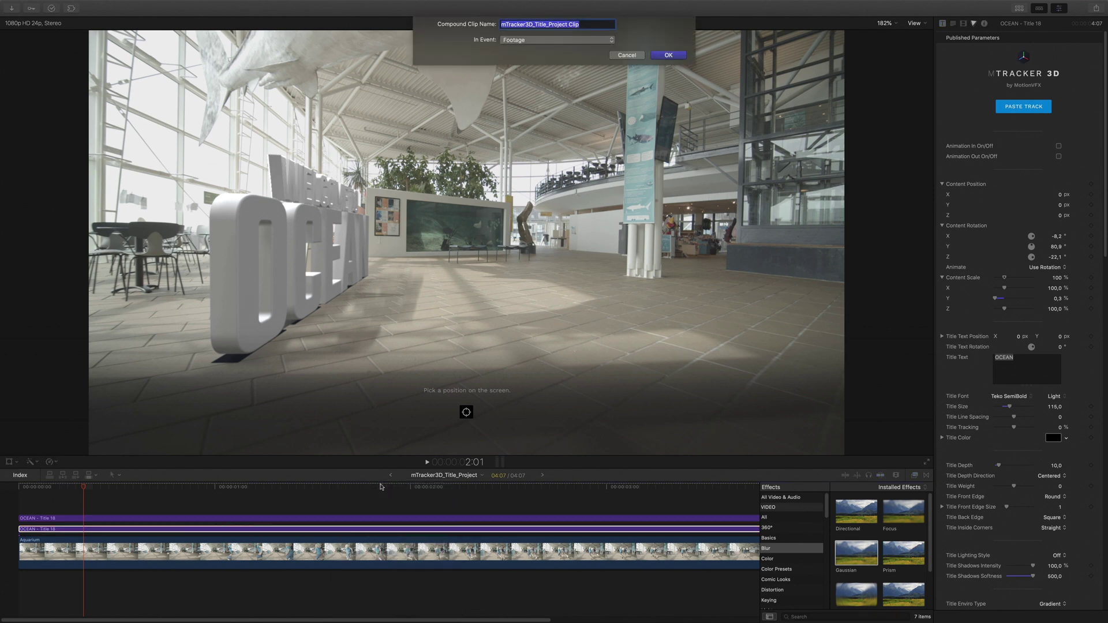
{"action": "type", "text": "Shadows"}
{"action": "key", "text": "Return"}
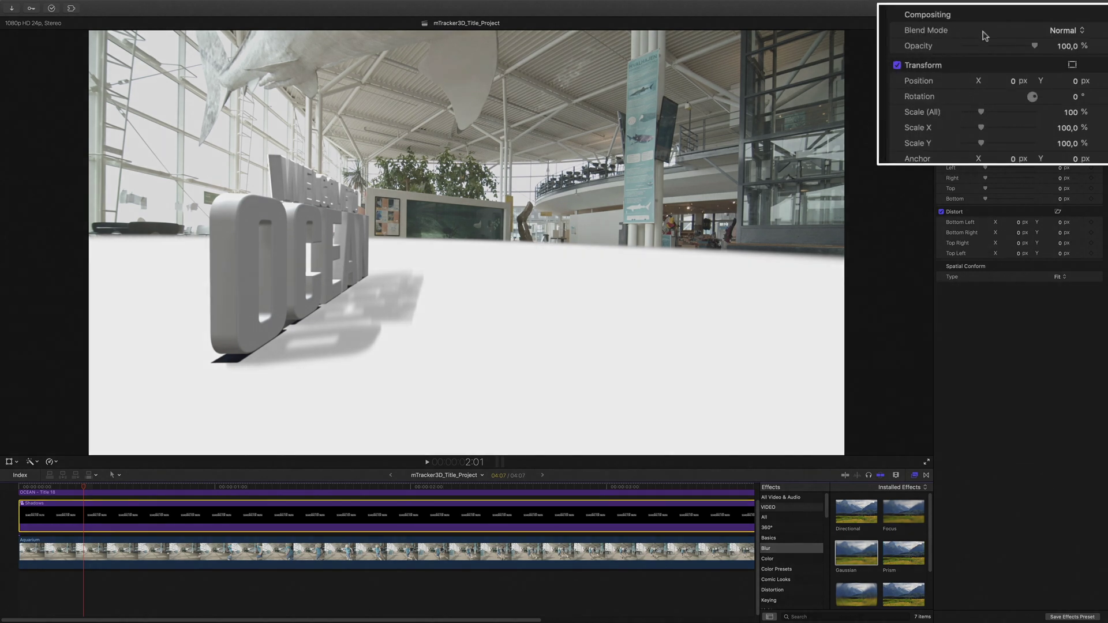
Step: Set the Shadows clip's blend mode to Multiply and apply a Gaussian blur with an amount of 30 to it
{"action": "left_click", "coordinate": [1061, 32]}
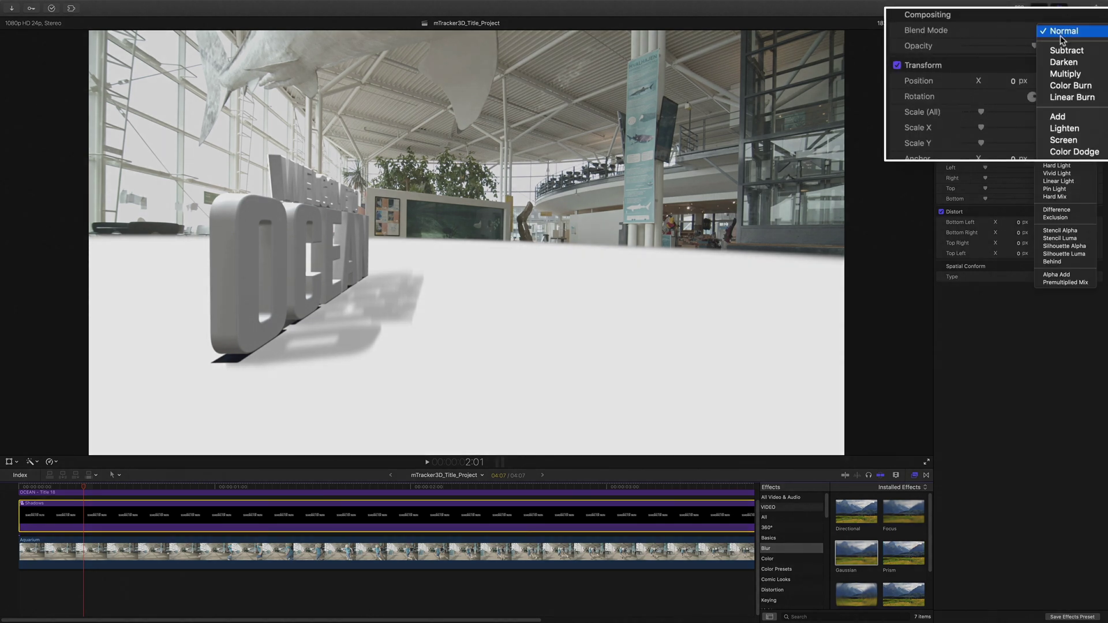
{"action": "left_click", "coordinate": [1096, 78]}
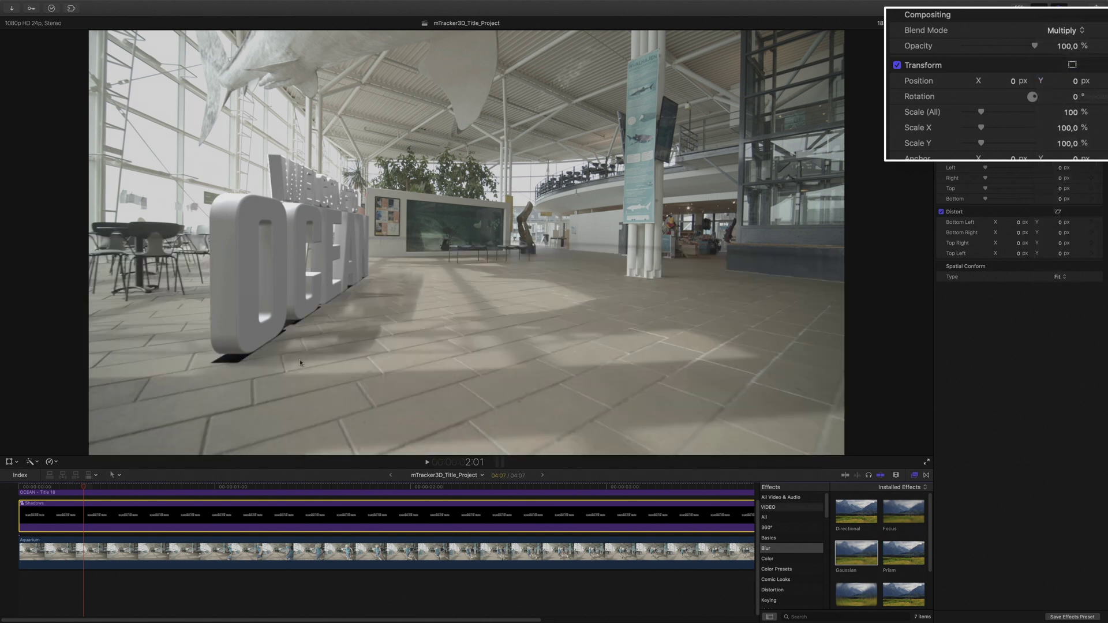
{"action": "left_click_drag", "start_coordinate": [862, 553], "coordinate": [684, 516]}
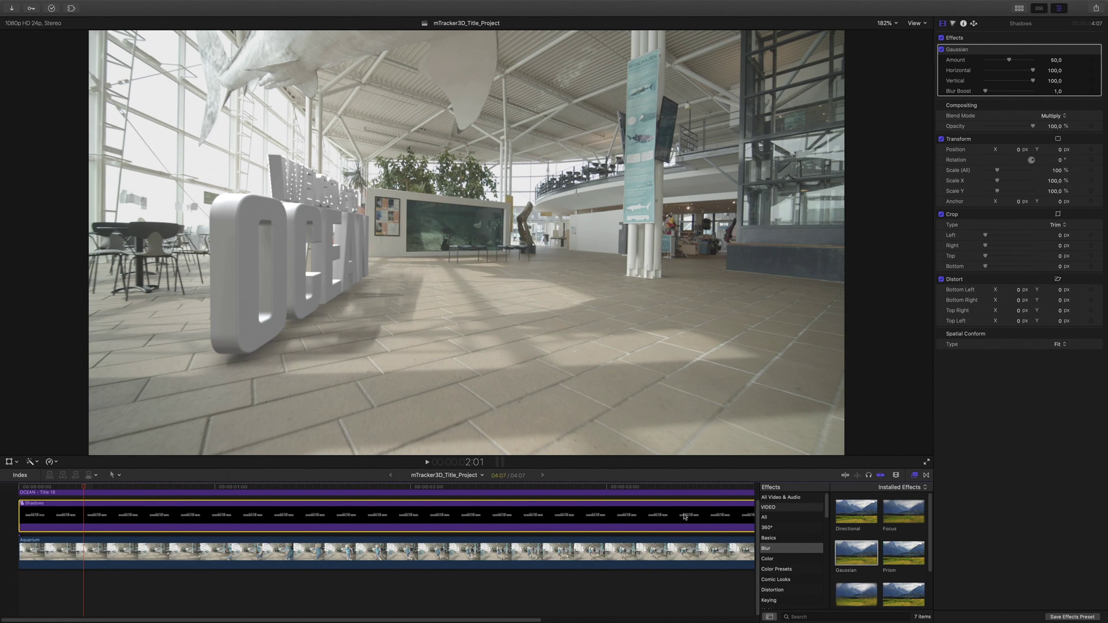
{"action": "left_click_drag", "start_coordinate": [1009, 60], "coordinate": [1001, 64]}
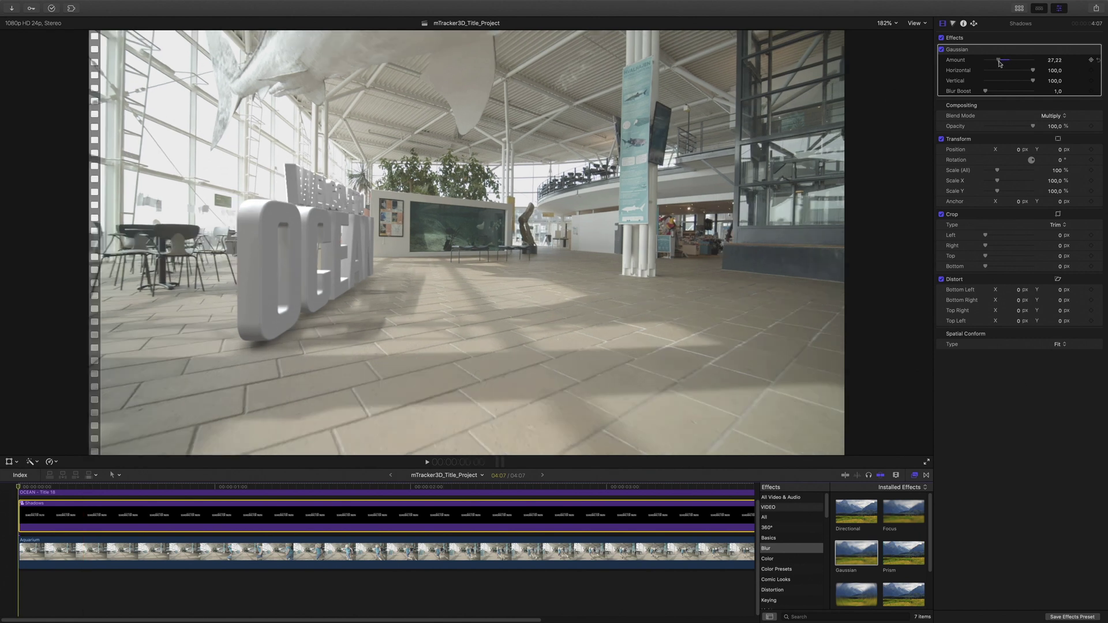
{"action": "left_click", "coordinate": [1054, 61]}
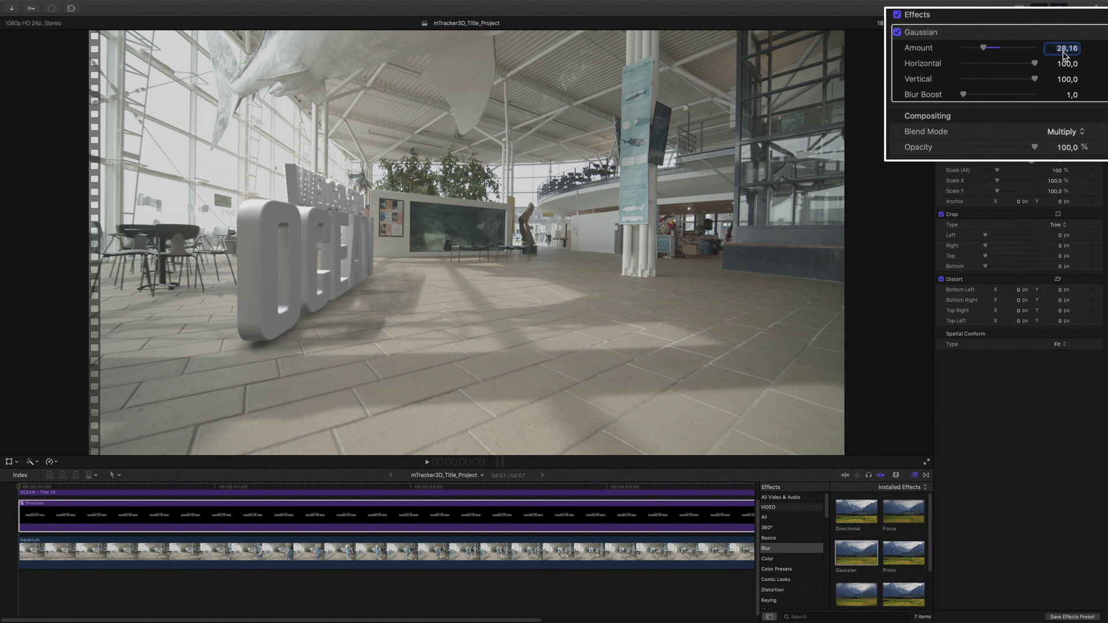
{"action": "type", "text": "30"}
{"action": "key", "text": "Return"}
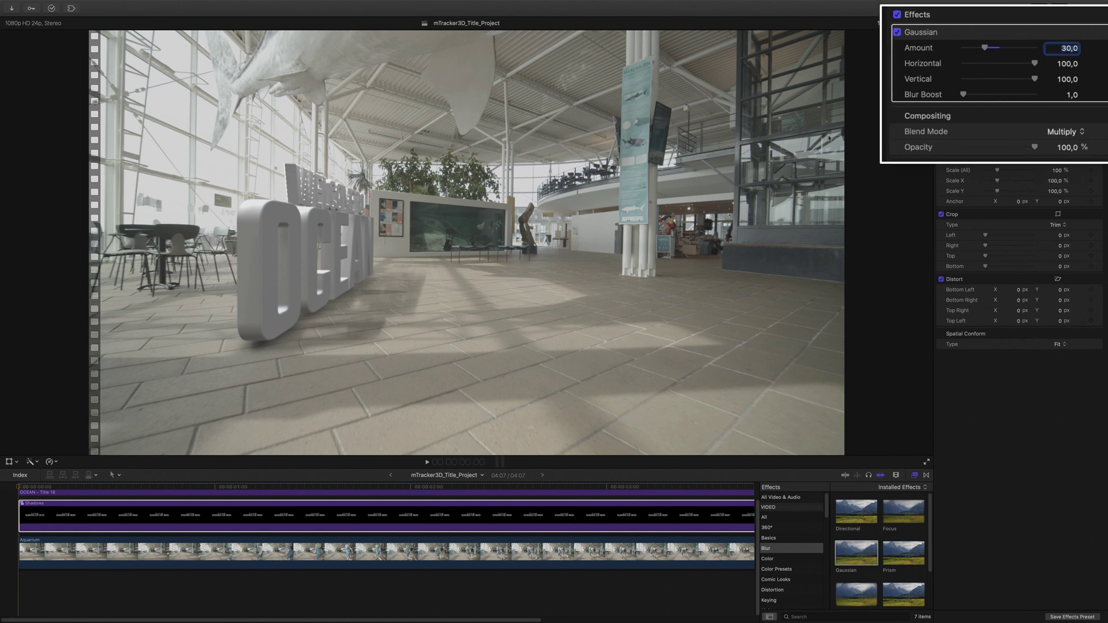
Step: Add Title 18 at the start of the timeline as a new layer above the OCEAN title
{"action": "left_click", "coordinate": [116, 488]}
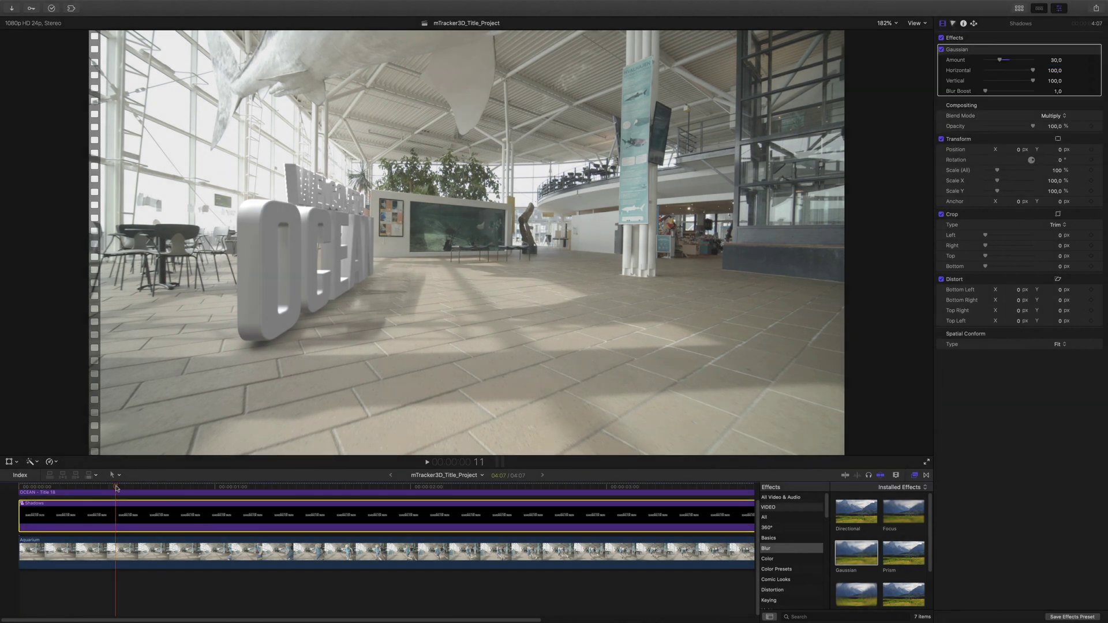
{"action": "left_click_drag", "start_coordinate": [445, 469], "coordinate": [445, 437]}
{"action": "left_click", "coordinate": [914, 444]}
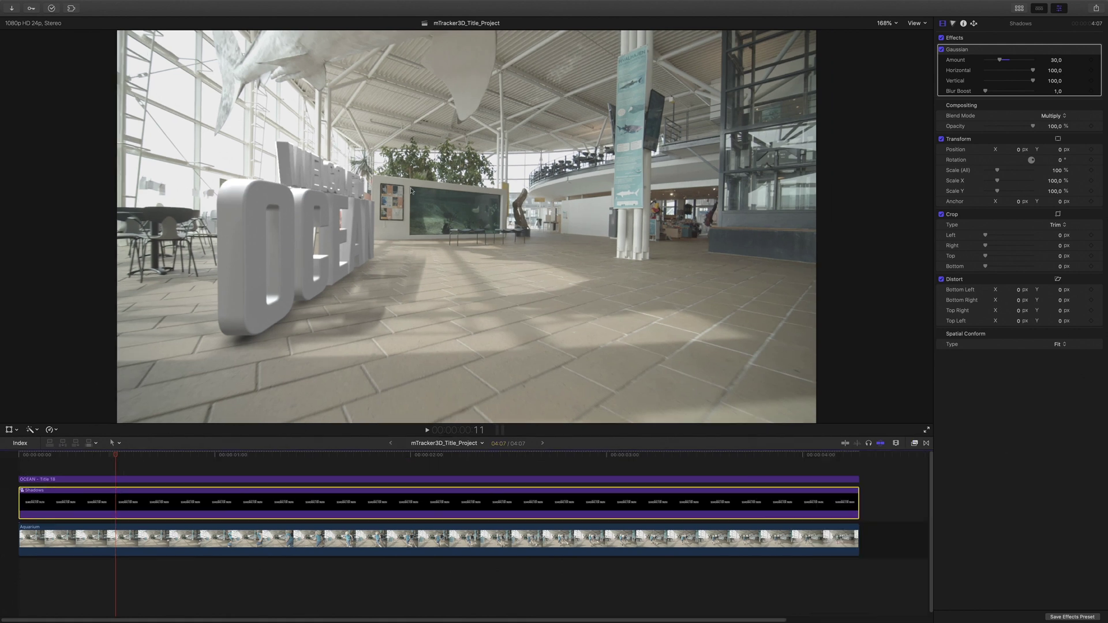
{"action": "left_click_drag", "start_coordinate": [74, 228], "coordinate": [110, 468]}
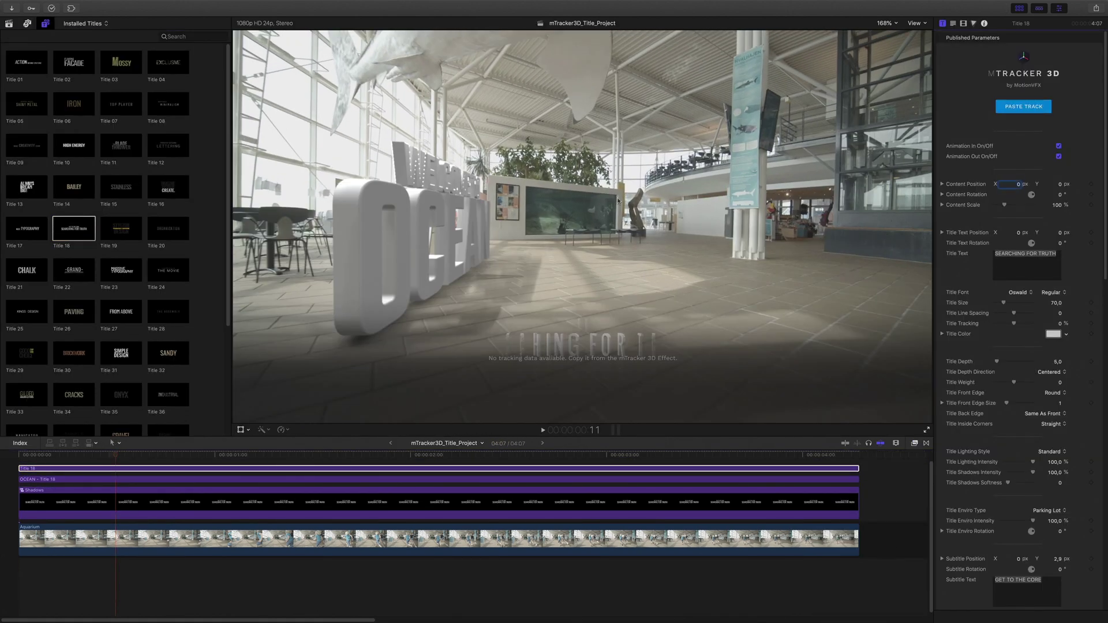
{"action": "double_click", "coordinate": [484, 469]}
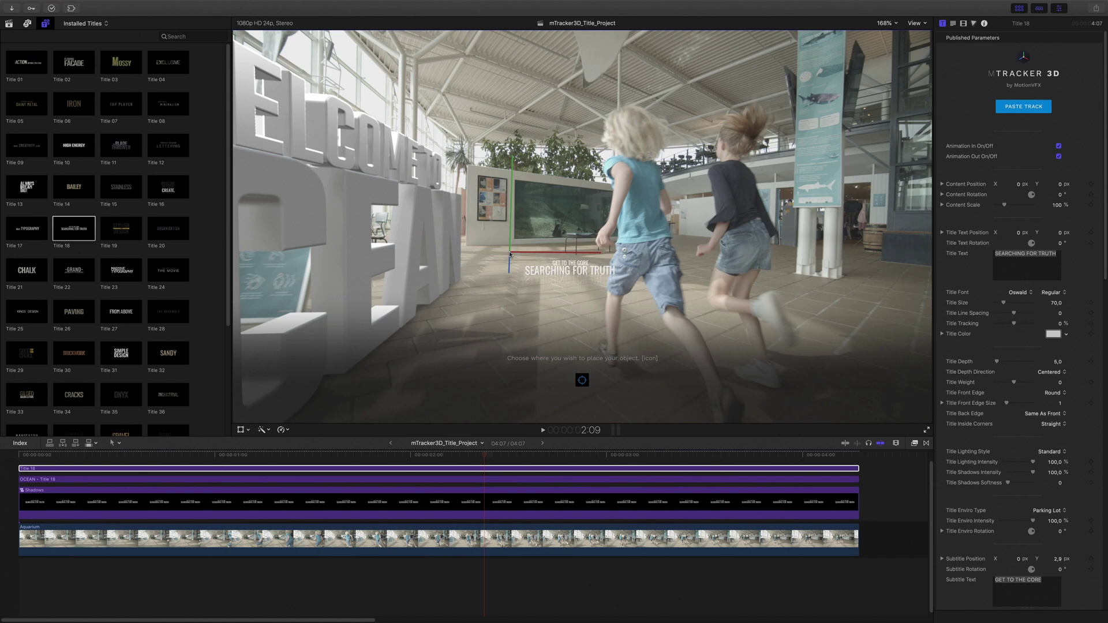
Step: Set the new title's text to 2030 in Teko SemiBold Light, clear its subtitle and align the text left
{"action": "left_click_drag", "start_coordinate": [1056, 253], "coordinate": [964, 257]}
{"action": "type", "text": "2030"}
{"action": "scroll", "coordinate": [1060, 274], "scroll_direction": "down", "scroll_amount": 15}
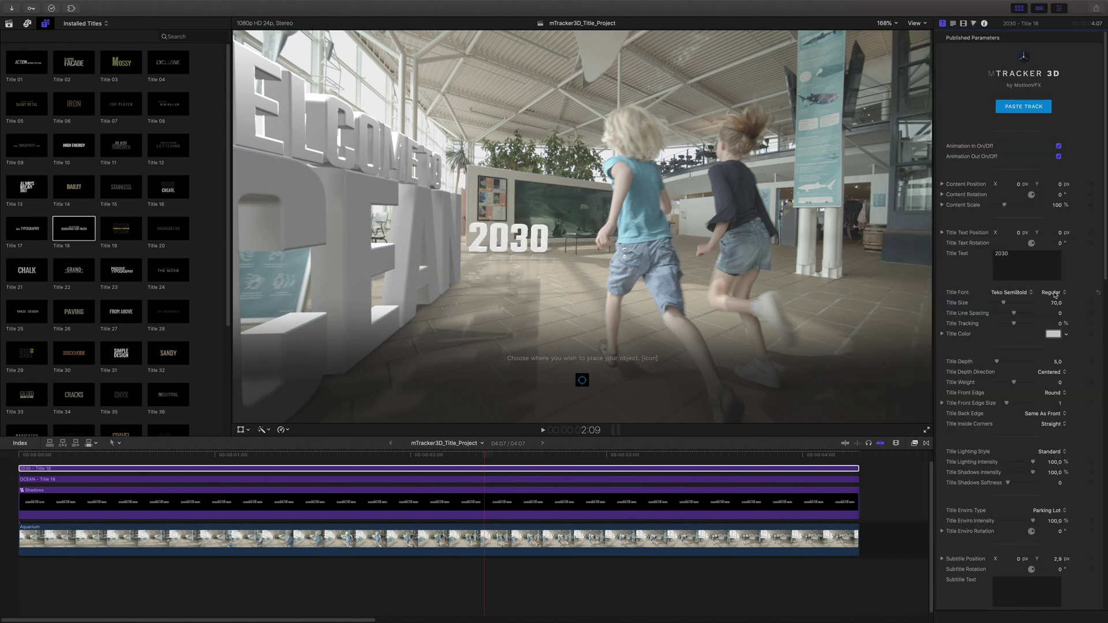
{"action": "scroll", "coordinate": [1059, 276], "scroll_direction": "up", "scroll_amount": 15}
{"action": "left_click", "coordinate": [953, 23]}
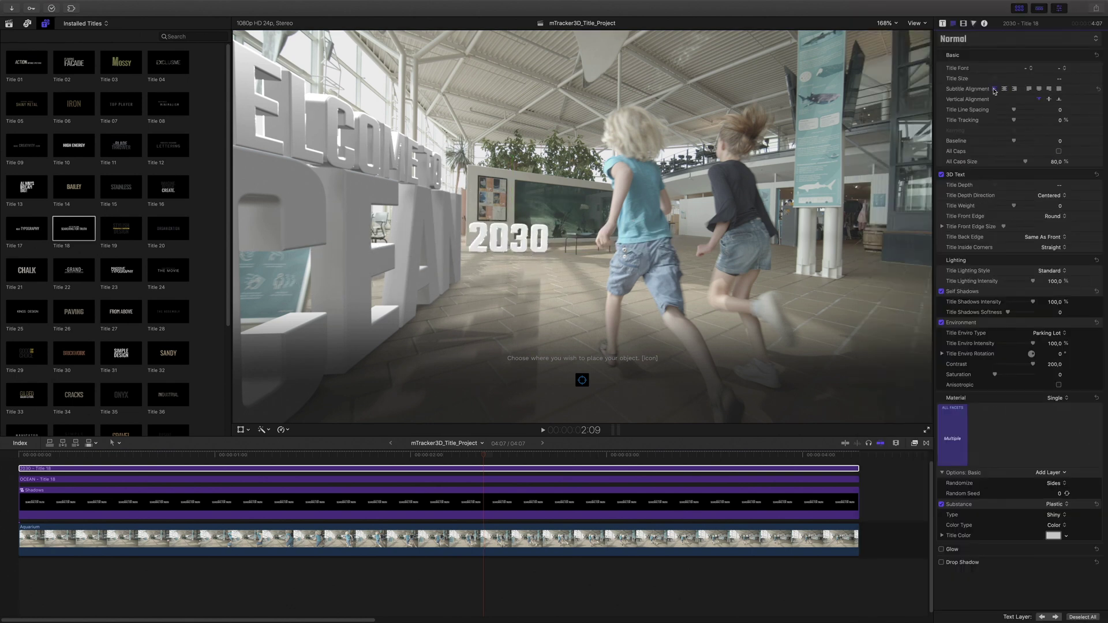
{"action": "left_click", "coordinate": [943, 23]}
Step: Rotate the 2030 title's content to Y 18° and Z 90°, and position it at X -0.14 px, Y 2.98 px
{"action": "left_click", "coordinate": [942, 195]}
{"action": "left_click_drag", "start_coordinate": [1057, 226], "coordinate": [1060, 195]}
{"action": "left_click", "coordinate": [942, 184]}
{"action": "left_click_drag", "start_coordinate": [1060, 247], "coordinate": [1060, 234]}
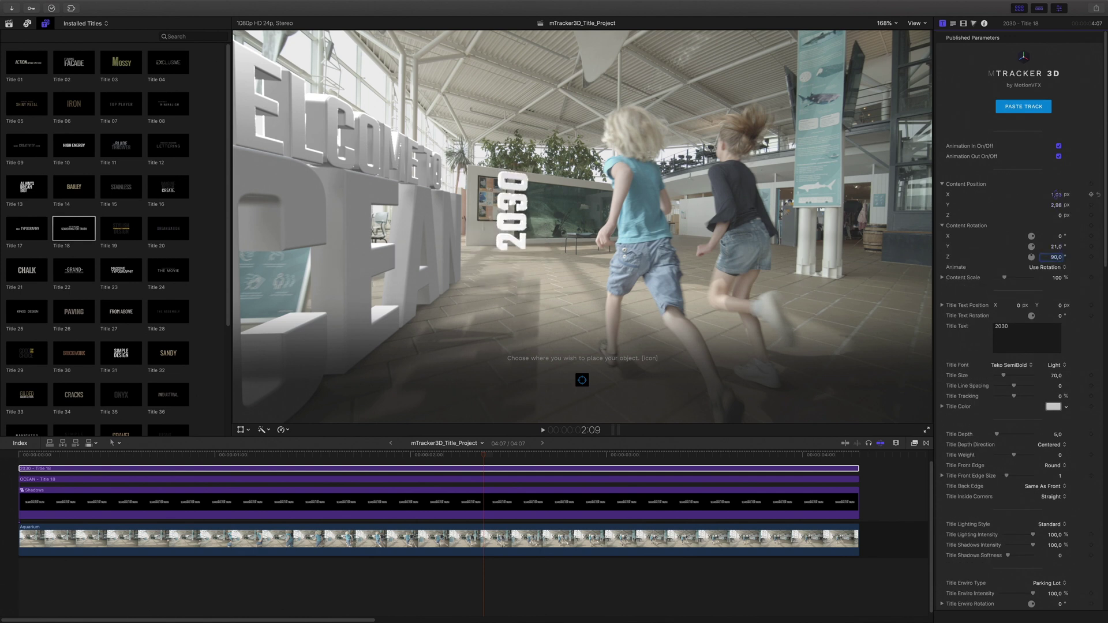
{"action": "left_click_drag", "start_coordinate": [1056, 195], "coordinate": [1056, 202]}
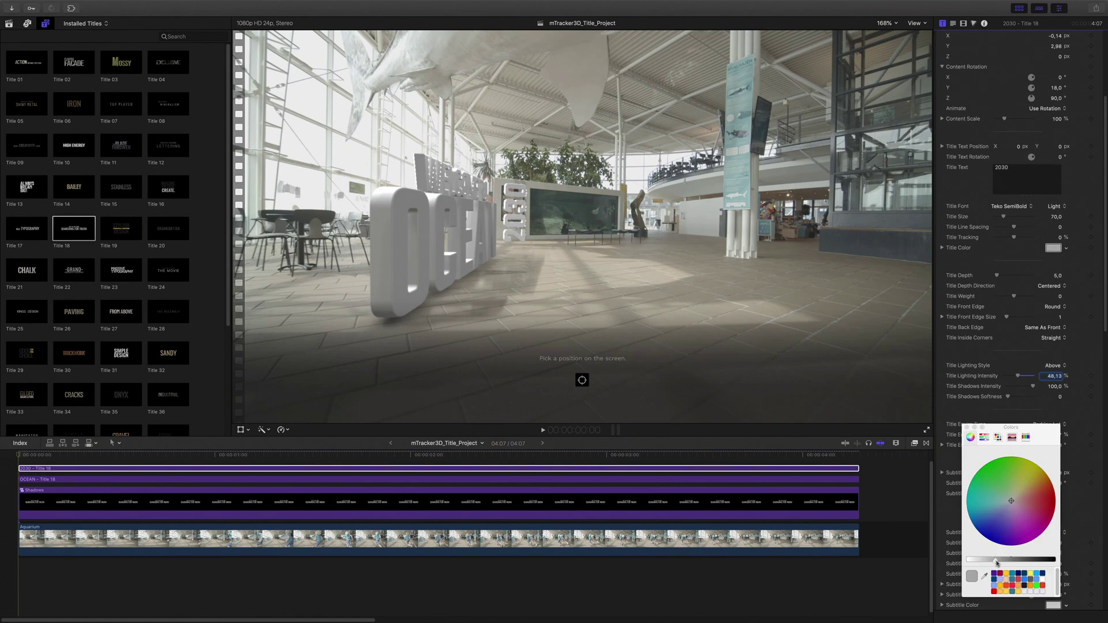
{"action": "scroll", "coordinate": [1015, 495], "scroll_direction": "down", "scroll_amount": 10}
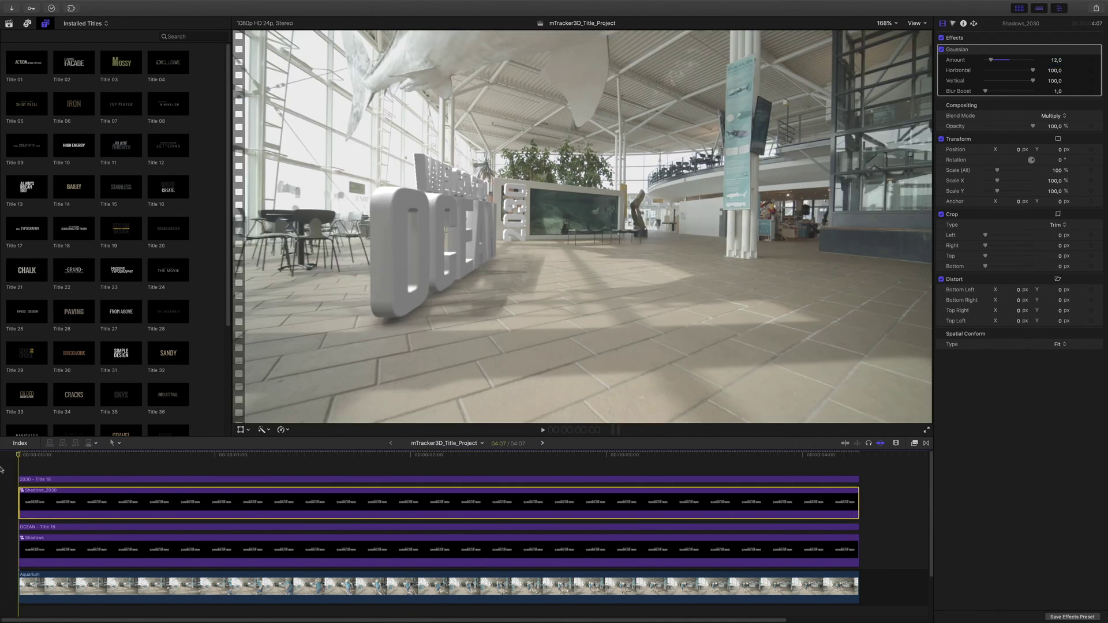
Step: Combine all clips in the timeline into a compound clip named Final_look
{"action": "key", "text": "super+a"}
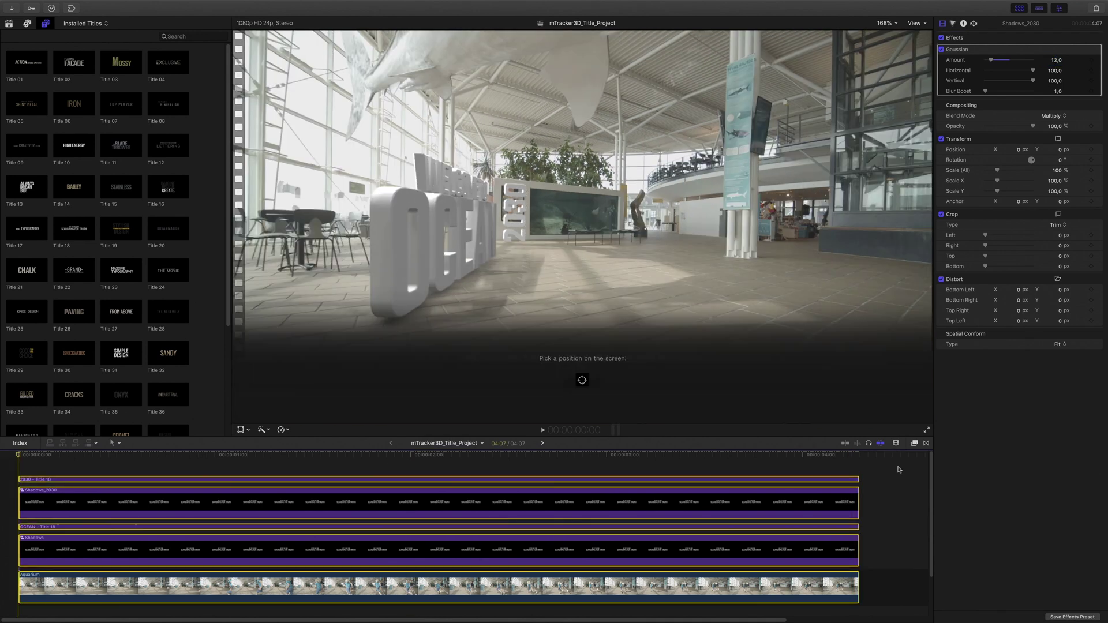
{"action": "right_click", "coordinate": [702, 505]}
{"action": "left_click", "coordinate": [731, 464]}
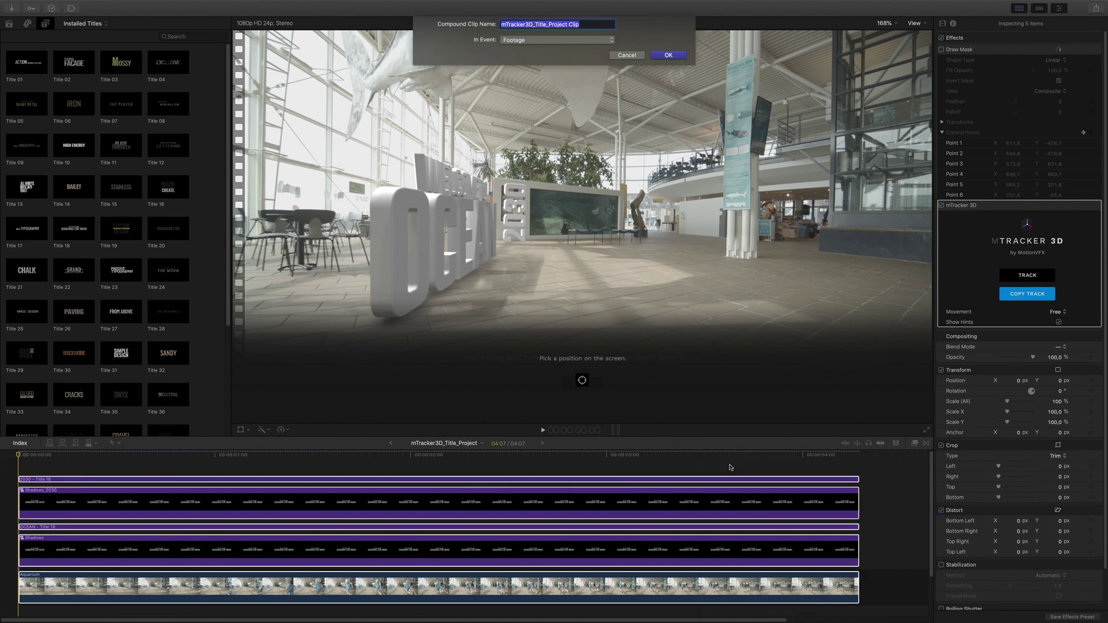
{"action": "type", "text": "Final_look"}
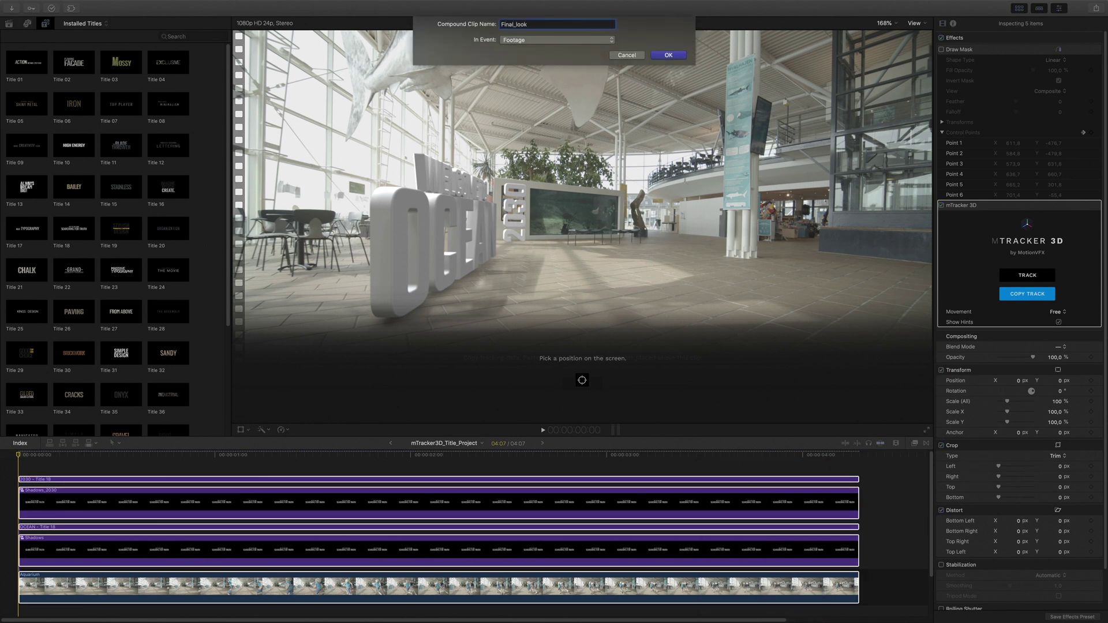
{"action": "key", "text": "Return"}
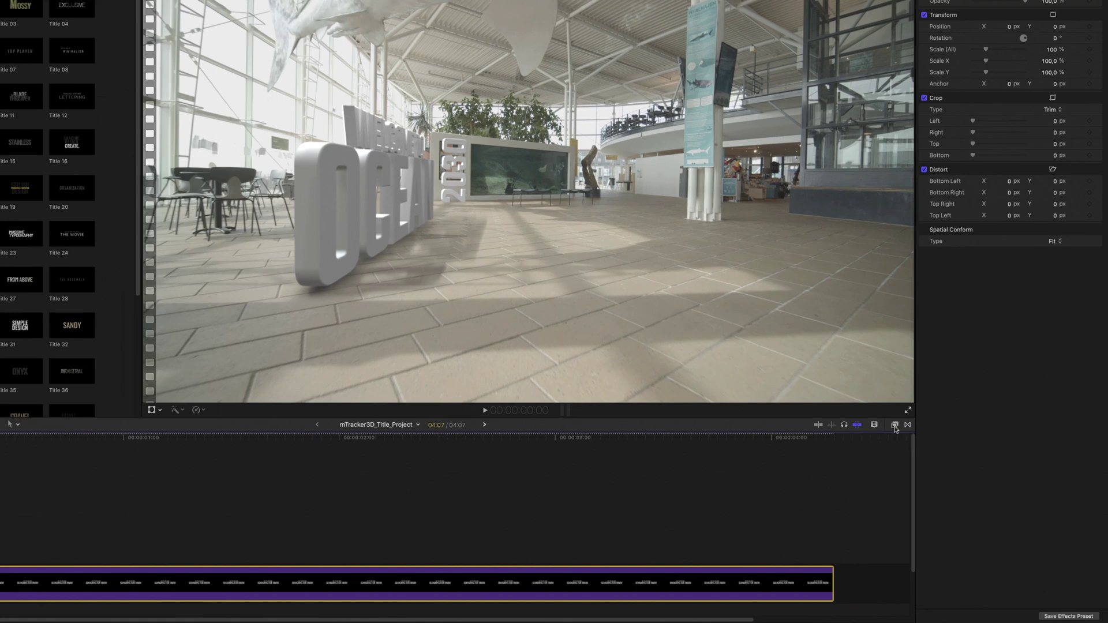
Step: Apply the mFilmLook _Default effect to the Final_look clip, enable its LUT and hide the browser
{"action": "key", "text": "super+5"}
{"action": "left_click", "coordinate": [606, 523]}
{"action": "left_click_drag", "start_coordinate": [718, 404], "coordinate": [393, 499]}
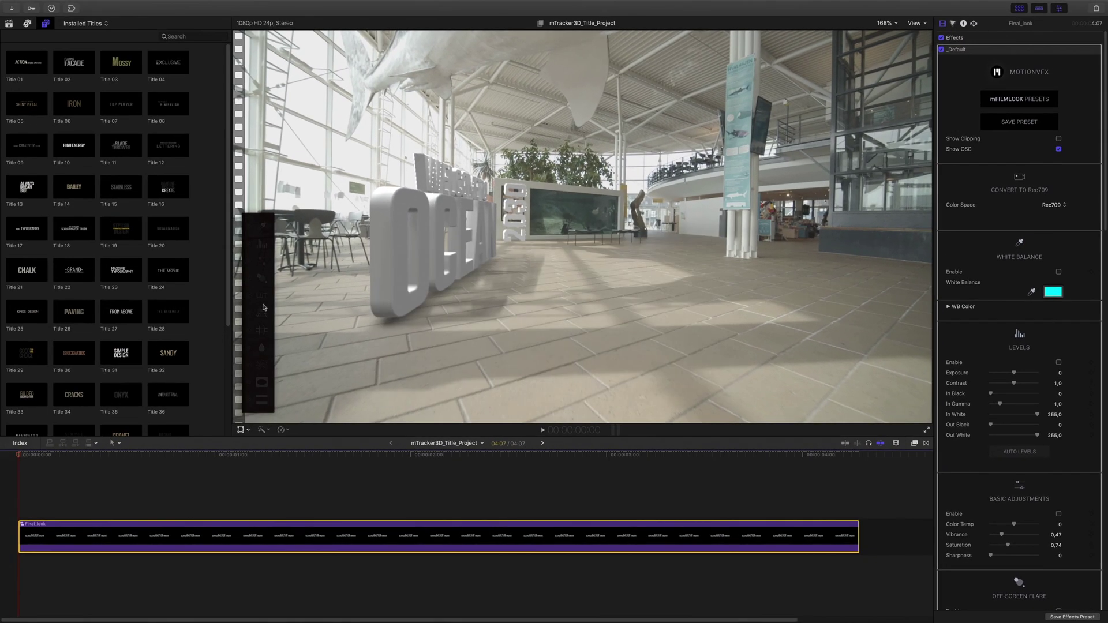
{"action": "left_click", "coordinate": [248, 297]}
{"action": "left_click", "coordinate": [1019, 8]}
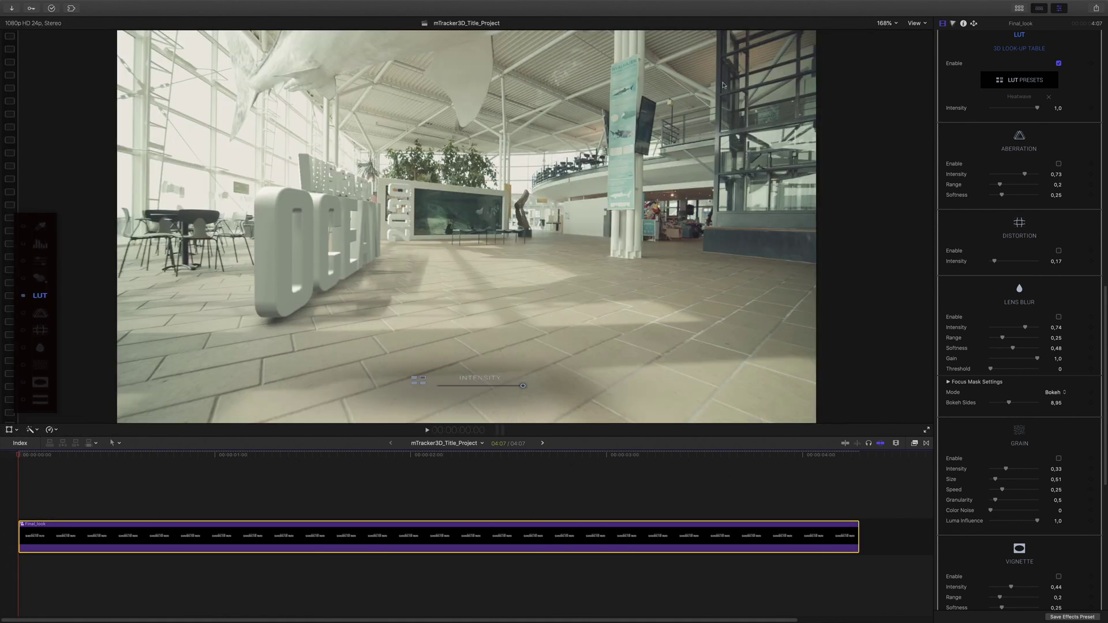
Step: Enlarge the LUT presets window, browse the presets and apply the Dimension LUT to the Final_look clip
{"action": "left_click", "coordinate": [1023, 82]}
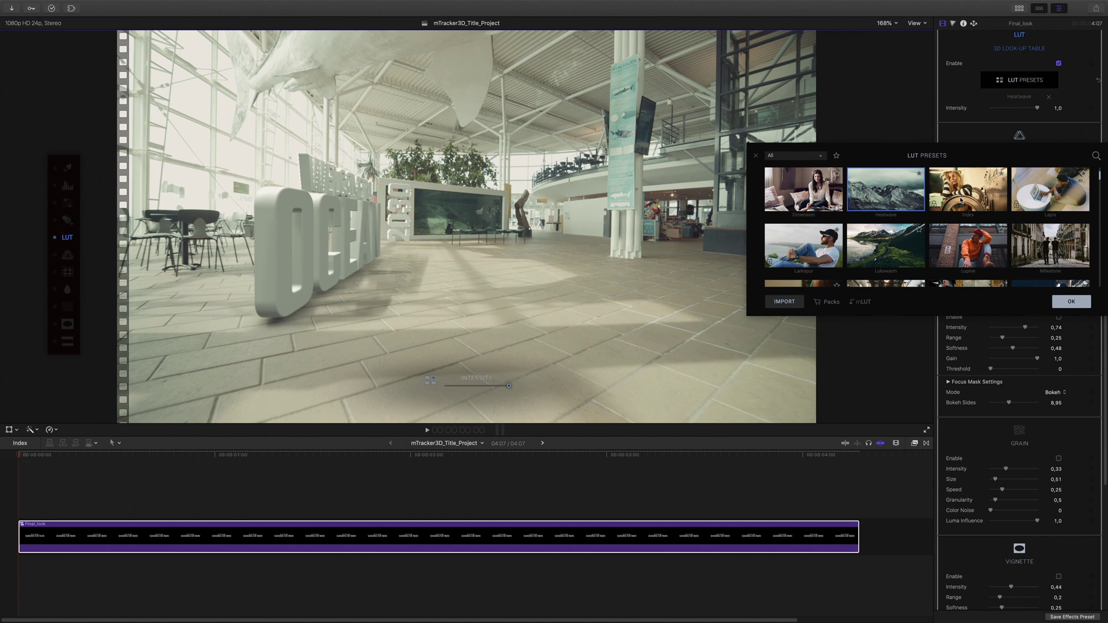
{"action": "left_click_drag", "start_coordinate": [902, 144], "coordinate": [902, 81]}
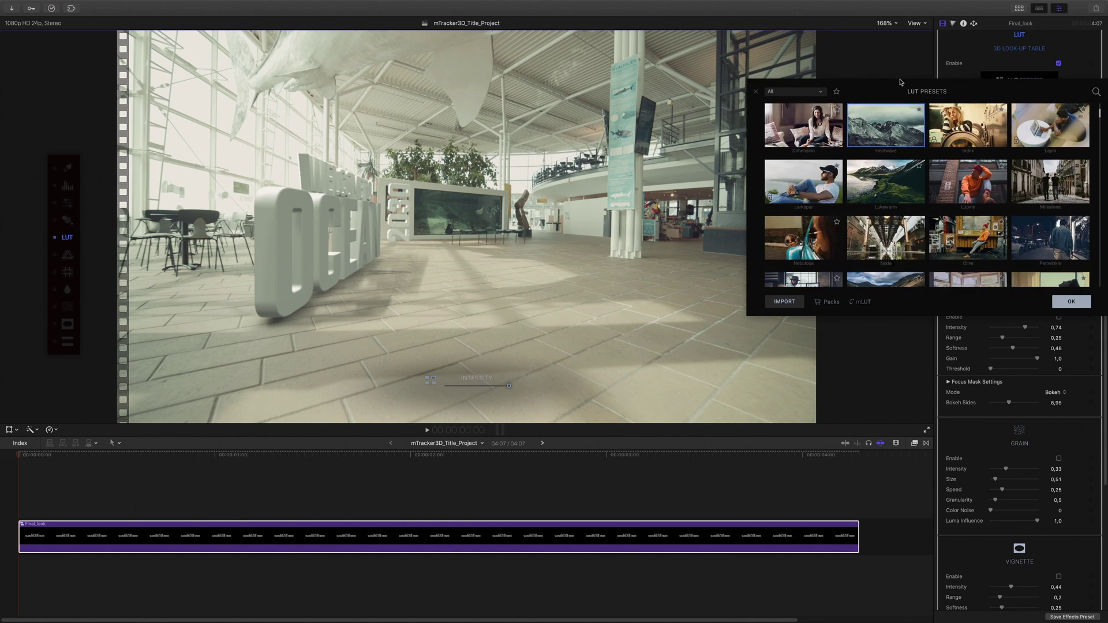
{"action": "left_click_drag", "start_coordinate": [925, 314], "coordinate": [945, 514]}
{"action": "scroll", "coordinate": [911, 302], "scroll_direction": "down", "scroll_amount": 3}
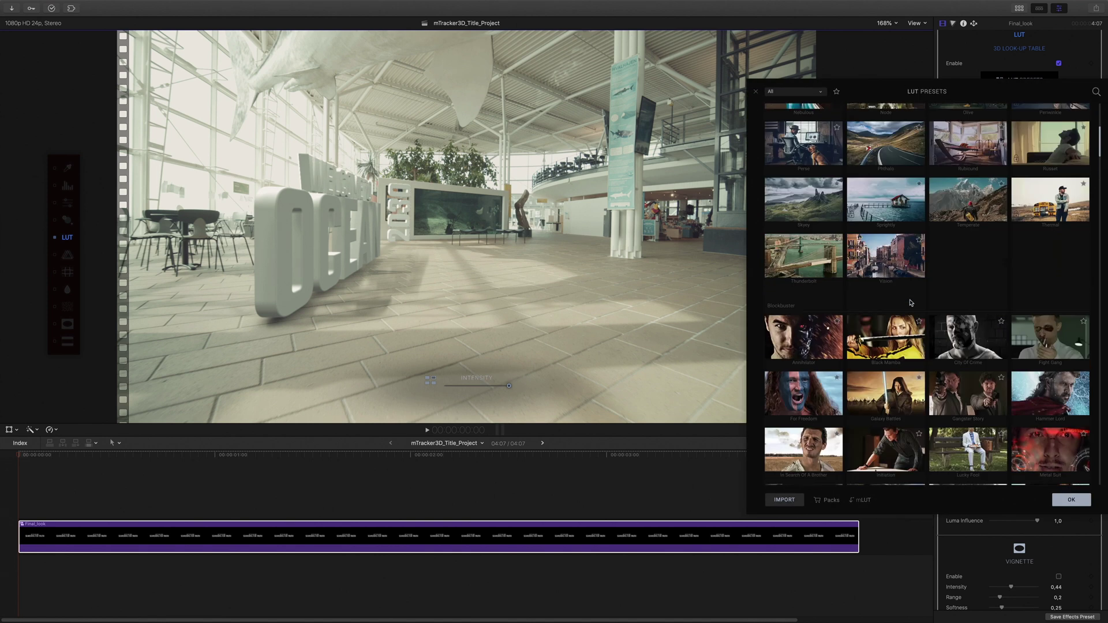
{"action": "scroll", "coordinate": [910, 302], "scroll_direction": "up", "scroll_amount": 5}
{"action": "left_click", "coordinate": [961, 252]}
{"action": "left_click", "coordinate": [876, 313]}
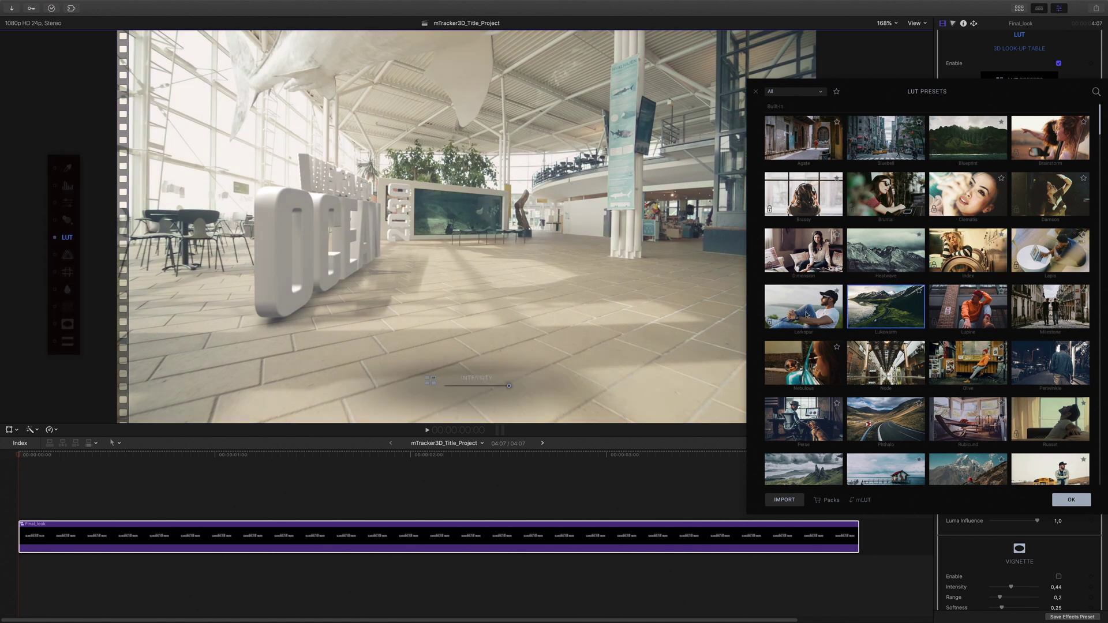
{"action": "left_click", "coordinate": [1072, 500]}
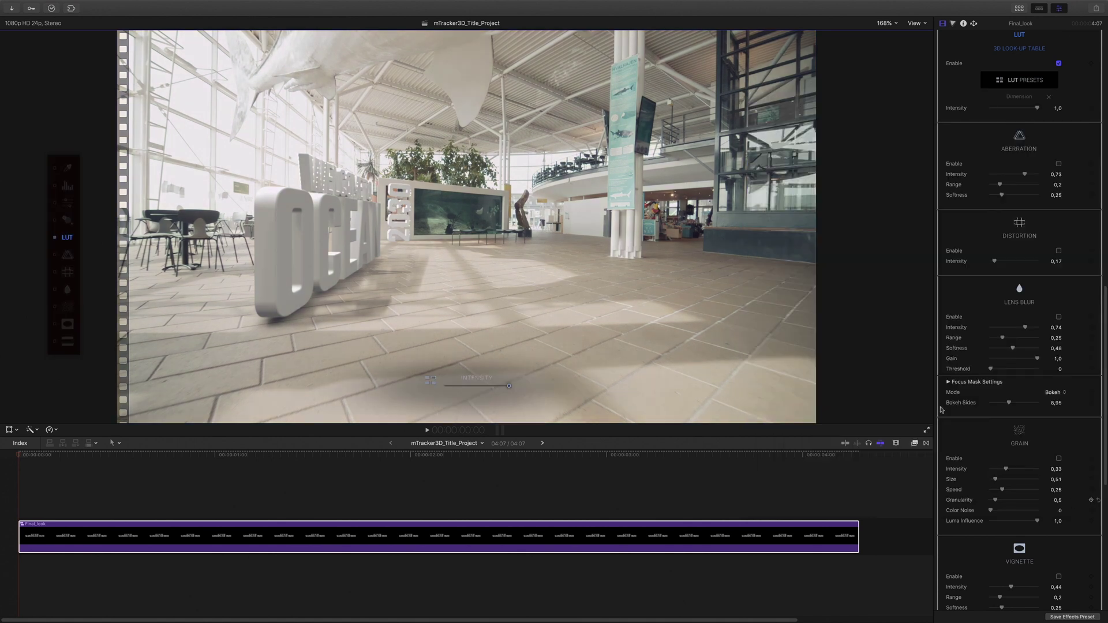
Step: Enable a circular lens blur on the Final_look clip with an intensity of about 0.49, and enable the vignette
{"action": "left_click", "coordinate": [67, 290]}
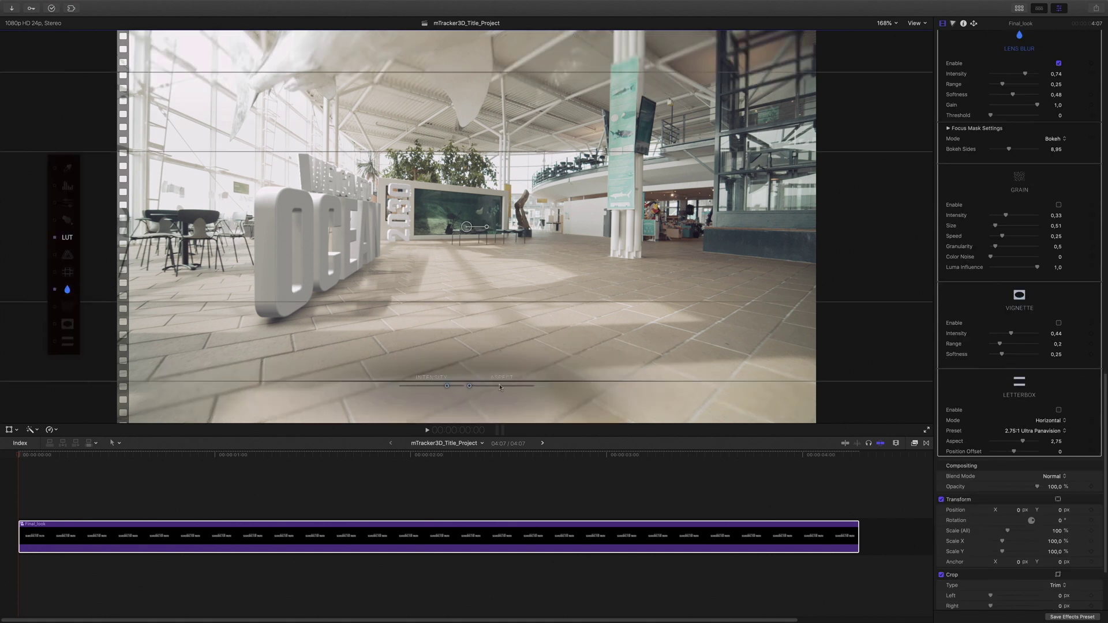
{"action": "left_click_drag", "start_coordinate": [500, 387], "coordinate": [430, 391]}
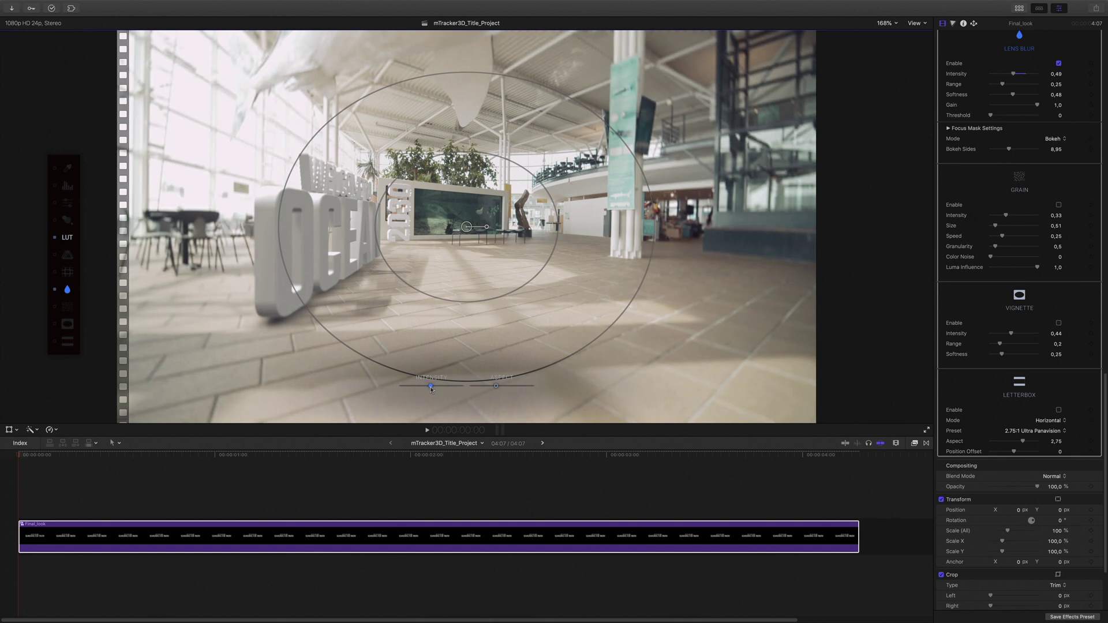
{"action": "left_click", "coordinate": [67, 325]}
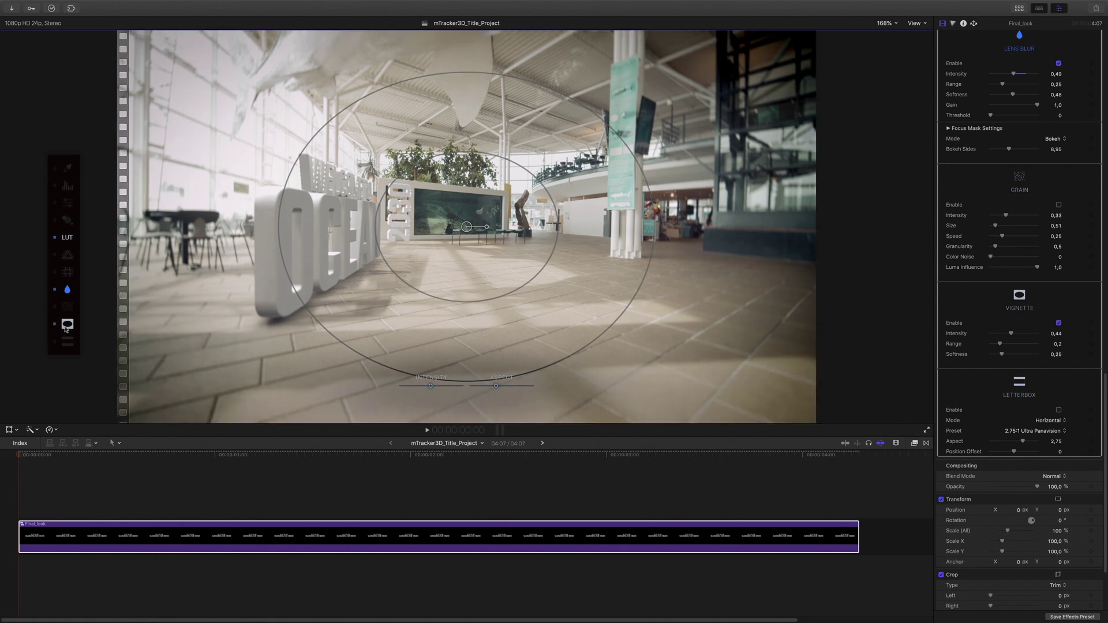